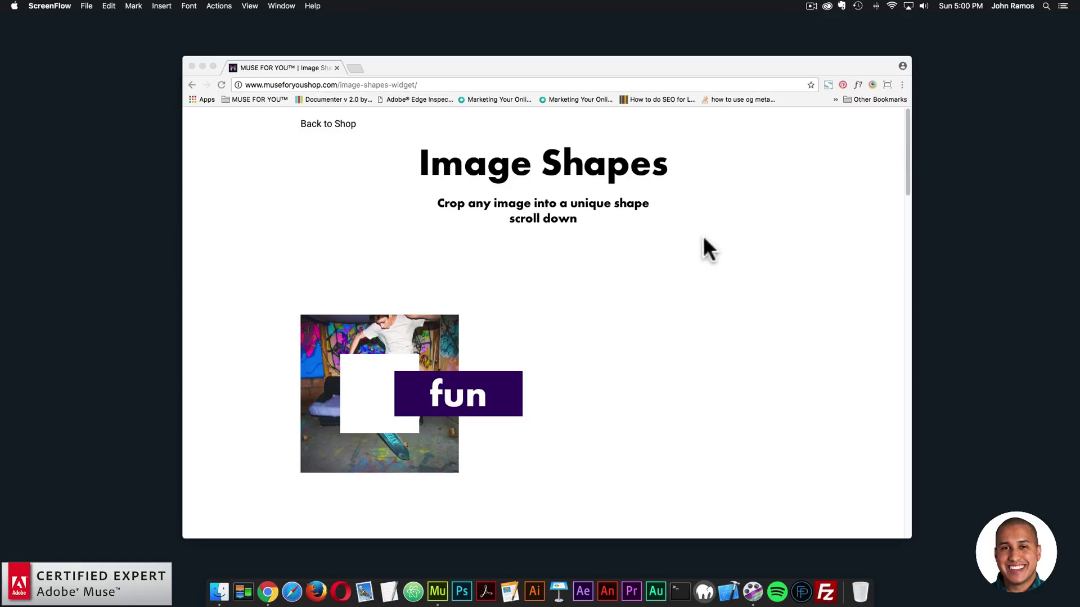
- Examine the Image Shapes widget demo page and its examples of images cropped into different shapes
click(906, 123)
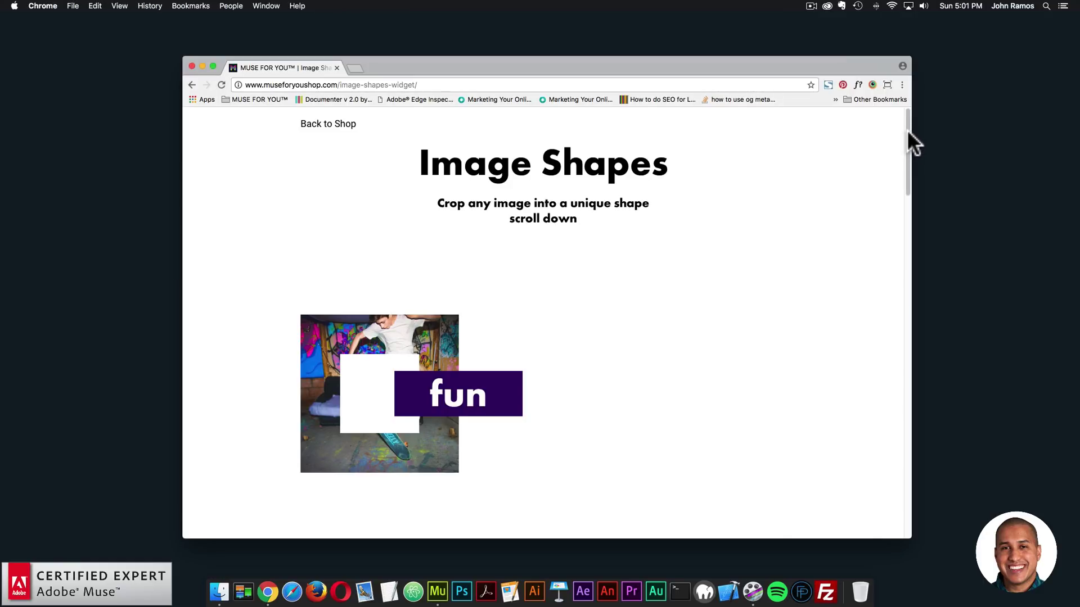
drag(905, 137, 890, 386)
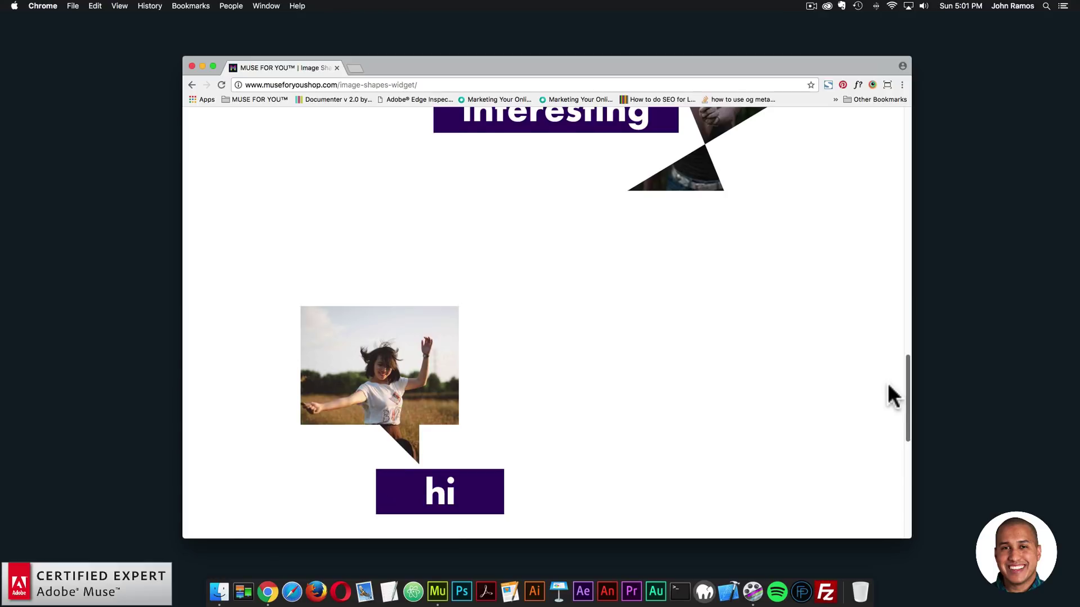
drag(888, 384, 889, 455)
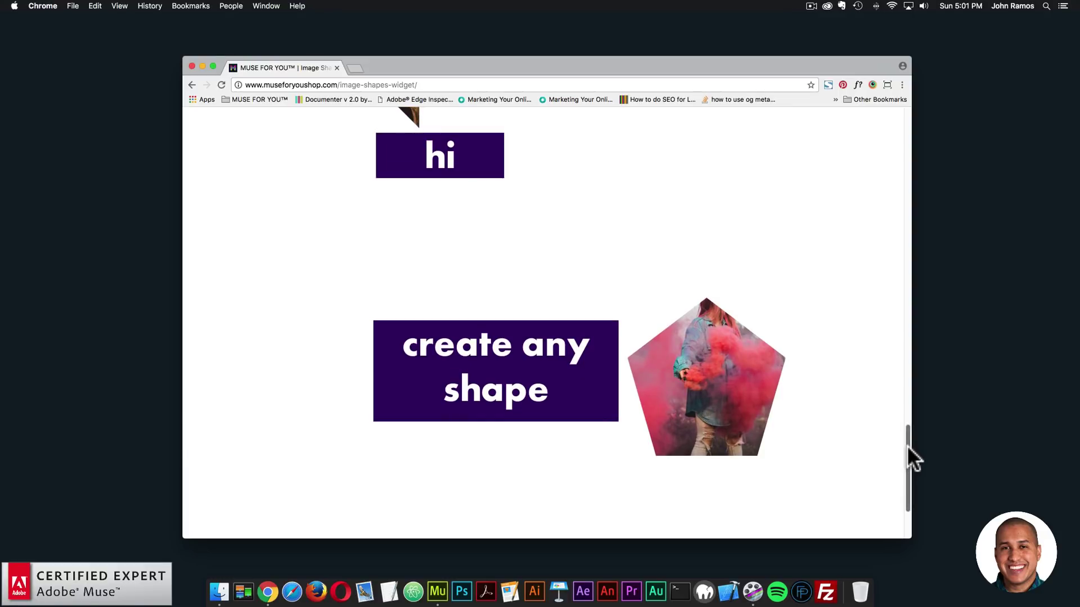
drag(906, 473, 906, 127)
- Go back to the shop and review the Image Shapes Widget product page, including its features and options
click(318, 125)
scroll(731, 366, down, 1)
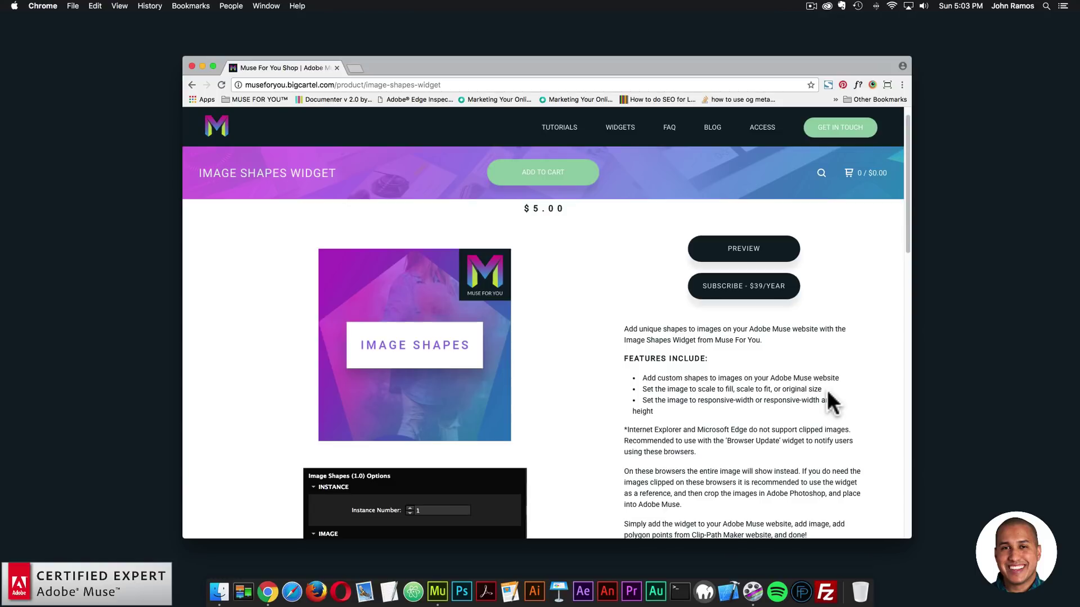
mouse_move(907, 232)
mouse_down()
mouse_move(907, 256)
mouse_move(906, 218)
mouse_up()
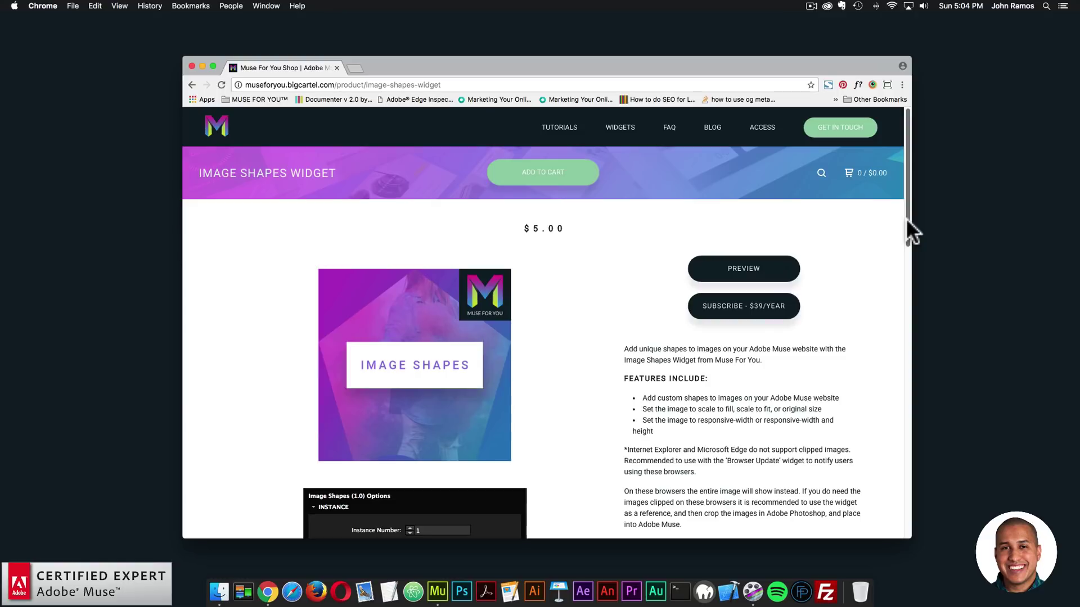
scroll(910, 230, down, 1)
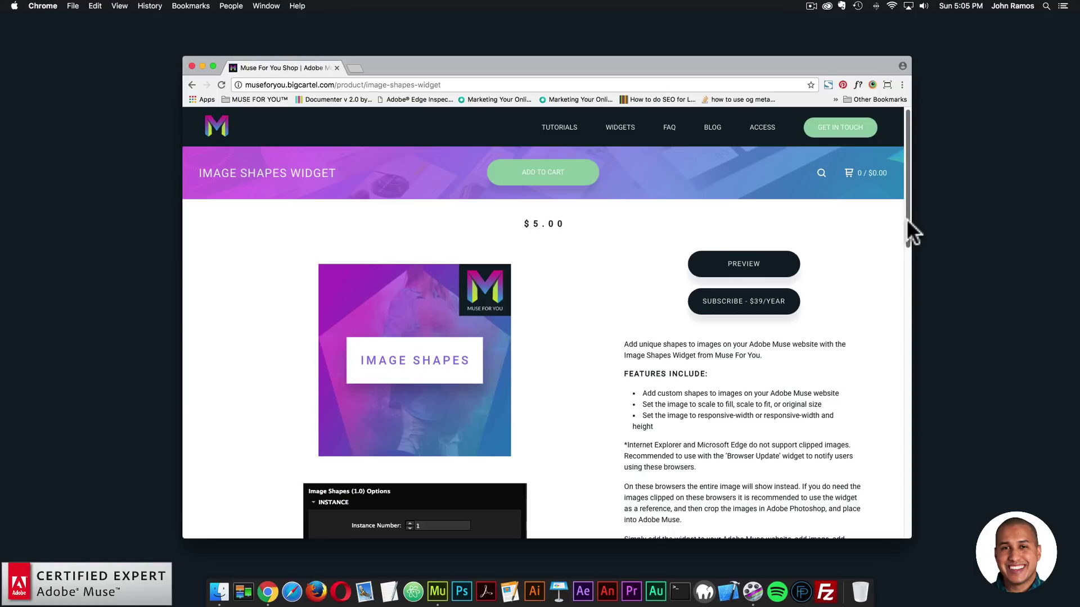
drag(907, 222, 916, 272)
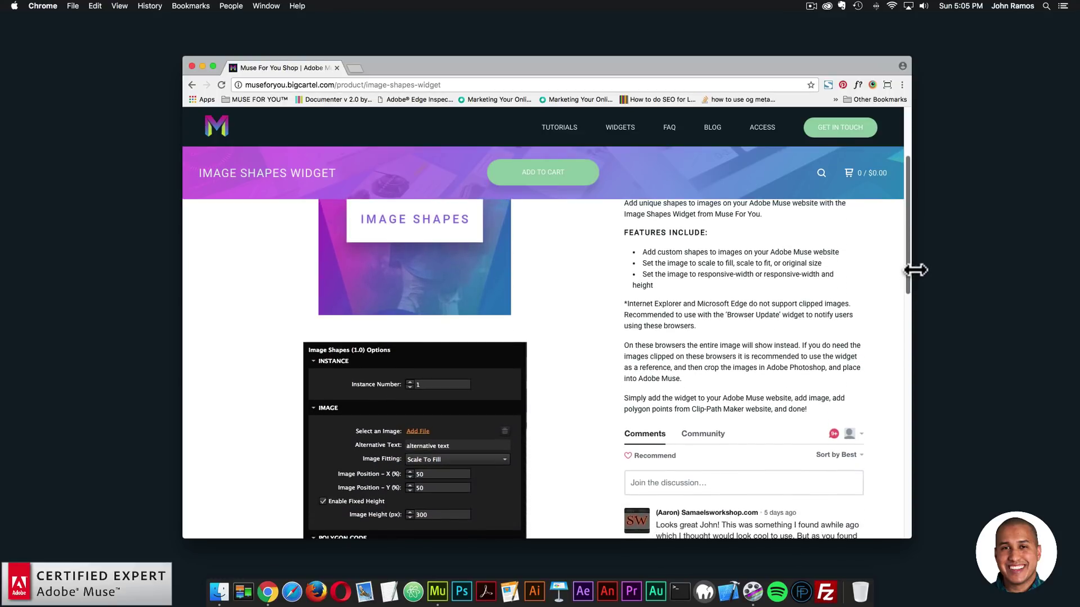
scroll(917, 275, up, 2)
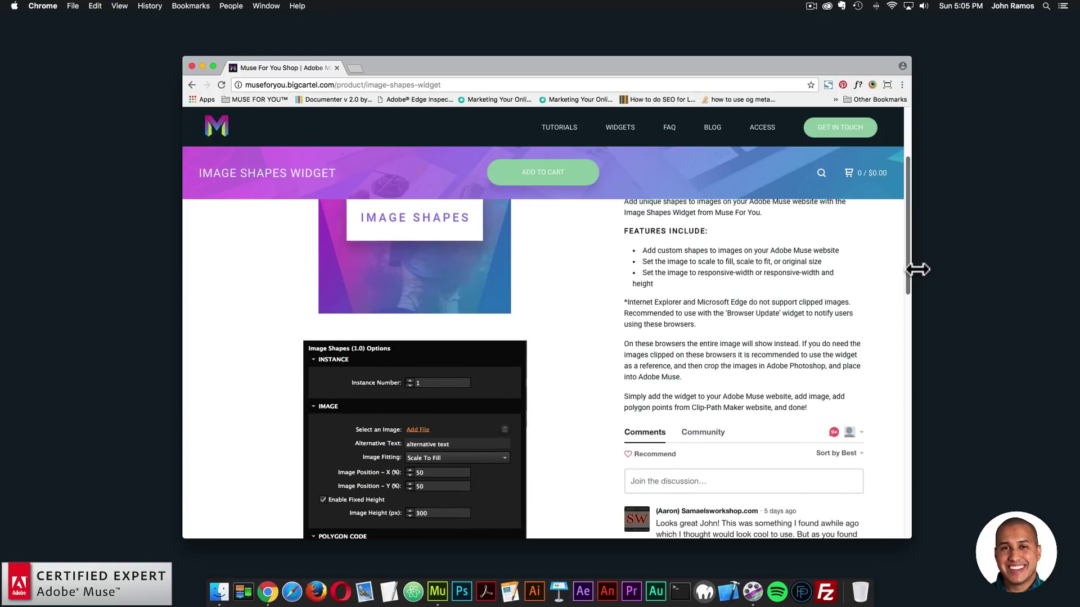
scroll(918, 264, down, 4)
scroll(920, 298, down, 2)
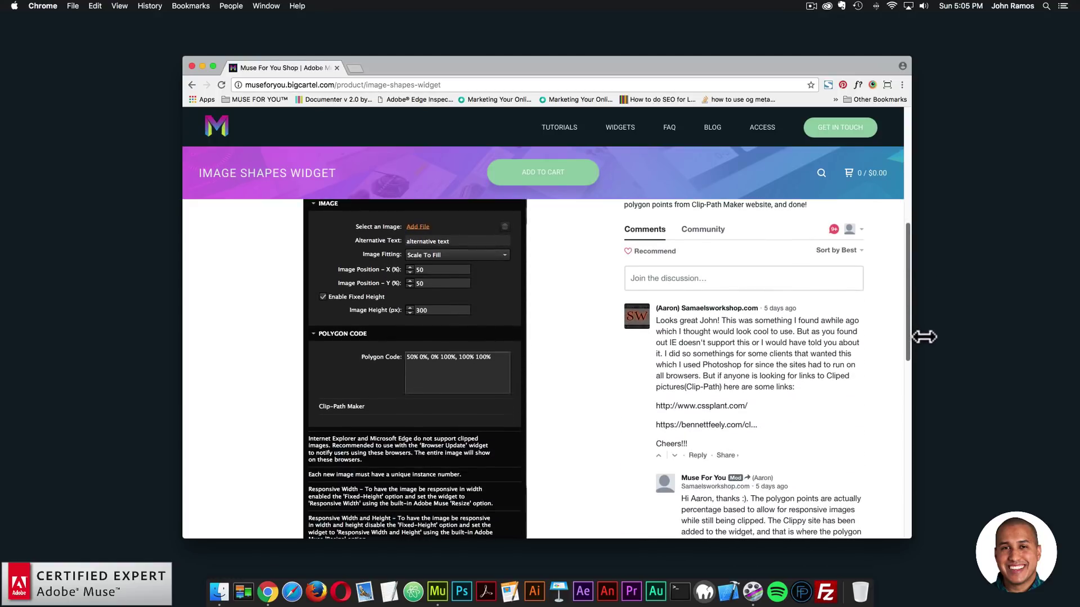
scroll(921, 292, up, 4)
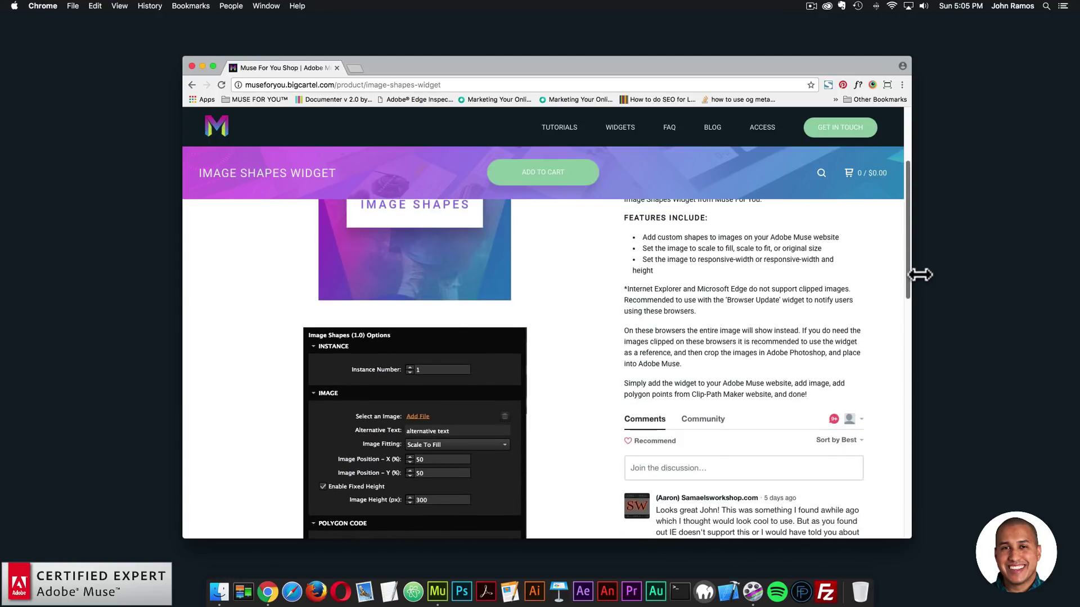
scroll(918, 273, up, 5)
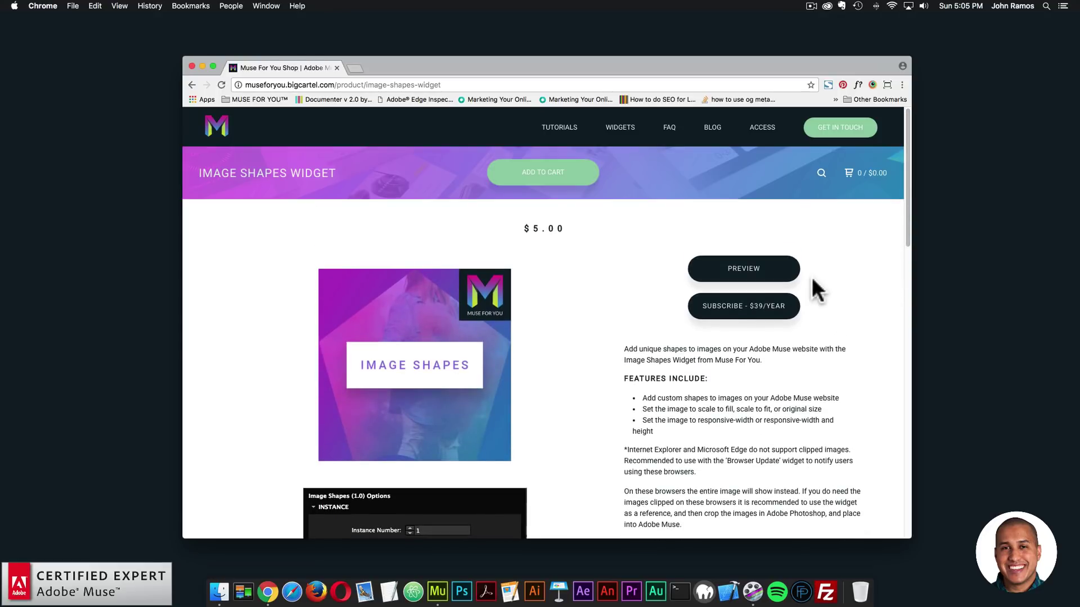
- Switch to Adobe Muse, create a one-column fluid-width site with a maximum page width of 960, and open its Home page
click(438, 591)
click(23, 176)
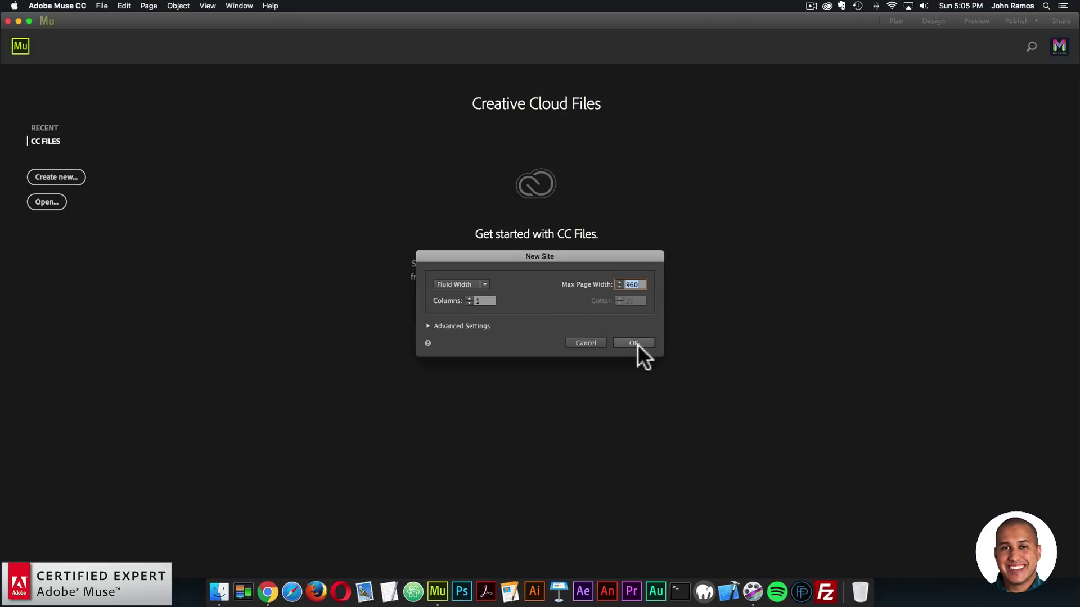
click(634, 343)
double_click(288, 116)
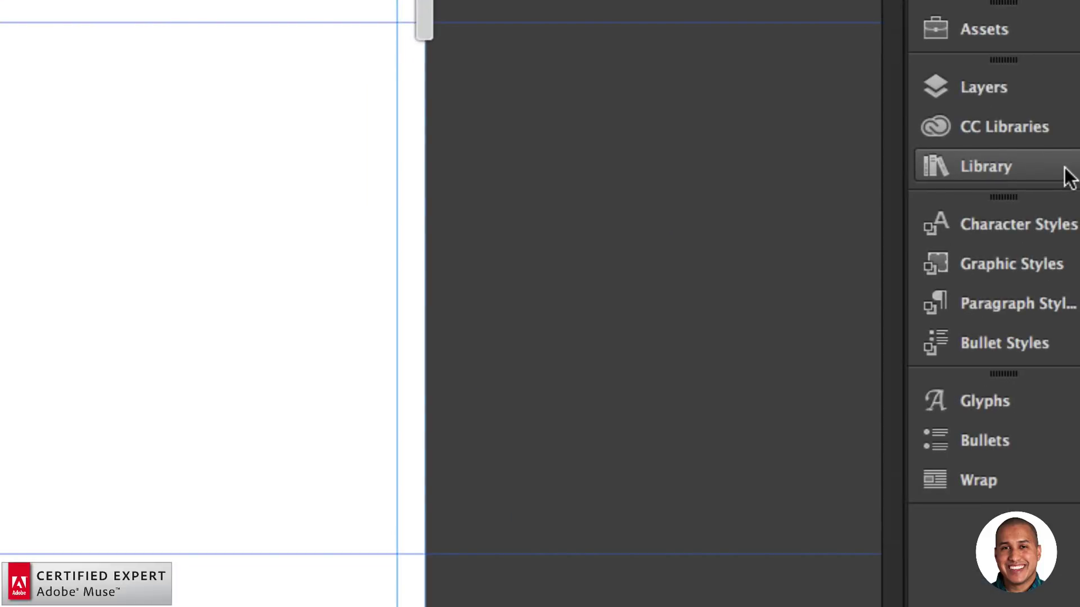
- Show the Library and search it for "image shapes"
click(1069, 176)
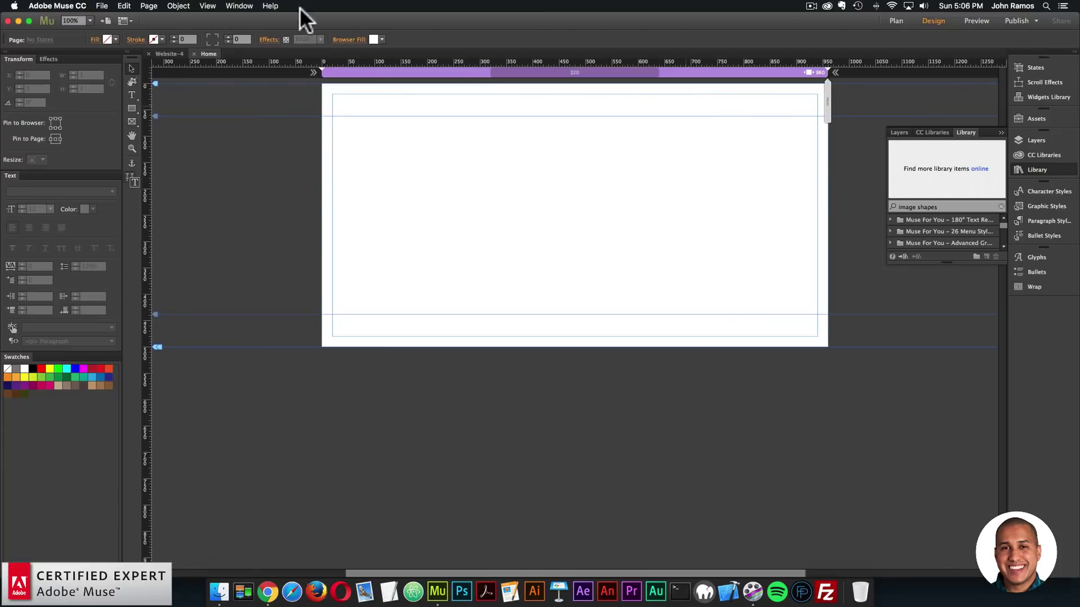
click(245, 5)
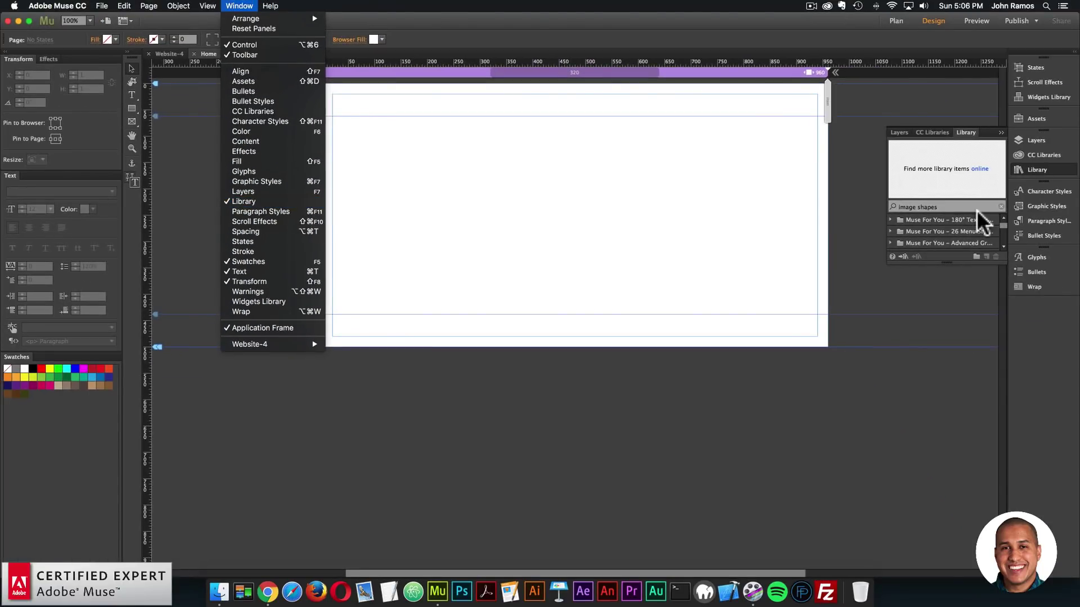
click(977, 211)
triple_click(957, 204)
text(im)
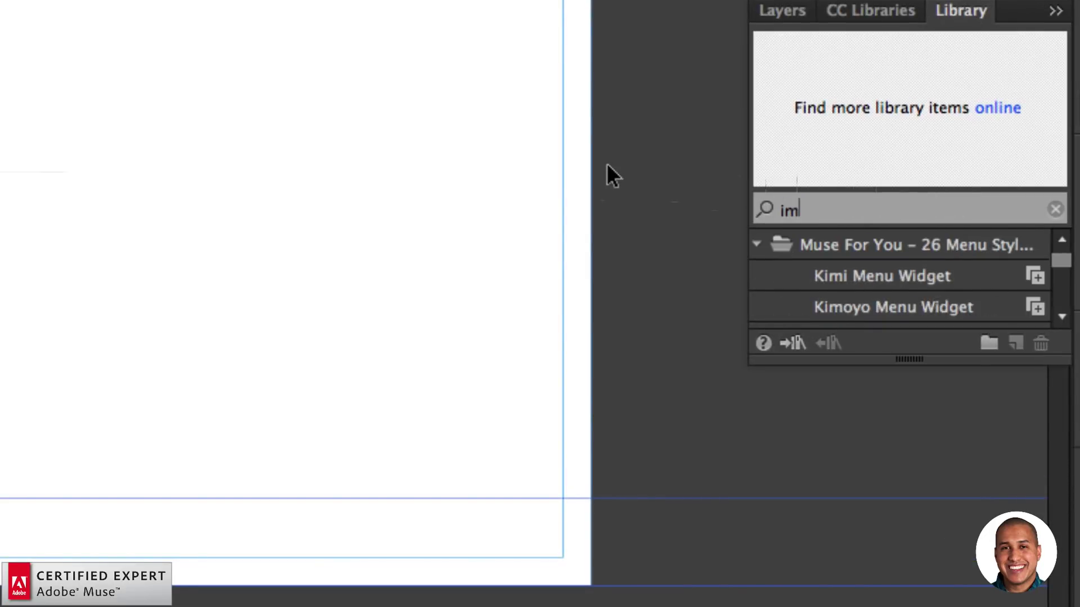
text(age shapes)
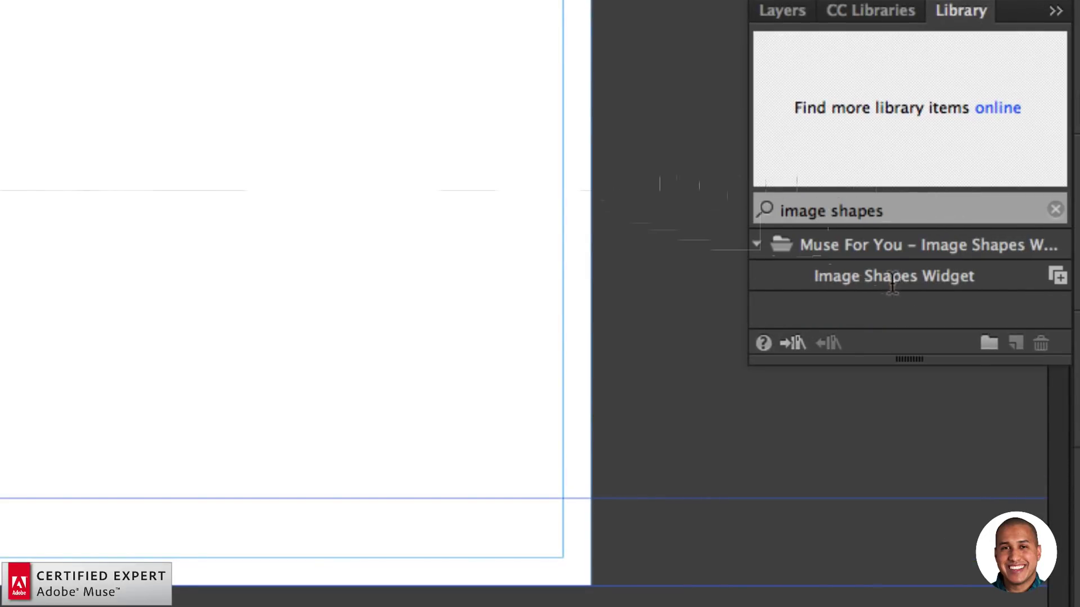
- Place the Image Shapes Widget on the Home page at about X 114, Y 100 and close its options
click(890, 282)
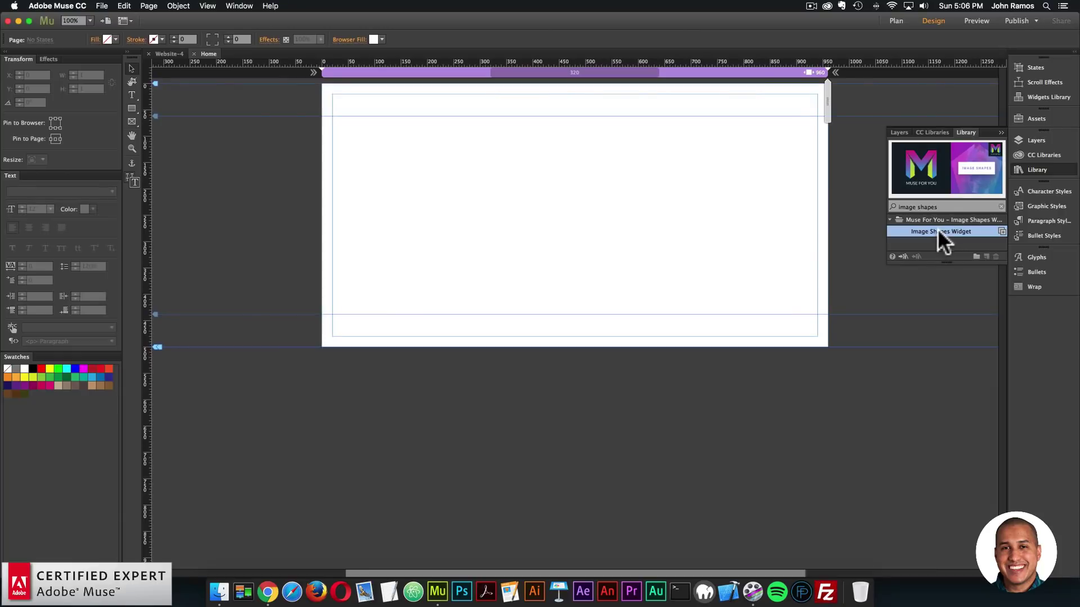
drag(890, 282, 380, 134)
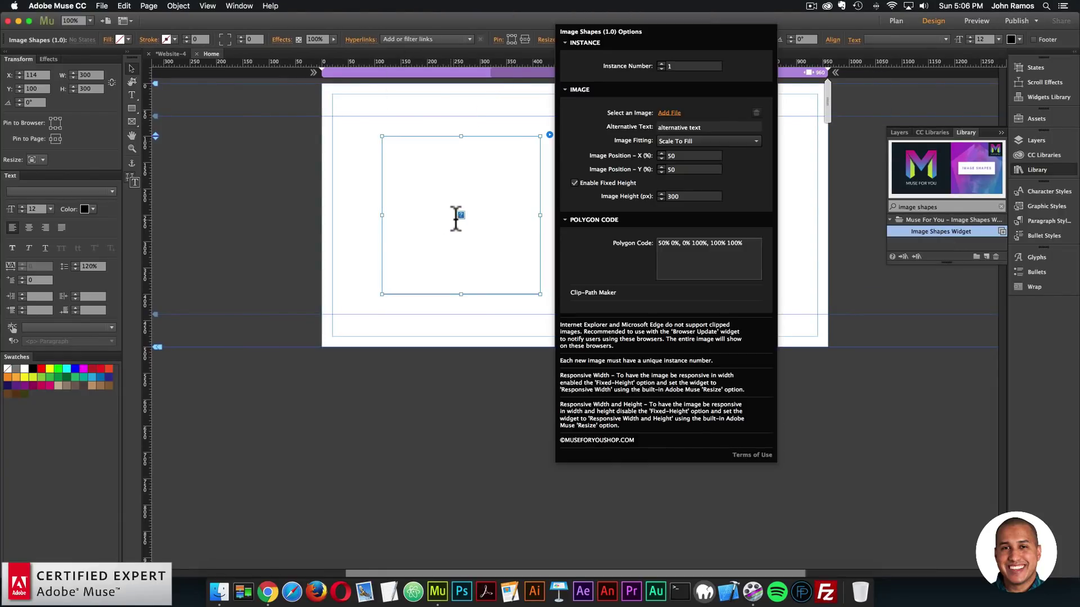
click(505, 181)
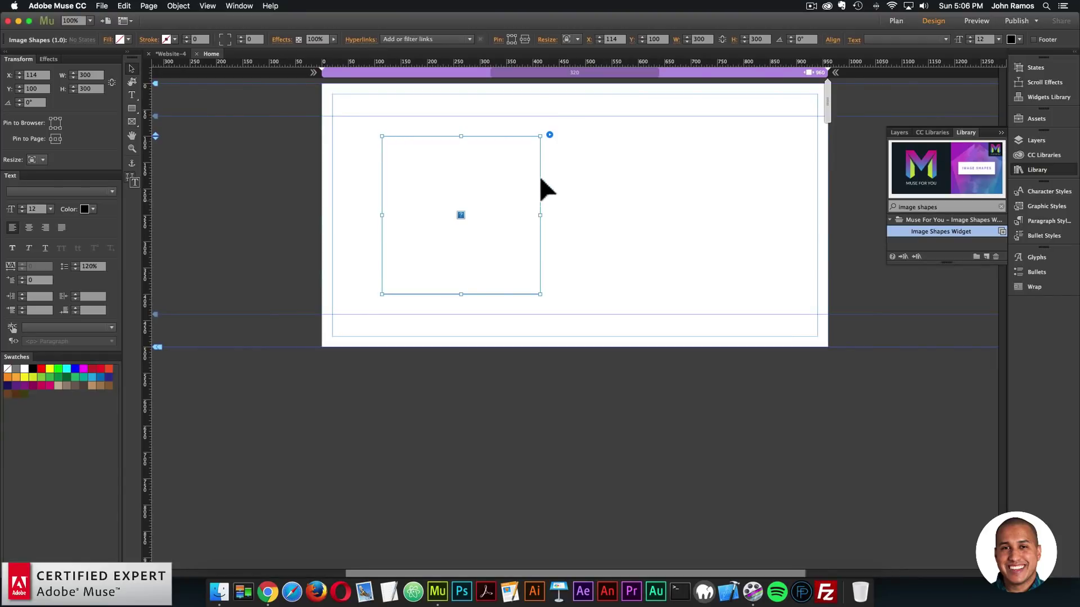
- Set the widget's image to muse-for-you-image-24.jpeg from the Images folder
click(549, 134)
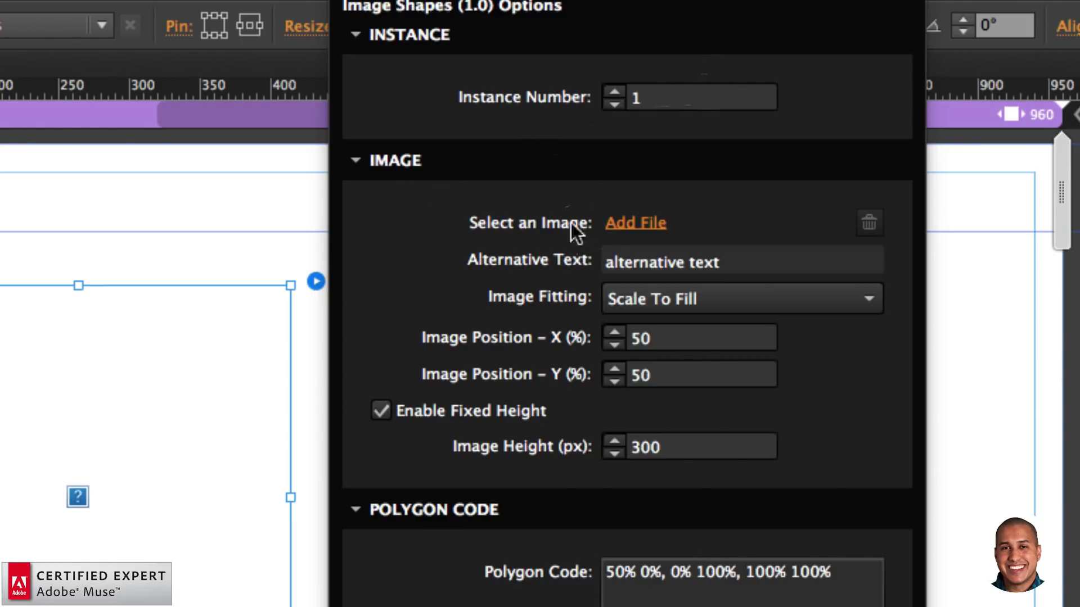
click(641, 223)
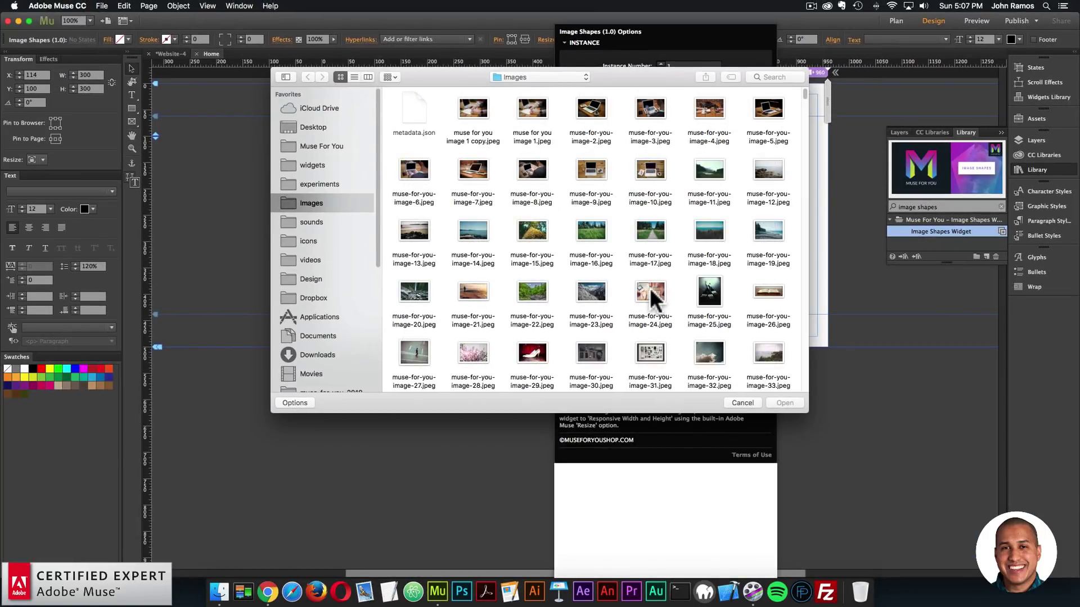
double_click(651, 288)
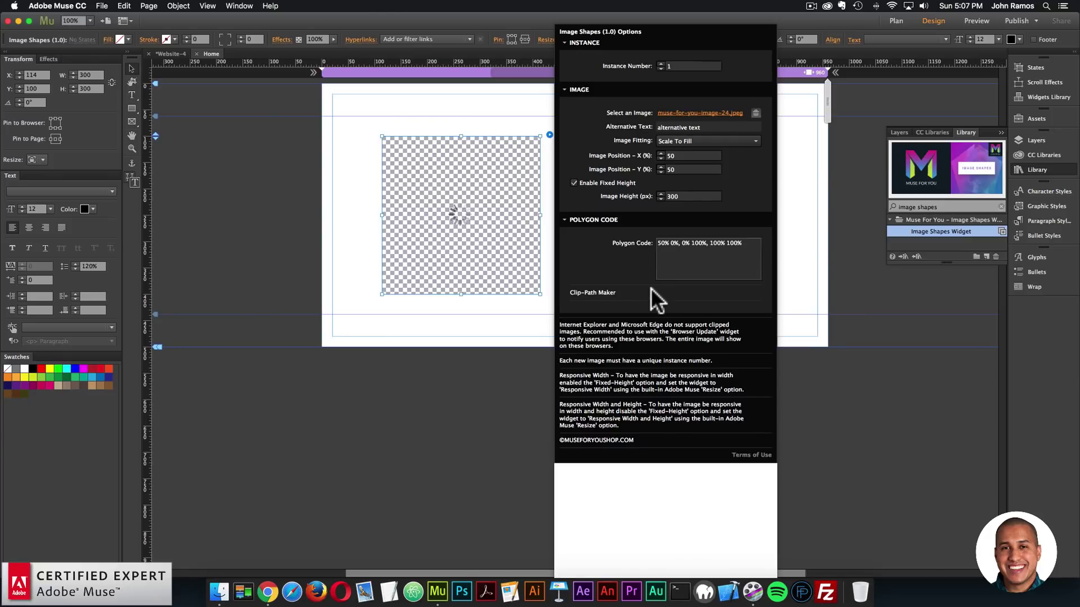
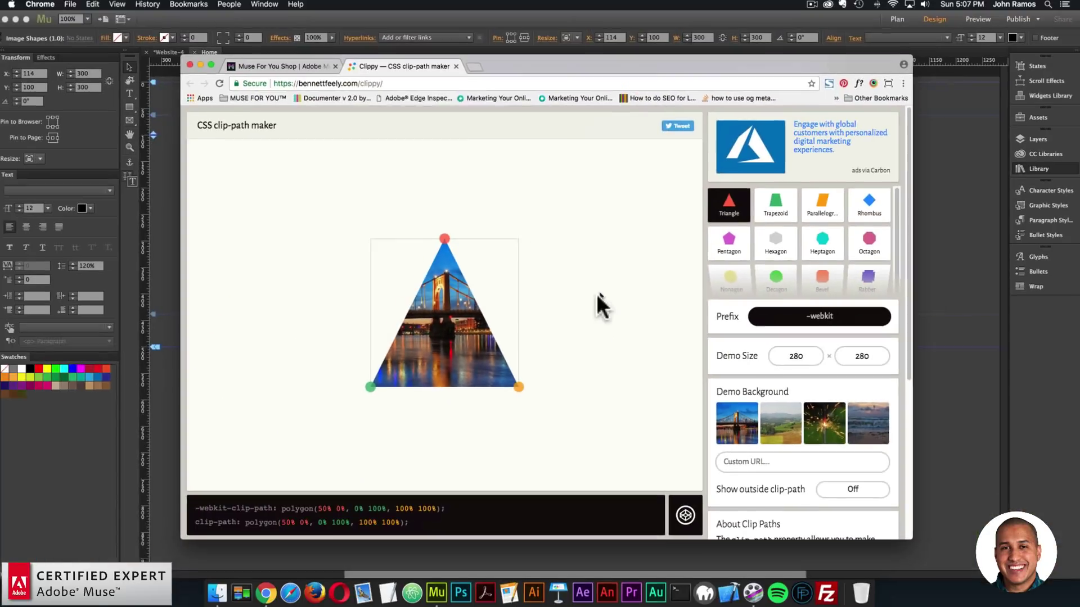
- In the online CSS clip-path maker, reshape the triangle by moving its apex to 100% 0
mouse_move(444, 239)
mouse_down()
mouse_move(362, 229)
mouse_move(502, 237)
mouse_move(447, 239)
mouse_up()
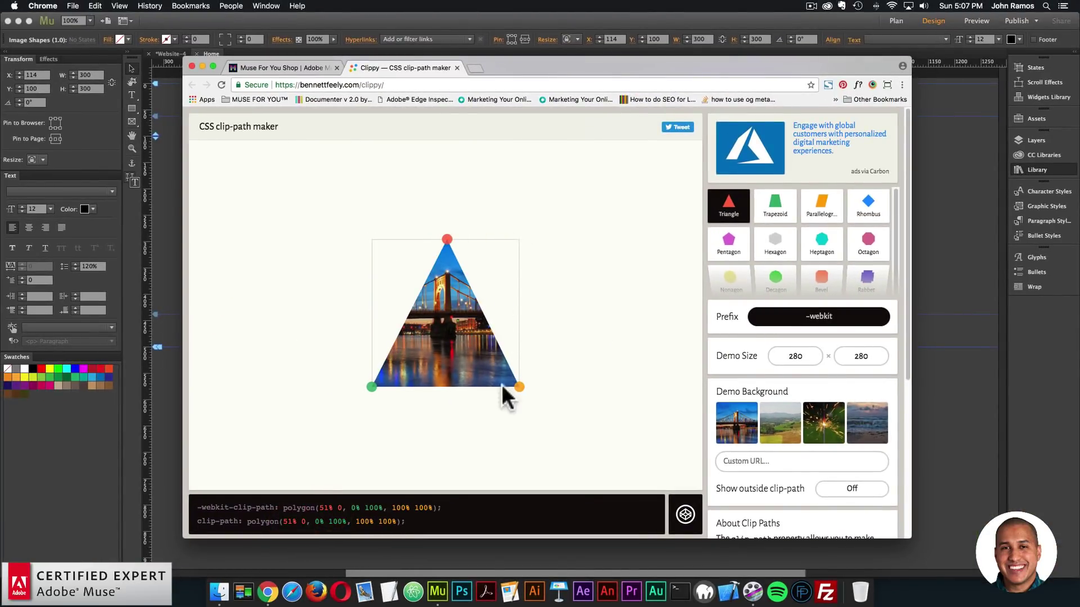
mouse_move(518, 387)
mouse_down()
mouse_move(458, 295)
mouse_move(519, 387)
mouse_up()
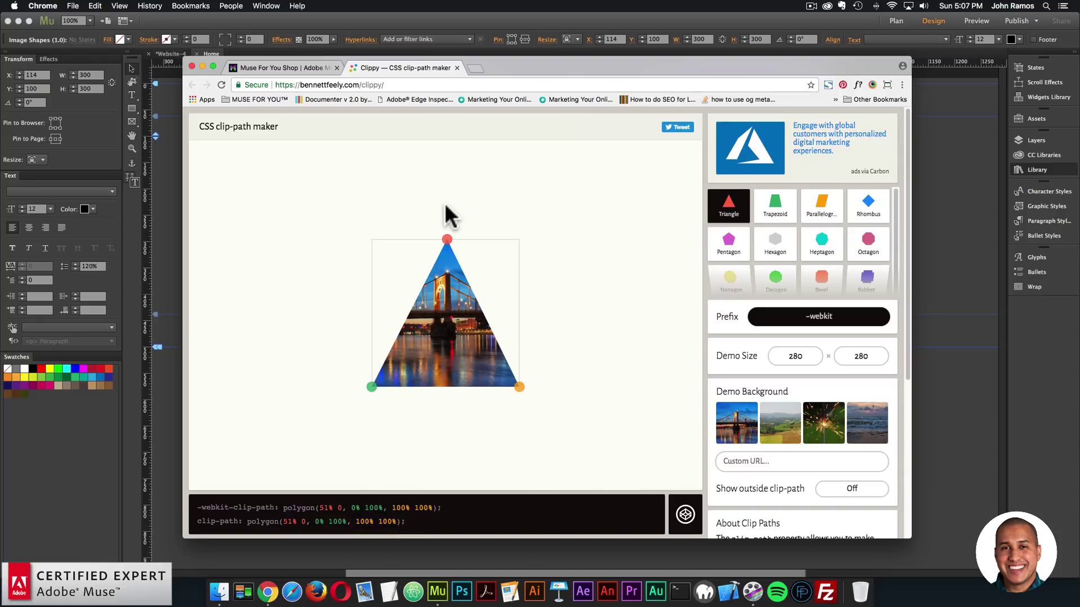
drag(447, 239, 443, 206)
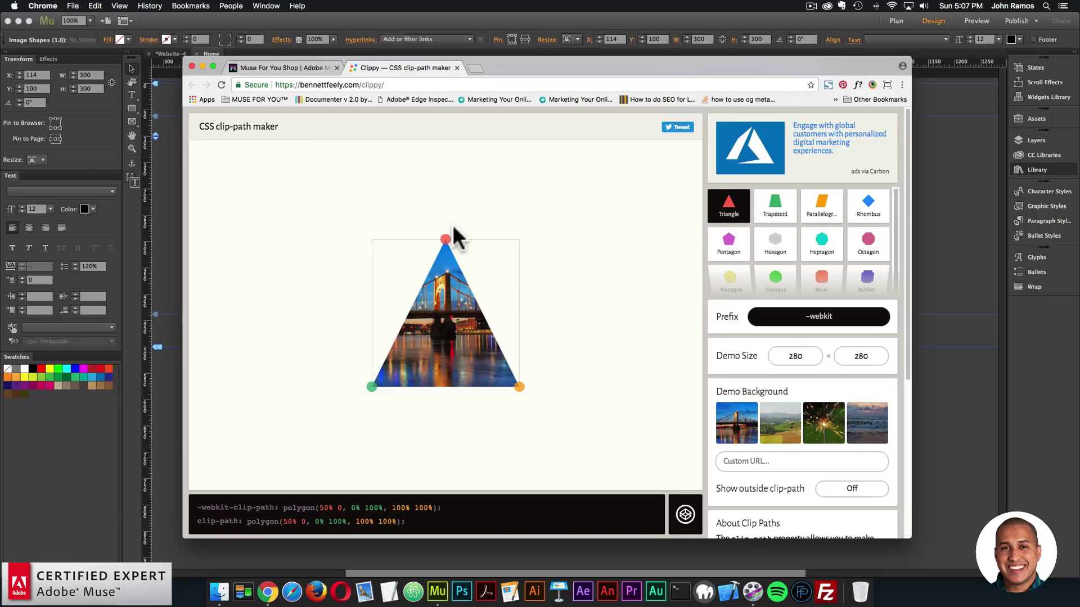
drag(445, 239, 519, 239)
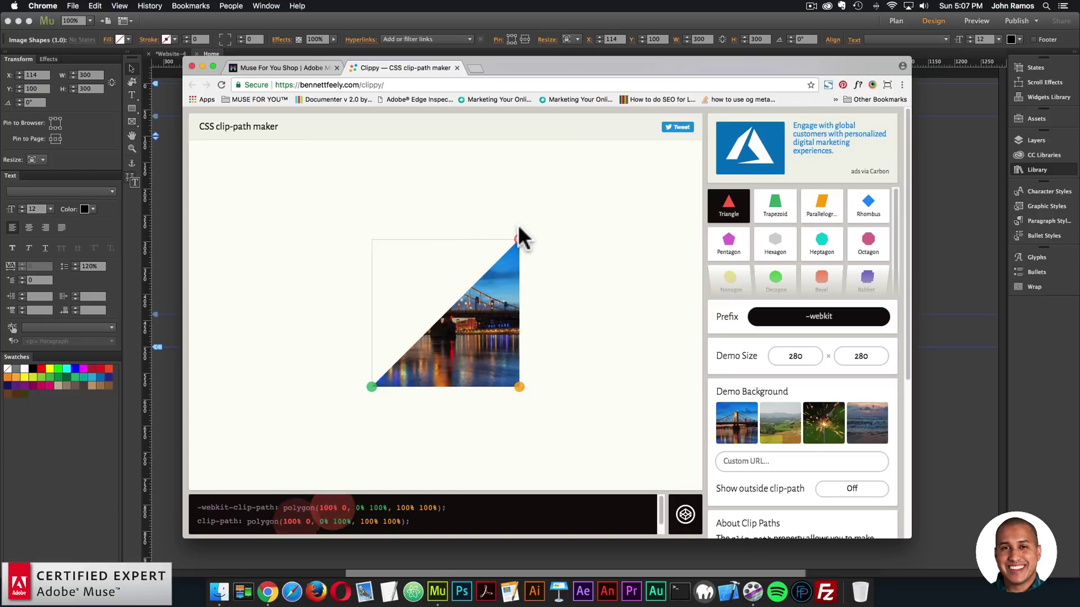
- Choose the Bevel clip shape and move its first point, on the upper edge, to 23% 0
mouse_move(819, 243)
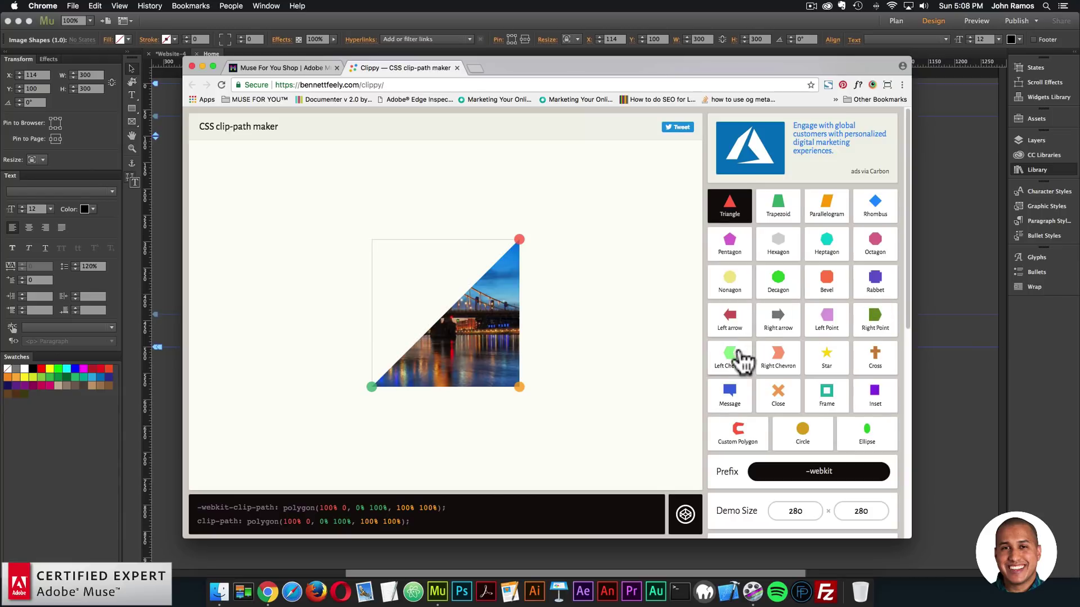
click(830, 288)
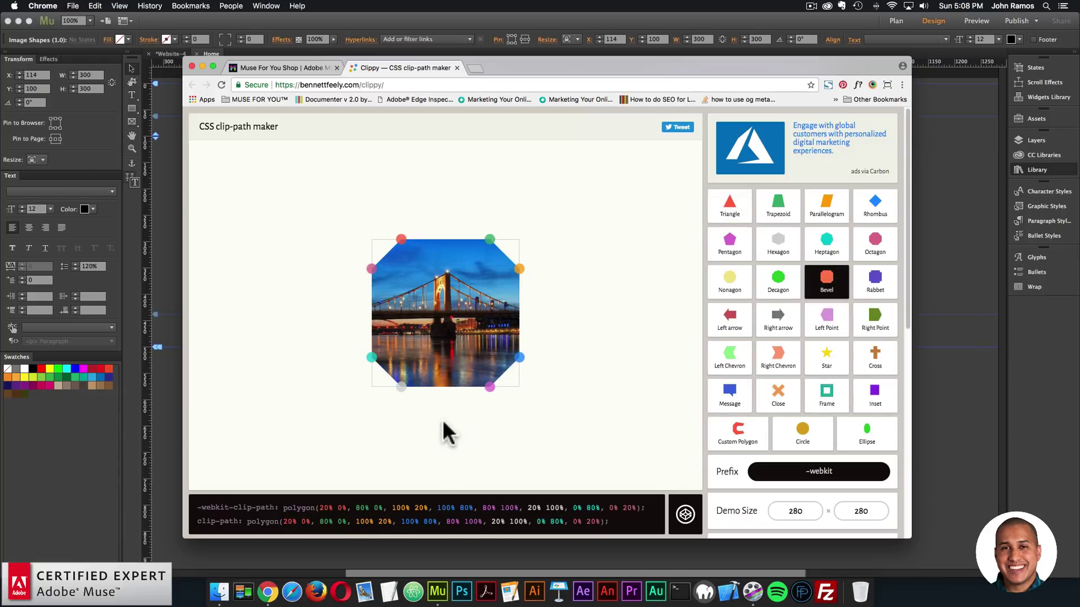
mouse_move(401, 239)
mouse_down()
mouse_move(382, 259)
mouse_move(487, 235)
mouse_move(427, 275)
mouse_move(405, 239)
mouse_up()
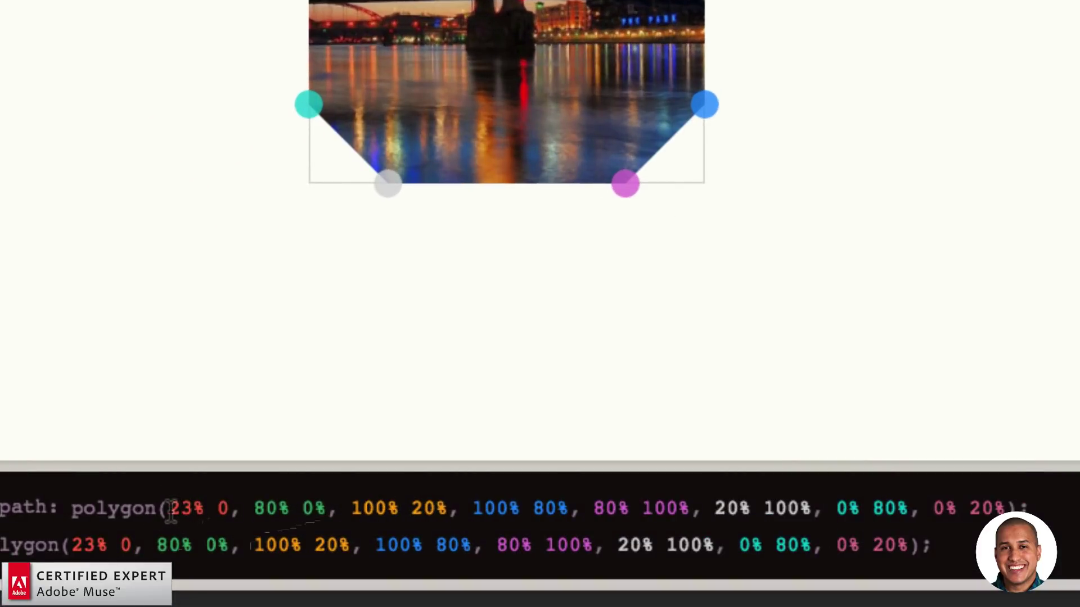
- Copy the polygon points 23% 0, 80% 0%, 100% 20%, 100% 80%, 80% 100%, 20% 100%, 0% 80%, 0% 20% into the widget's Polygon Code in Adobe Muse
drag(170, 509, 997, 500)
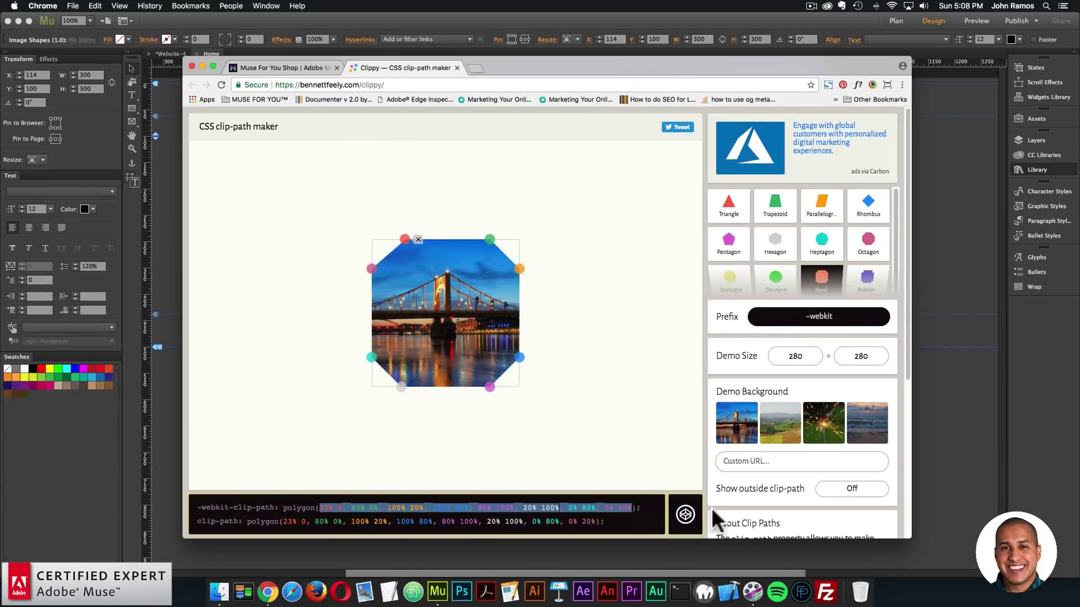
click(987, 421)
click(549, 134)
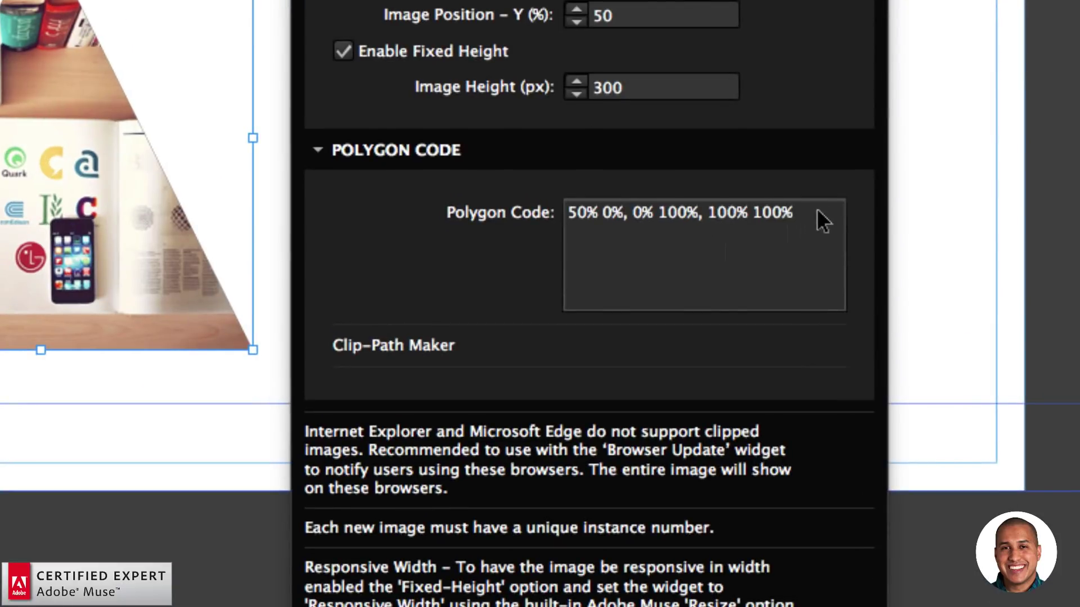
drag(742, 236, 616, 226)
text(23% 0, 80% 0%, 100% 20%, 100% 80%, 80% 100%, 20% 100%, 0% 80%, 0% 20%)
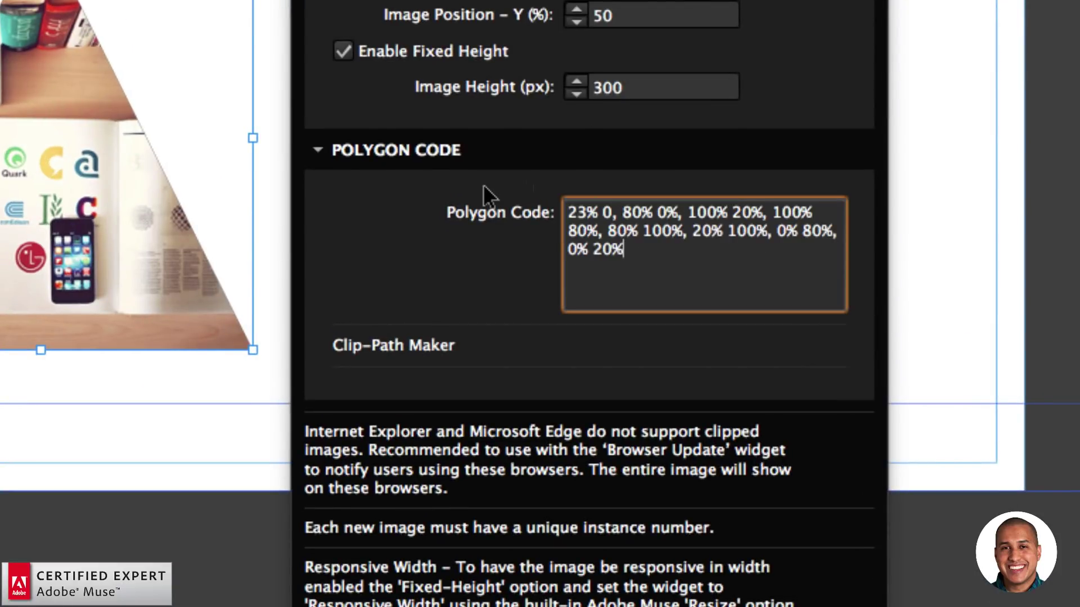
click(484, 185)
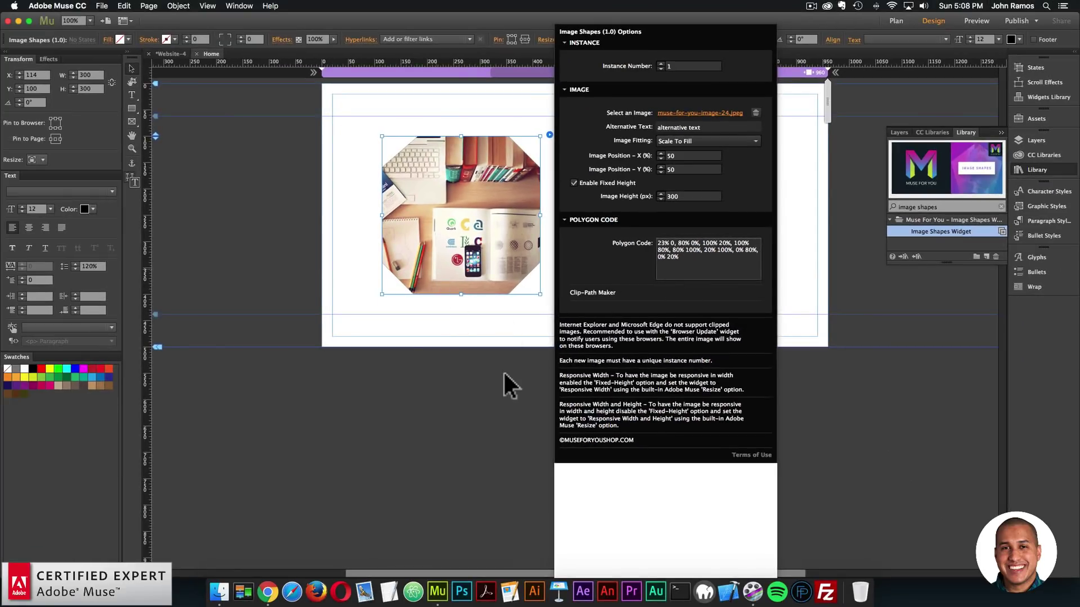
- Move the clipped image widget to X 338, Y 0 so it sits at the page's top edge
click(503, 370)
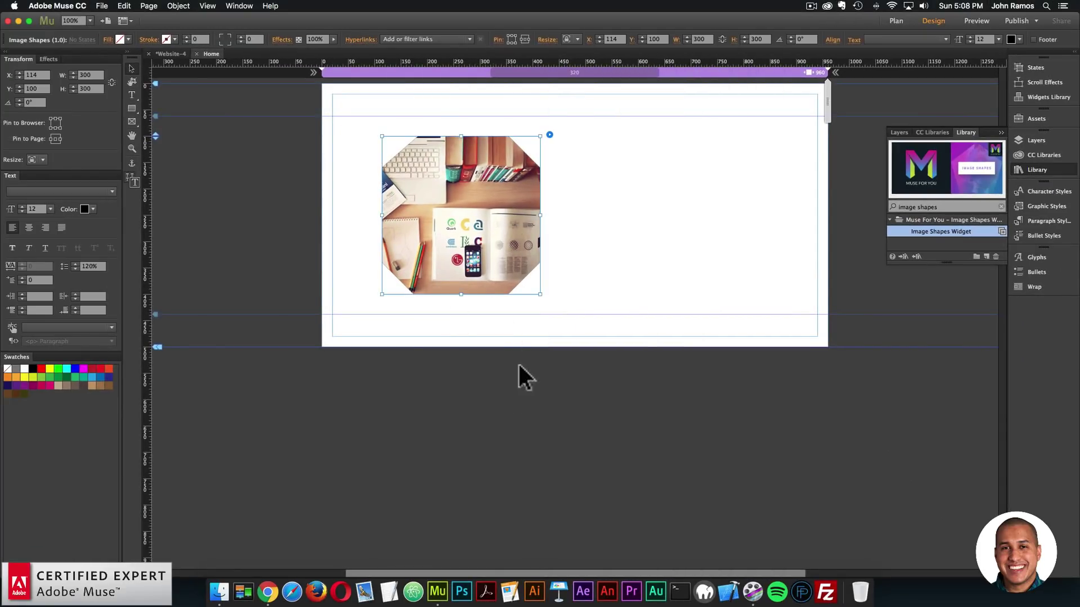
drag(508, 232, 626, 180)
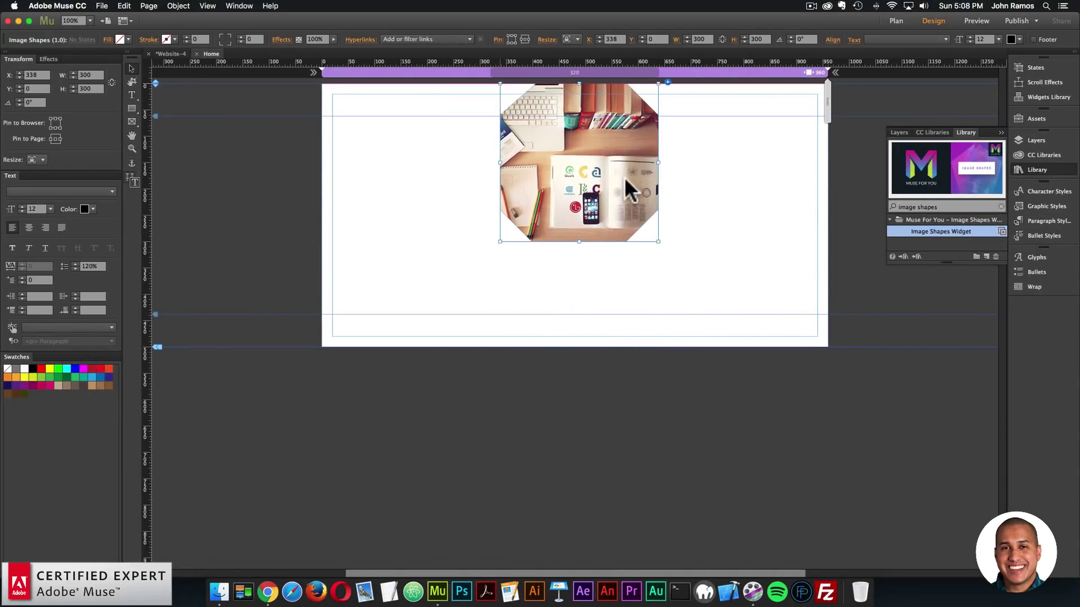
- Open the clip-path maker from the widget options, select the triangle's polygon points 50% 0%, 0% 100%, 100% 100%, and return to Adobe Muse
click(668, 82)
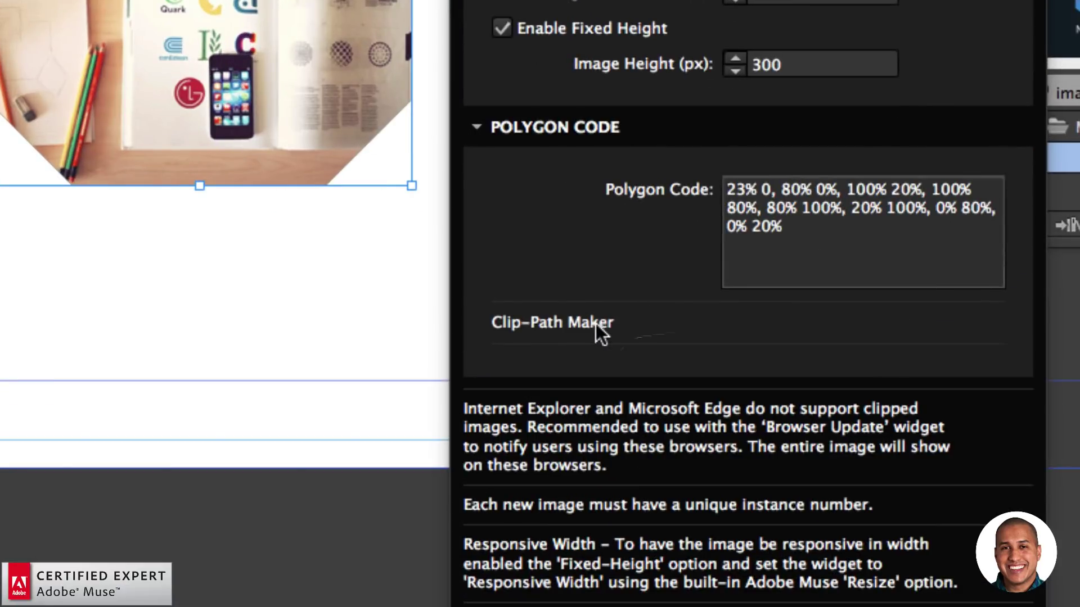
click(720, 295)
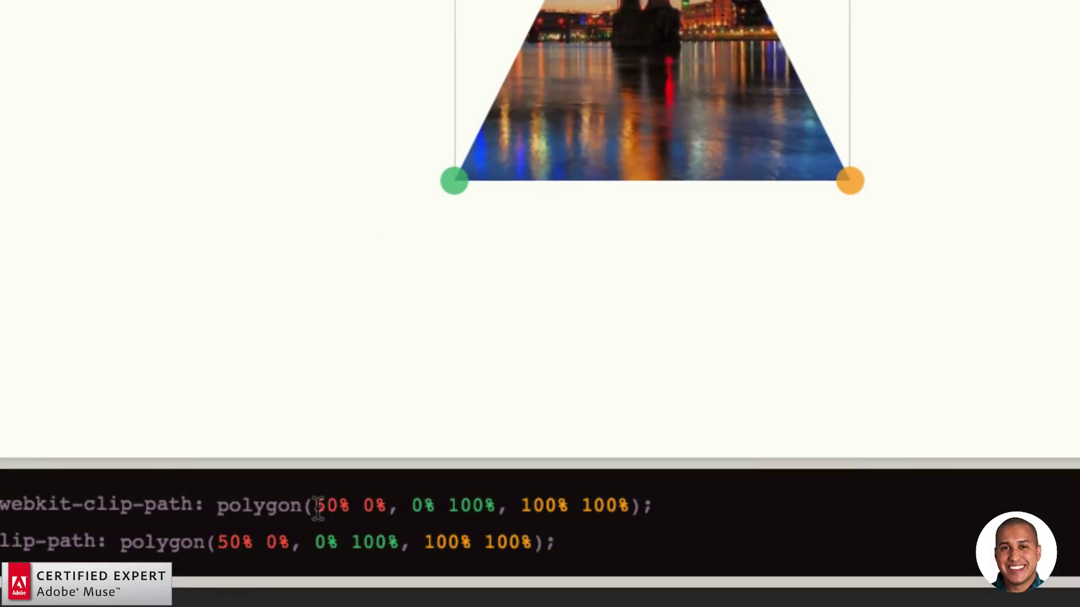
drag(324, 507, 437, 508)
click(630, 504)
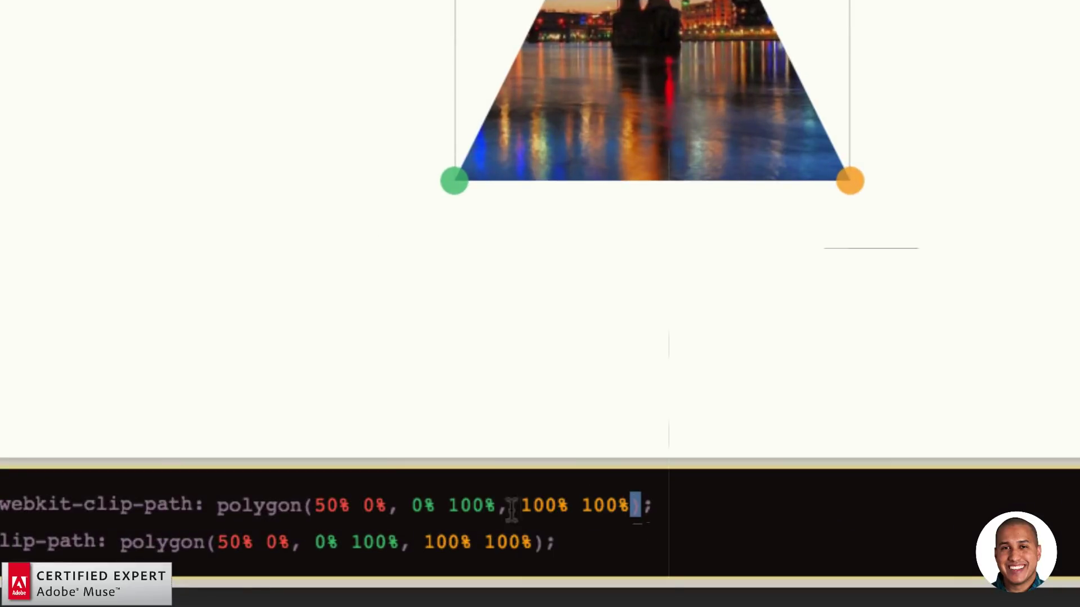
drag(314, 507, 632, 507)
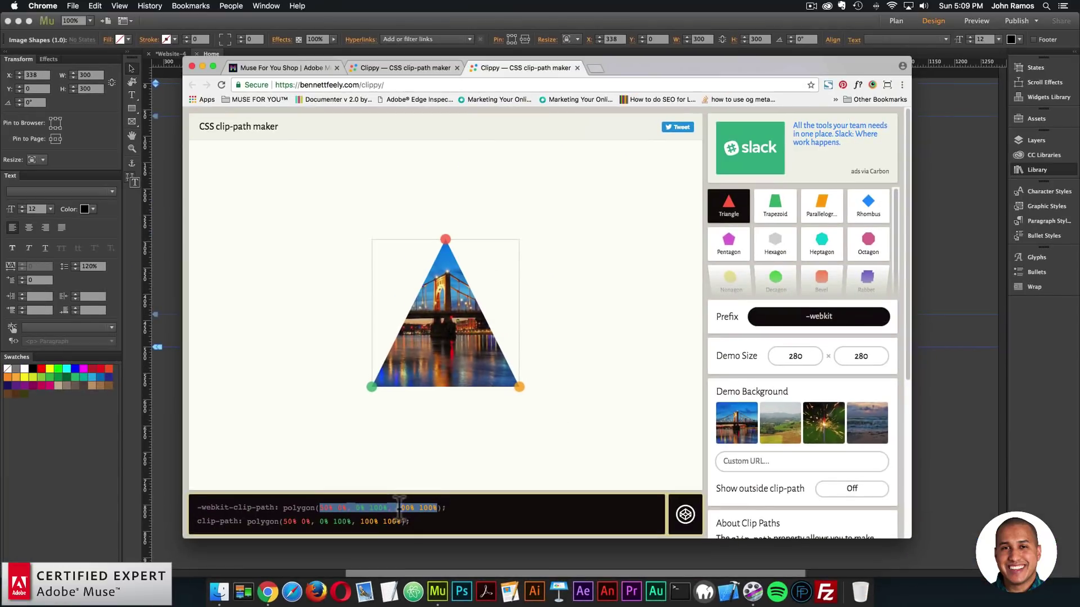
click(971, 240)
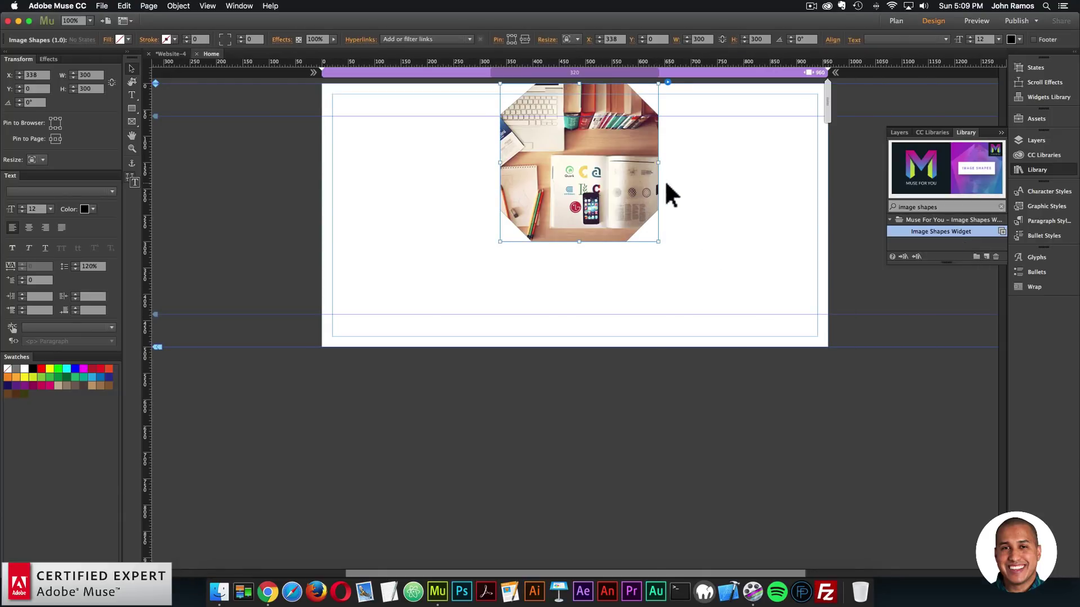
- Set the image widget's resize behaviour to Stretch to Browser Width
click(669, 82)
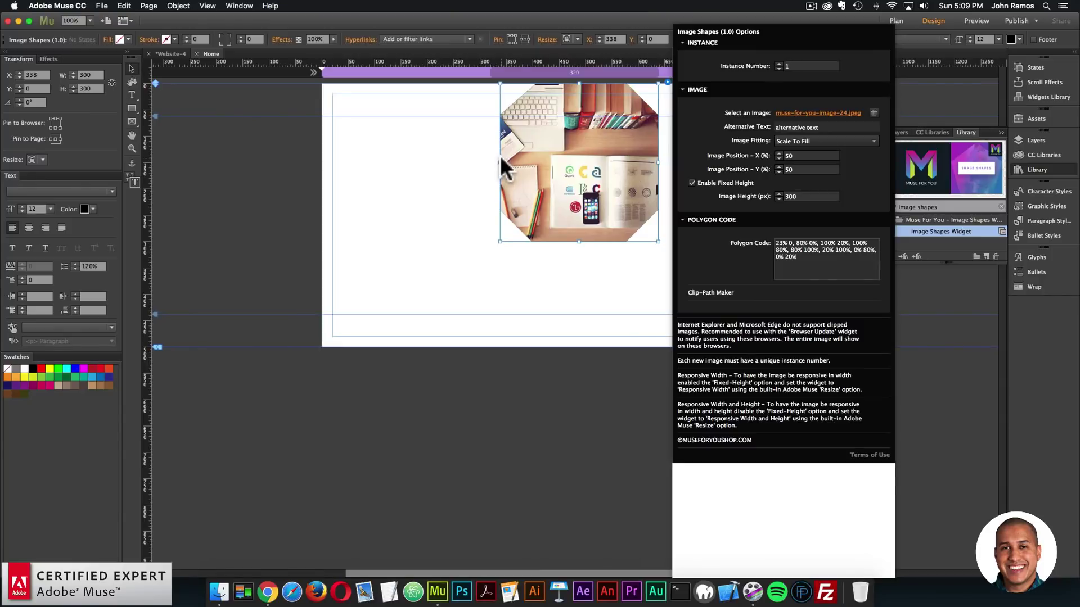
click(501, 156)
click(577, 40)
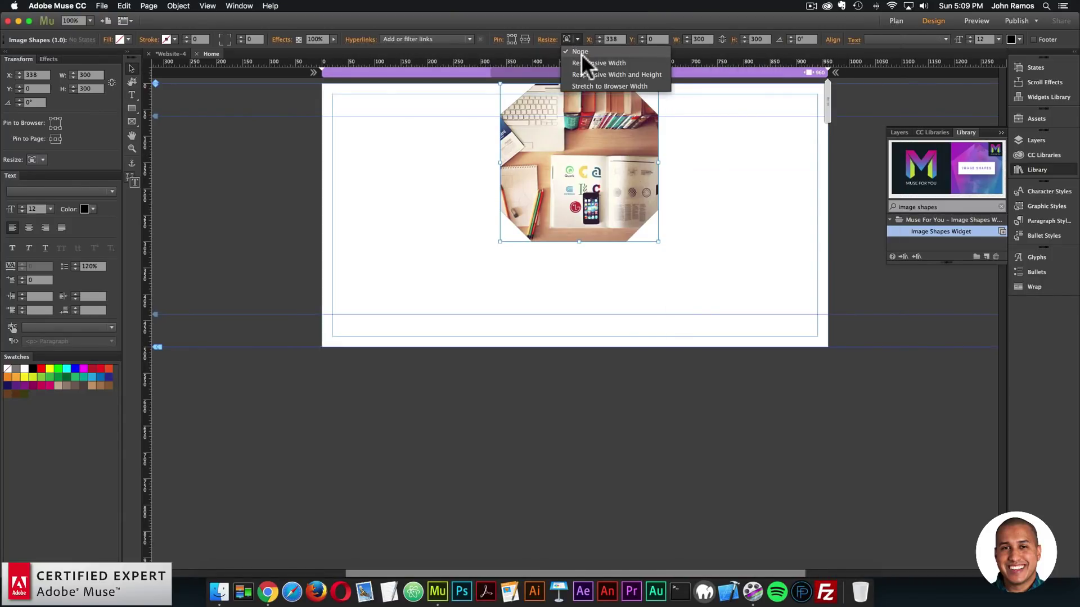
click(585, 86)
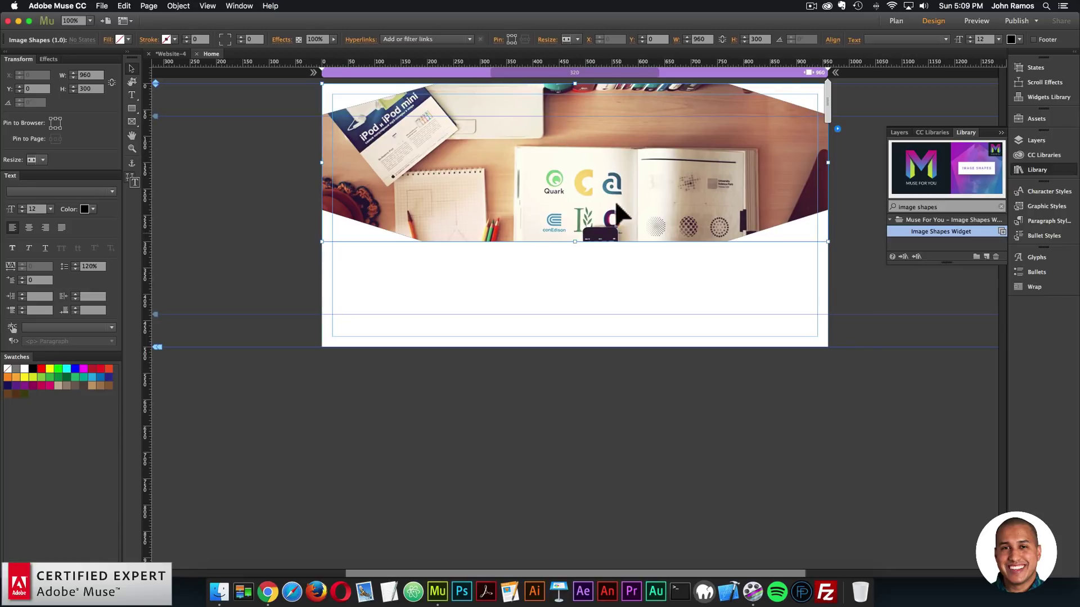
- Preview the page in the browser and narrow the window to check how the stretched image responds
click(598, 293)
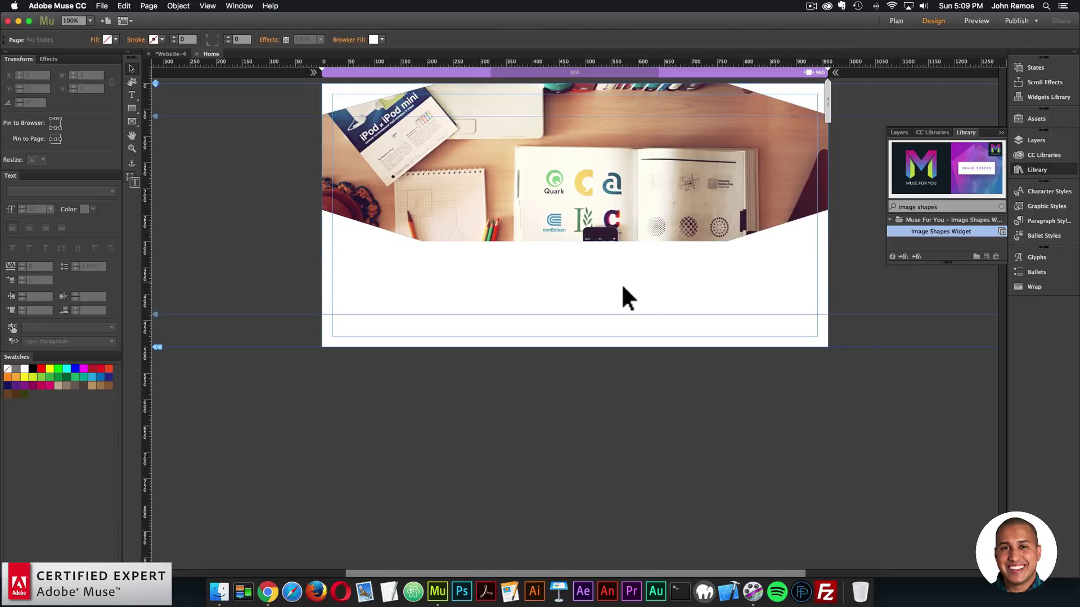
click(103, 6)
click(150, 174)
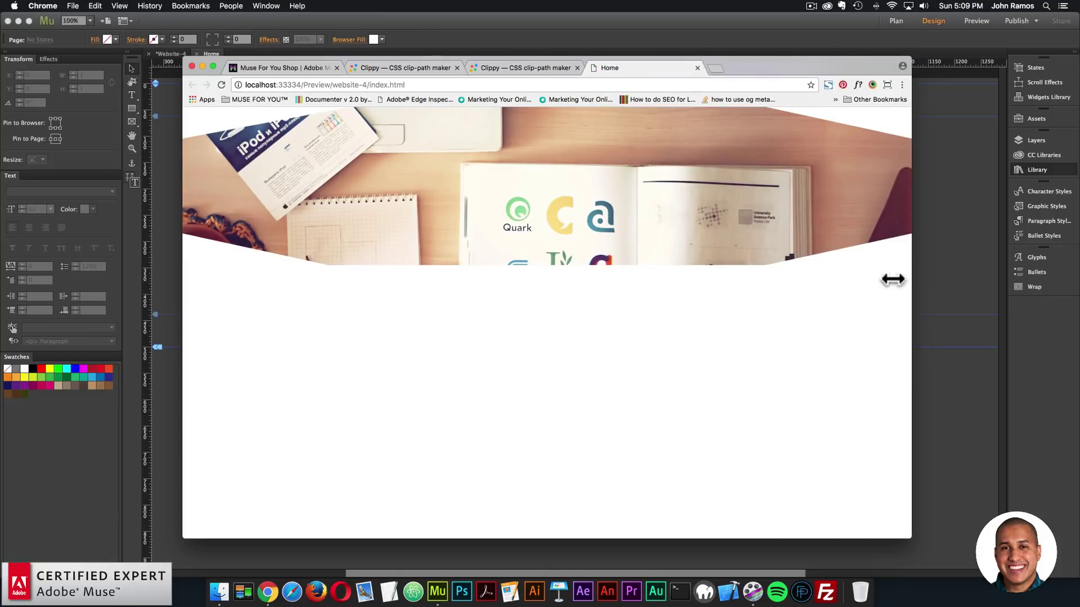
drag(892, 280, 861, 215)
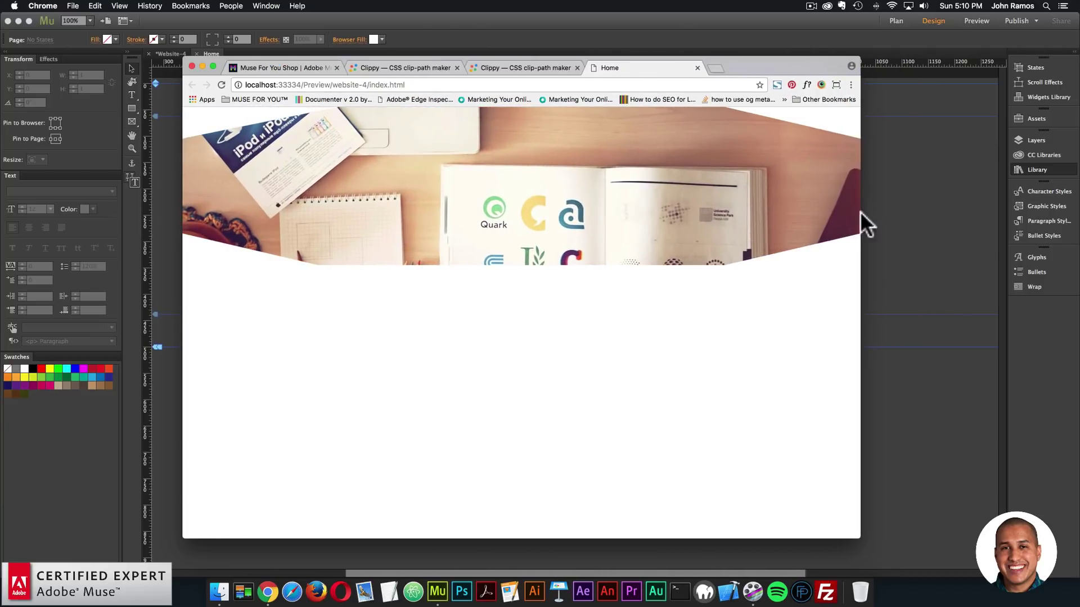
click(706, 153)
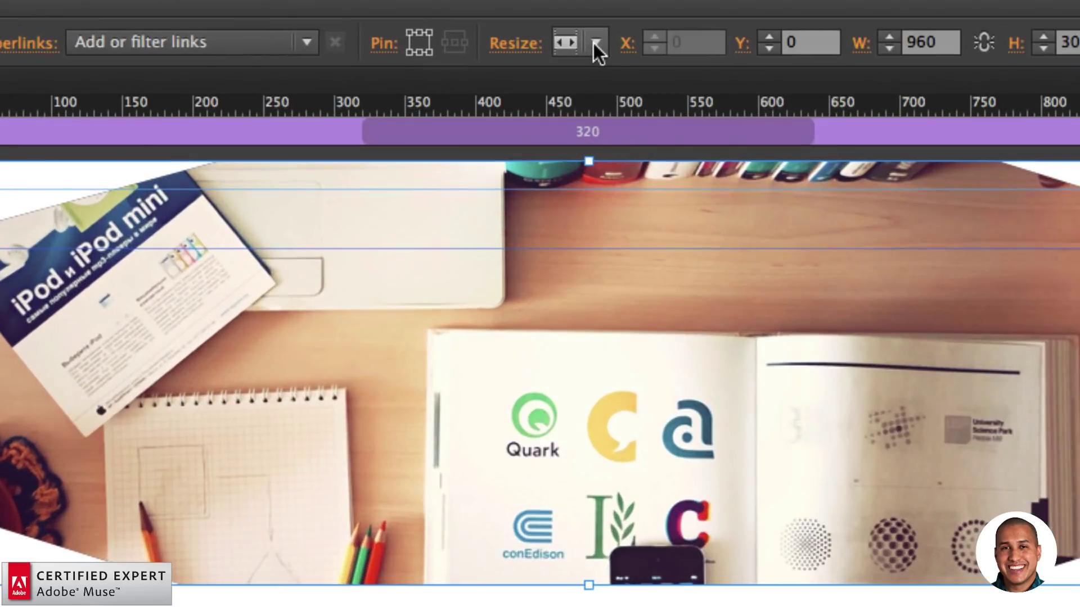
- Set the image widget to Responsive Width and narrow it to 844 px, centred on the page at X 58
click(577, 39)
click(584, 64)
drag(324, 167, 383, 167)
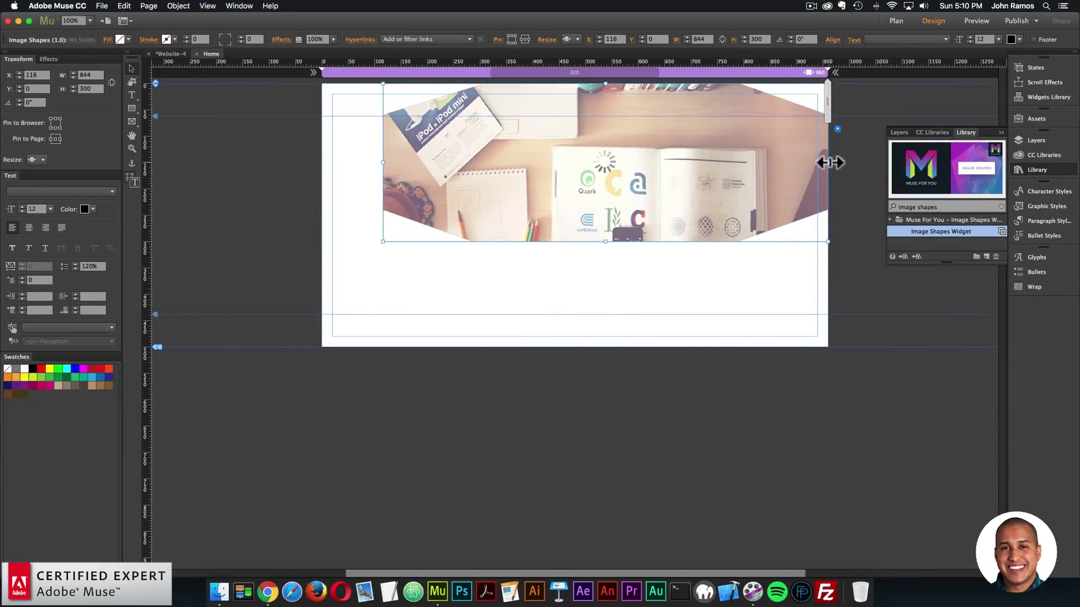
drag(725, 174, 694, 176)
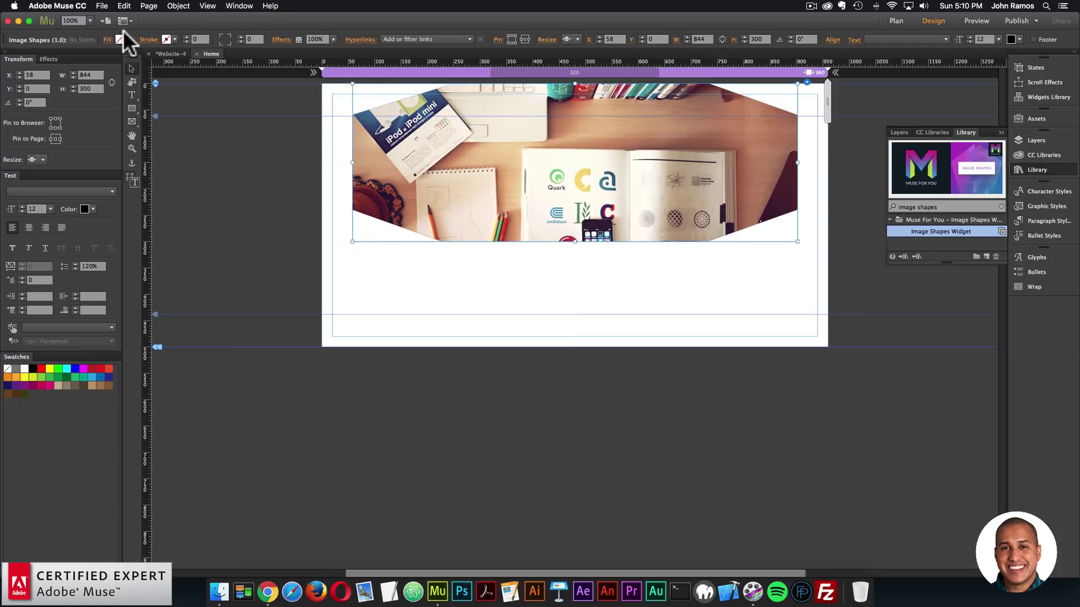
- Preview the page in the browser and narrow the window to check the Responsive Width behaviour
click(103, 6)
click(144, 176)
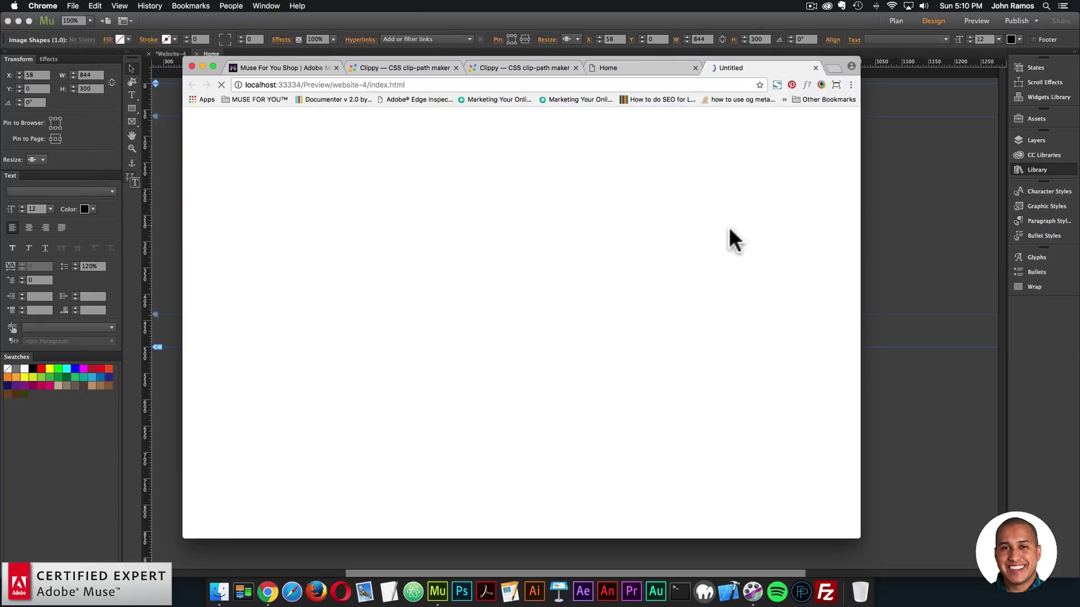
drag(860, 230, 784, 180)
click(819, 265)
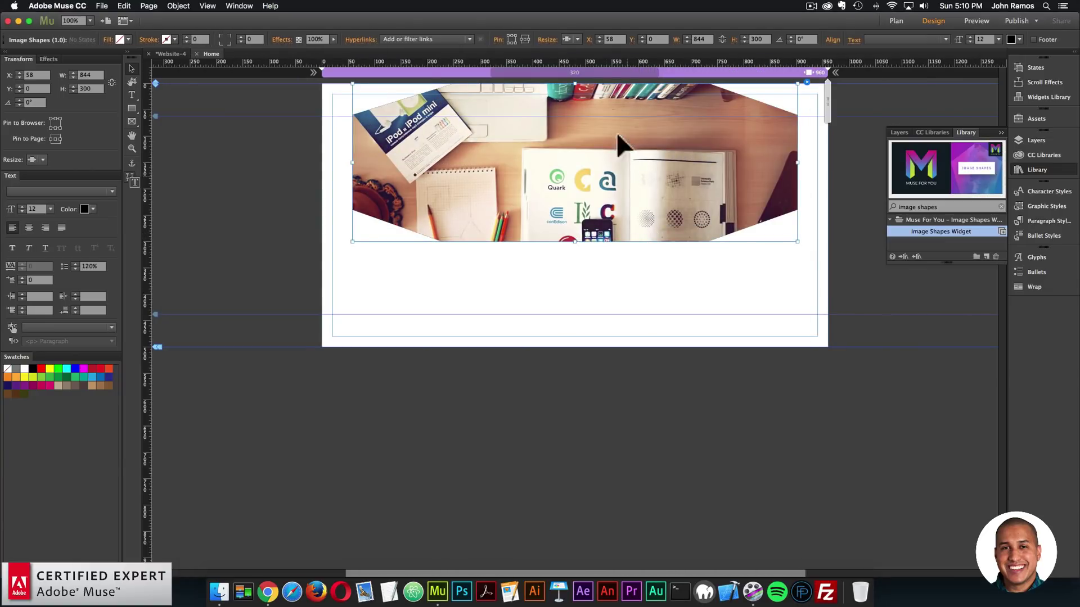
- Enlarge the image vertically by setting the widget's fixed Image Height to 500 px
drag(575, 241, 572, 302)
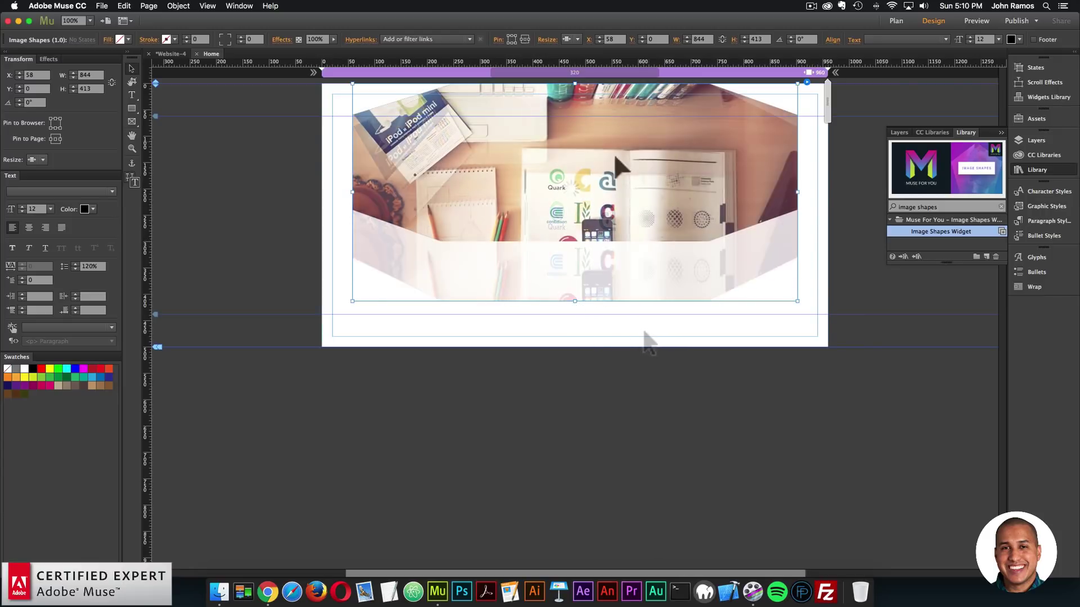
click(807, 82)
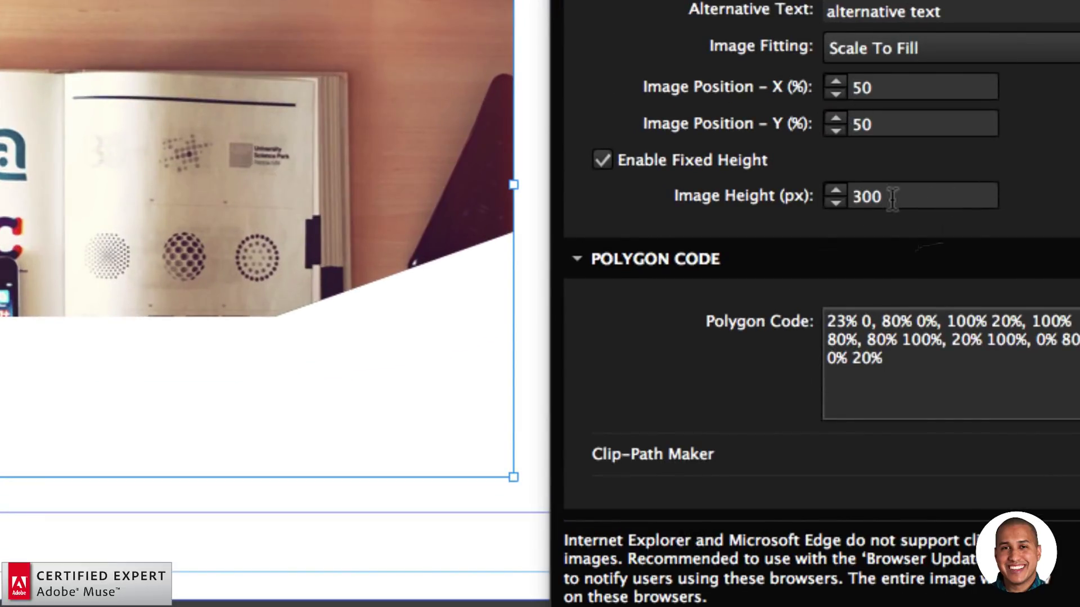
click(903, 197)
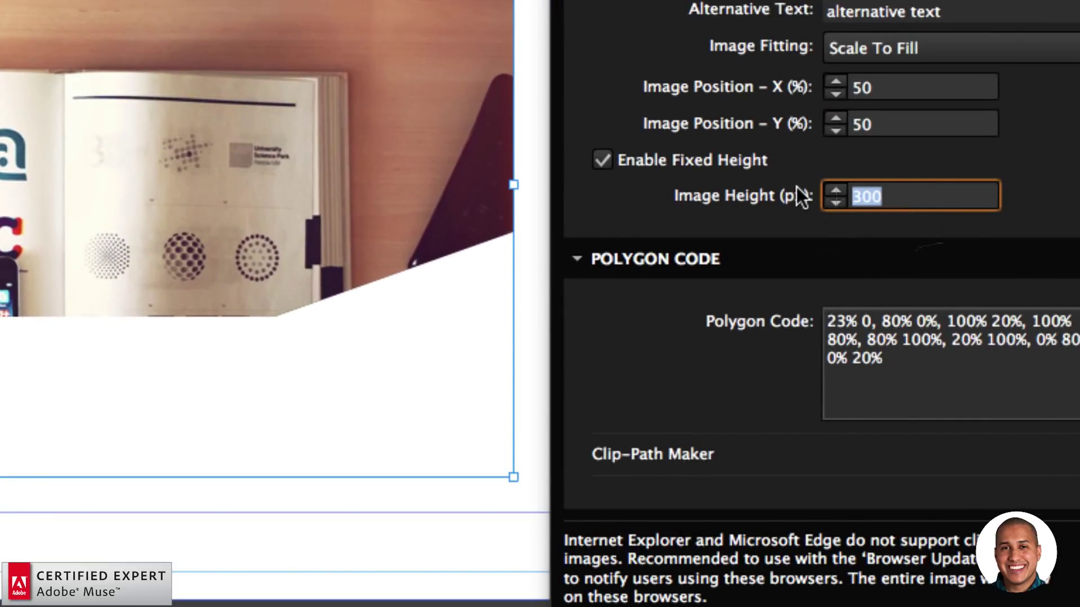
text(500)
key(Return)
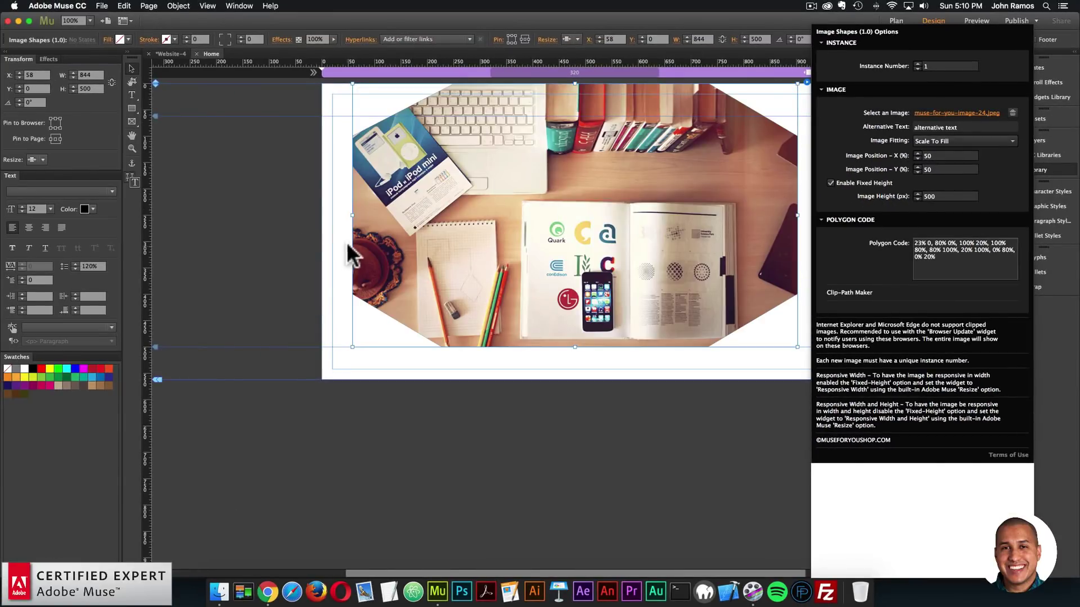
- Preview the page with the 500 px high image in the browser and narrow the window to check its scaling
click(346, 244)
click(102, 6)
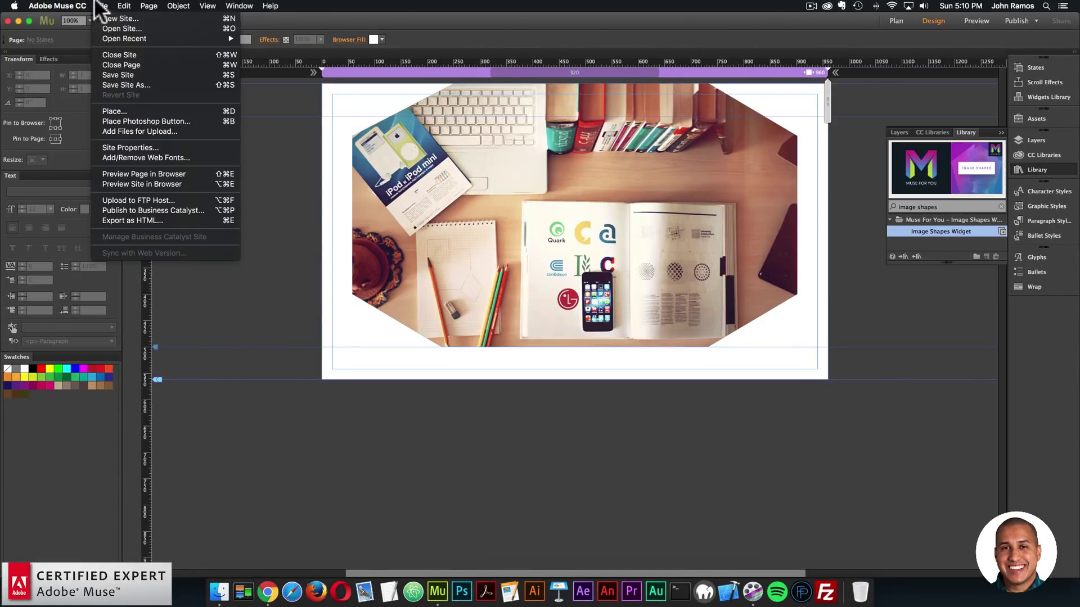
click(125, 175)
drag(786, 270, 756, 264)
click(791, 226)
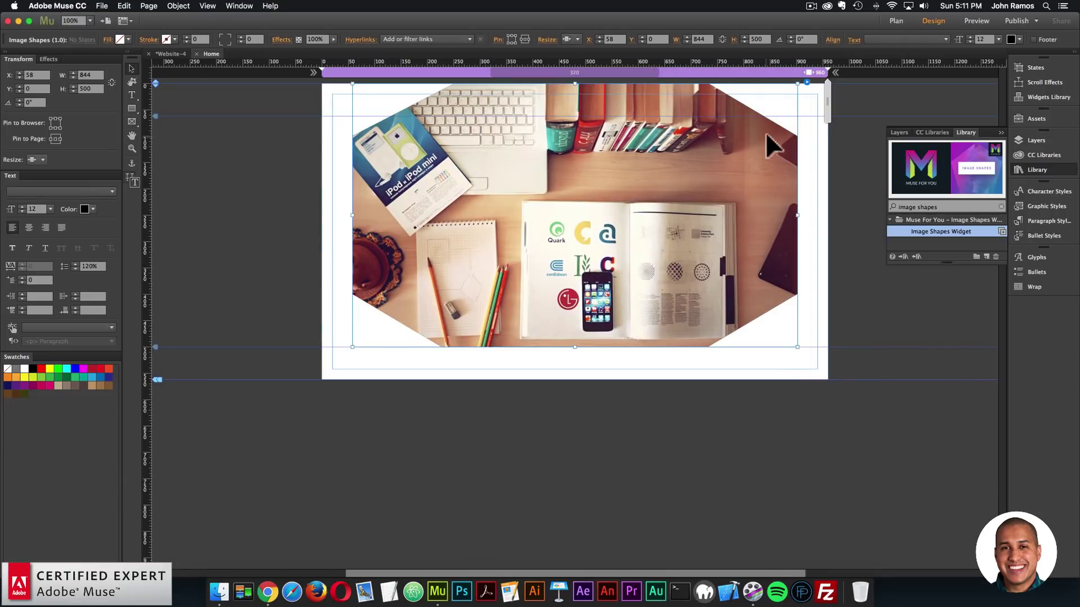
- Disable the widget's fixed height and set its resize behaviour to Responsive Width and Height
click(807, 82)
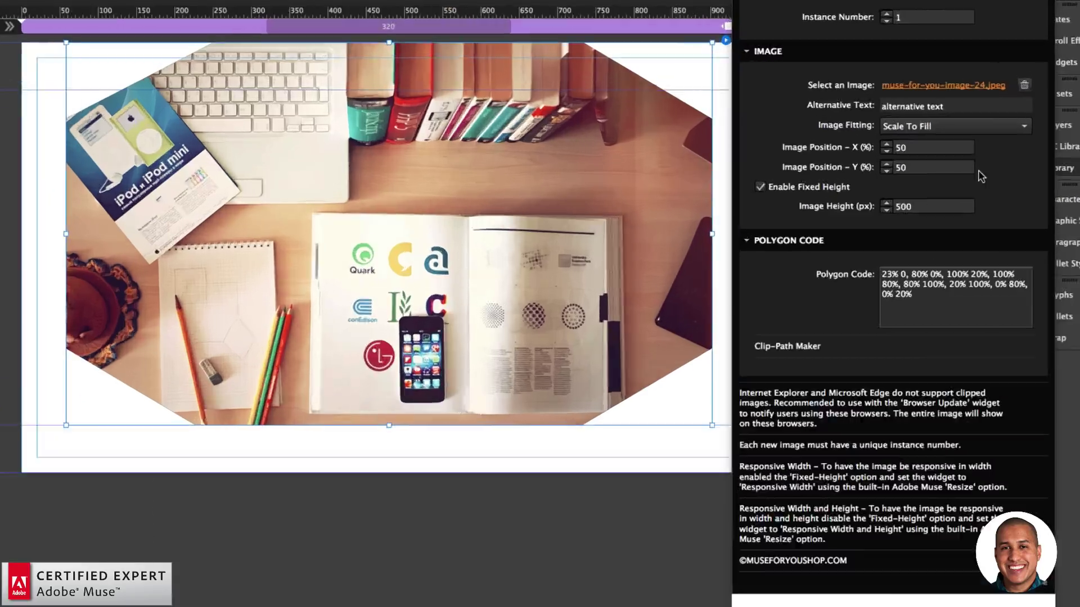
click(829, 183)
click(567, 199)
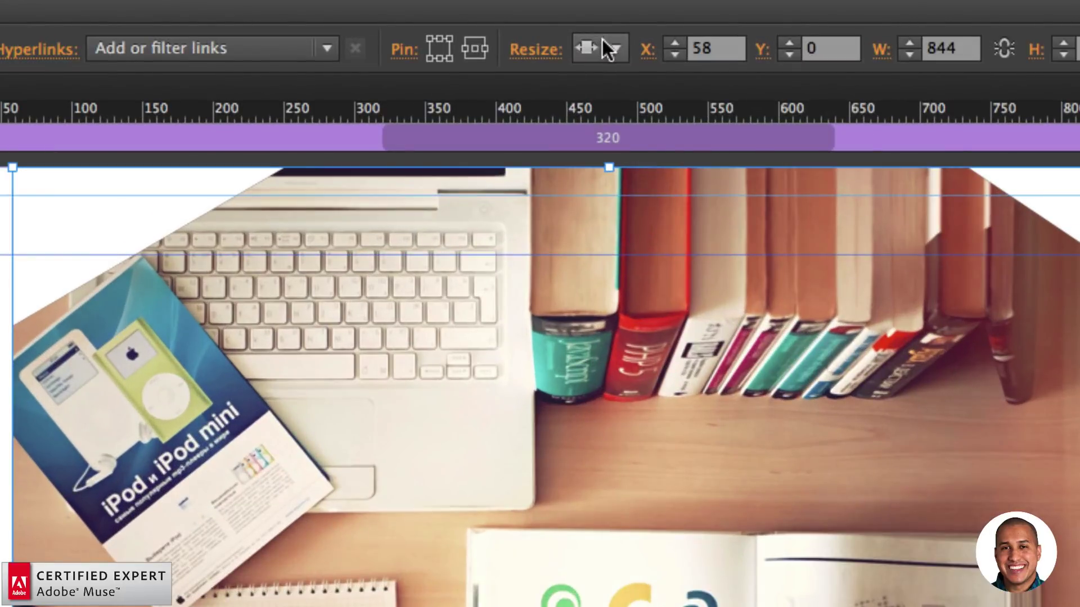
click(573, 38)
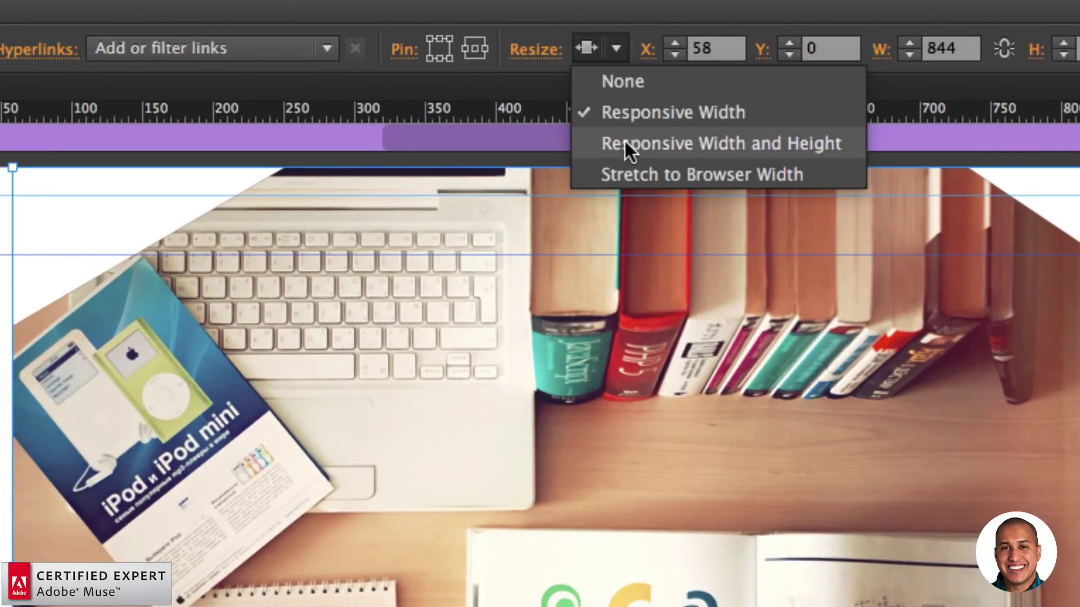
click(631, 176)
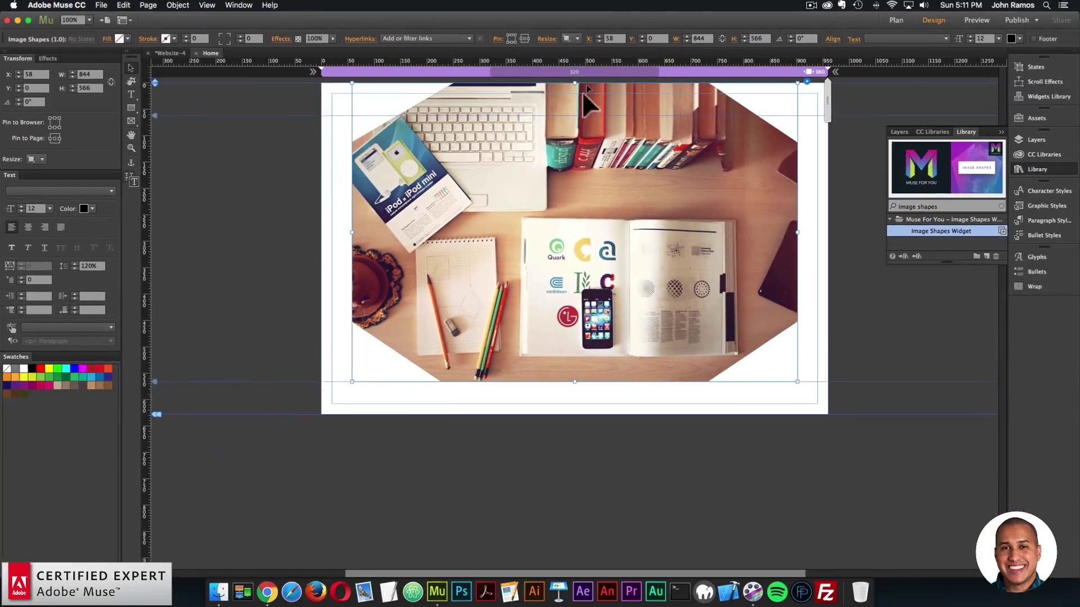
- Preview the page in the browser and narrow the window to check that the image scales in both width and height
click(234, 104)
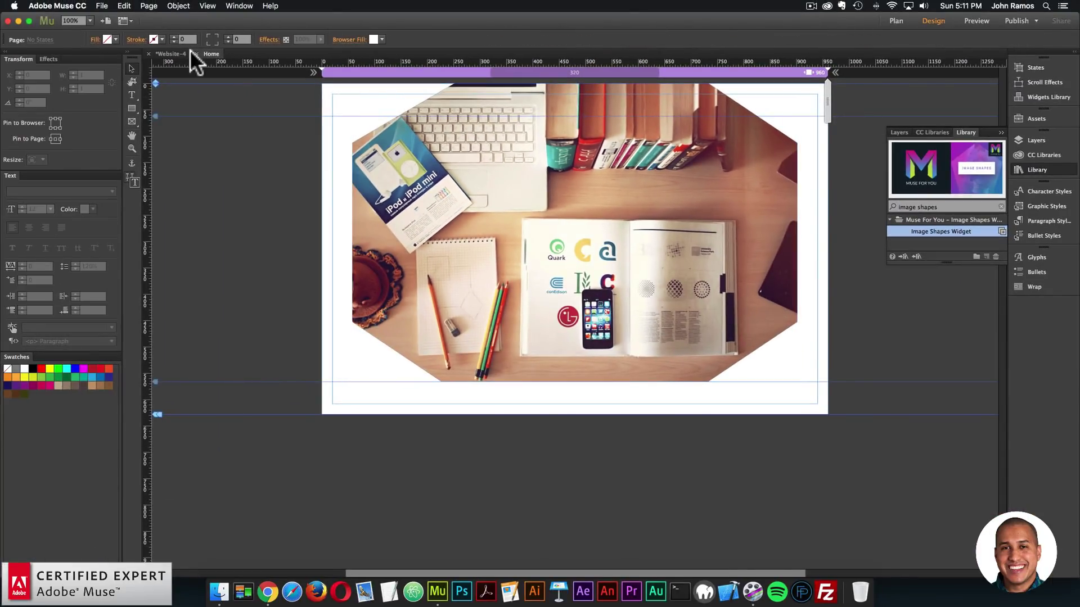
click(101, 6)
click(119, 173)
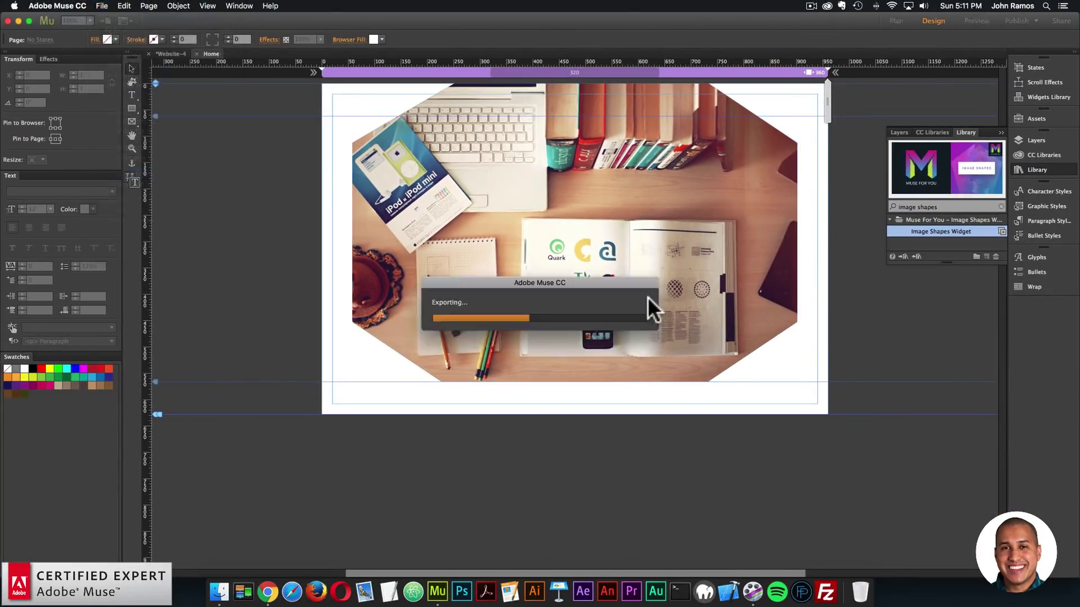
drag(758, 284, 681, 280)
click(723, 276)
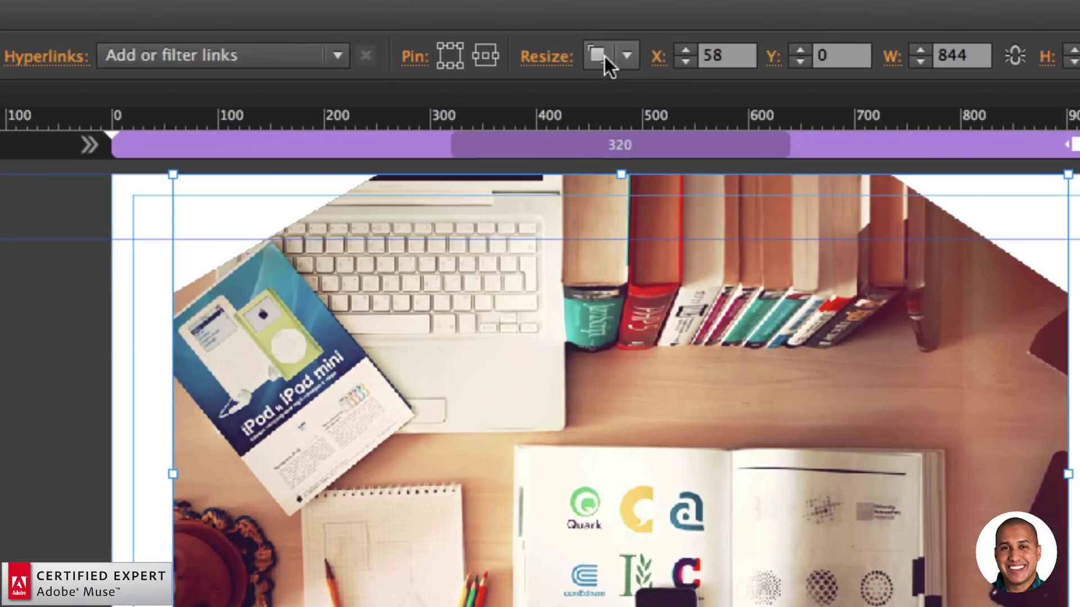
- Lengthen the page downward to make empty space below the image
click(577, 40)
click(622, 49)
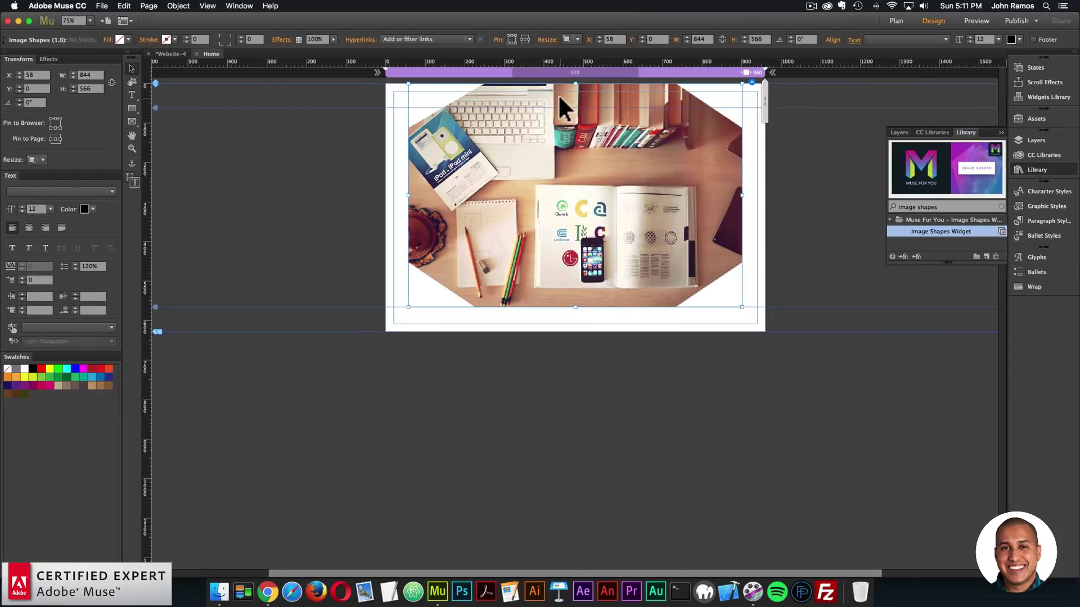
mouse_move(157, 193)
mouse_down()
mouse_move(146, 382)
mouse_move(157, 388)
mouse_up()
- Draw a blue-filled rectangle about 446 by 415 px below the image and move it up closer to the image
click(131, 108)
drag(464, 213, 542, 285)
click(115, 40)
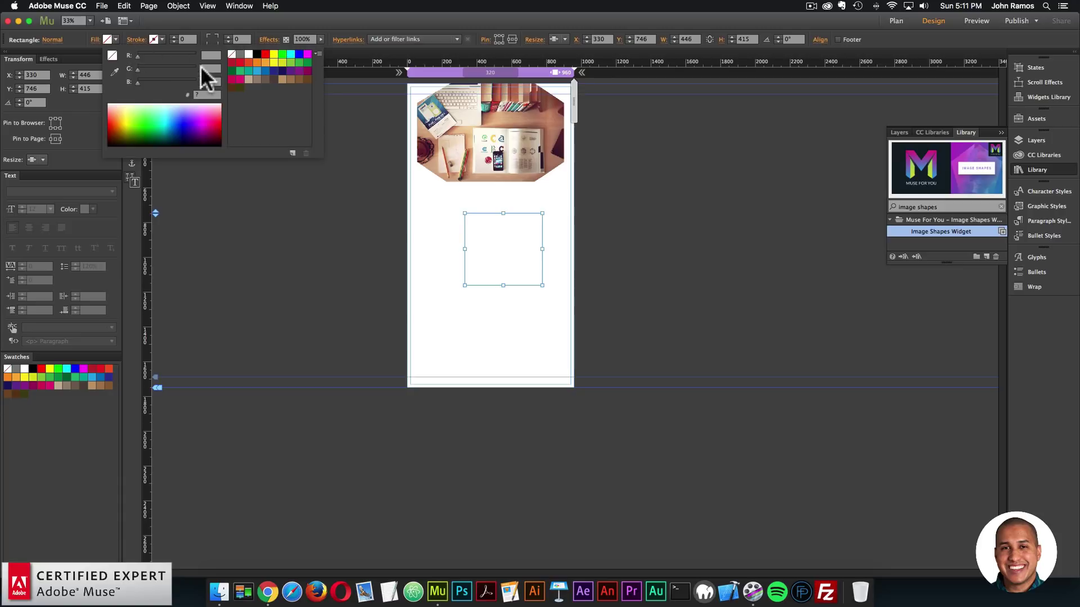
click(248, 71)
click(258, 71)
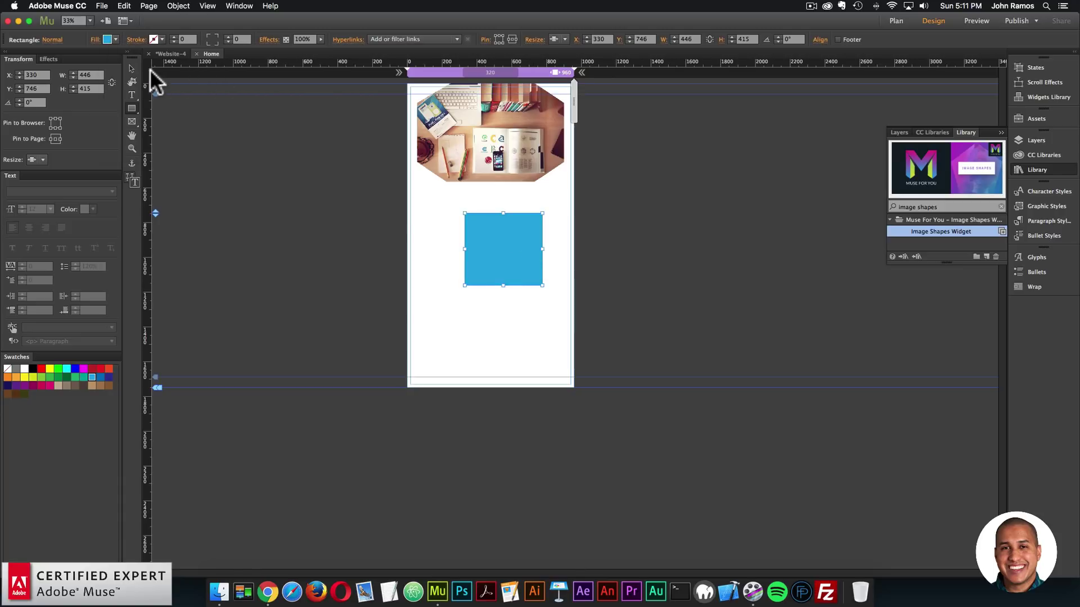
mouse_move(513, 233)
mouse_down()
mouse_move(495, 212)
mouse_move(508, 229)
mouse_up()
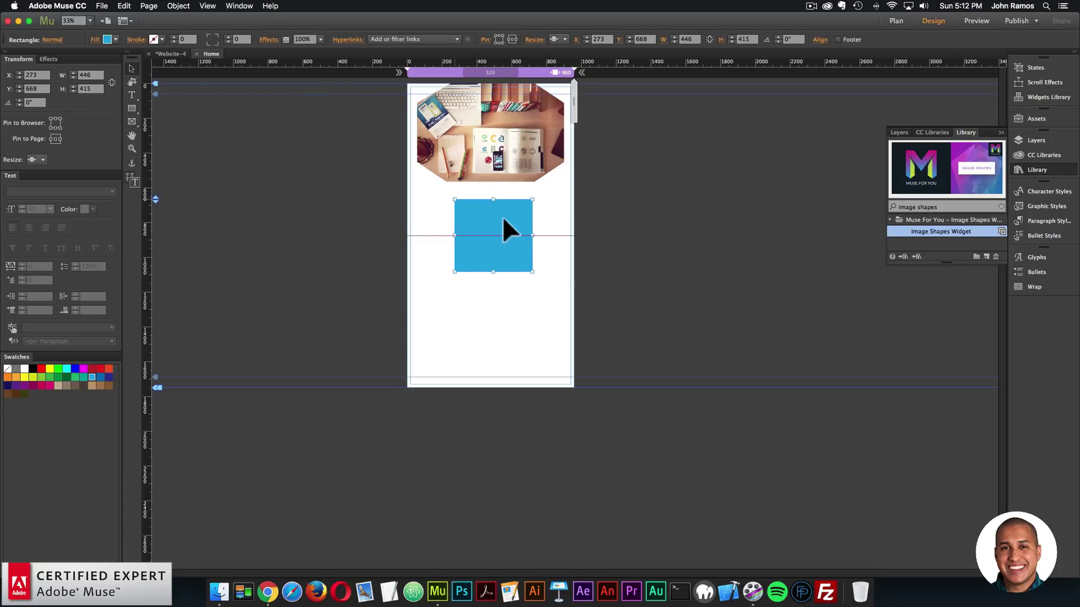
- Preview the page in the browser and narrow the window to check how the blue rectangle follows the image
click(565, 225)
click(102, 5)
click(142, 174)
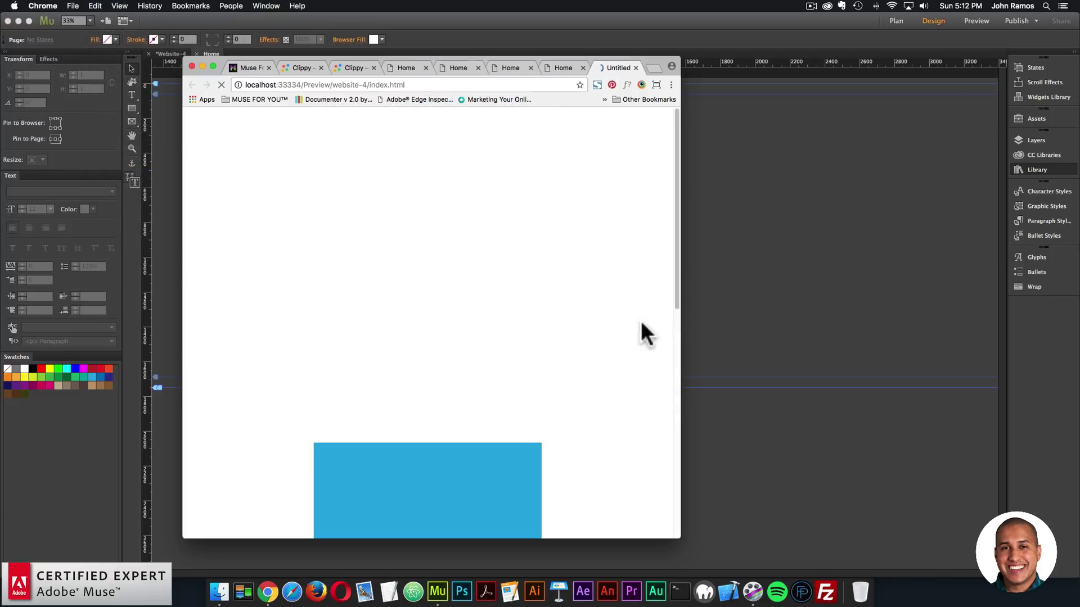
drag(682, 312, 518, 310)
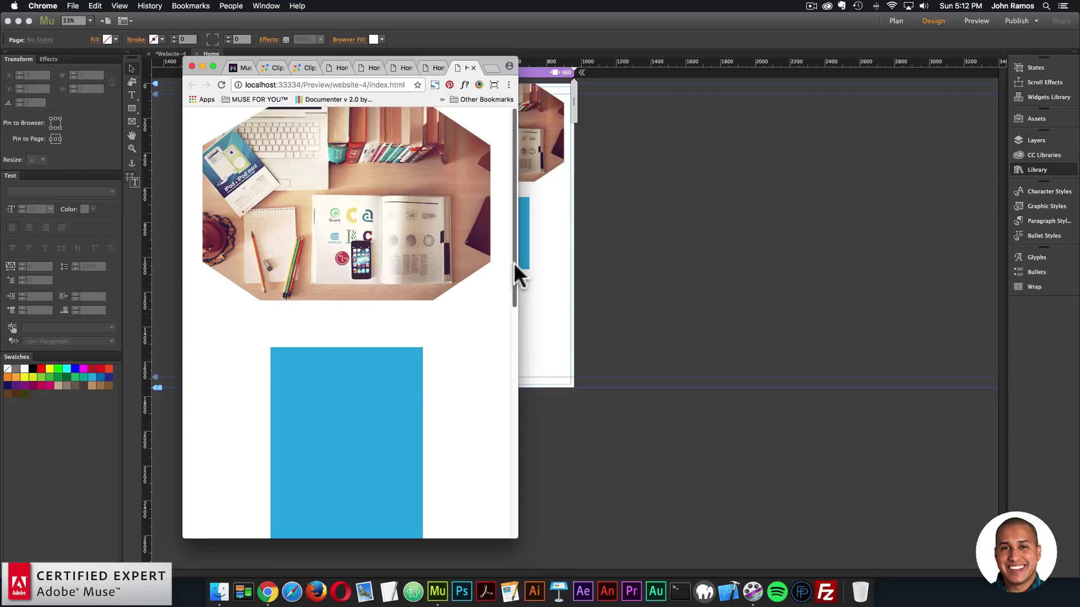
drag(514, 270, 332, 258)
- Set the Image Shapes widget's resize behaviour to Responsive Width and look at its fixed height option
click(512, 110)
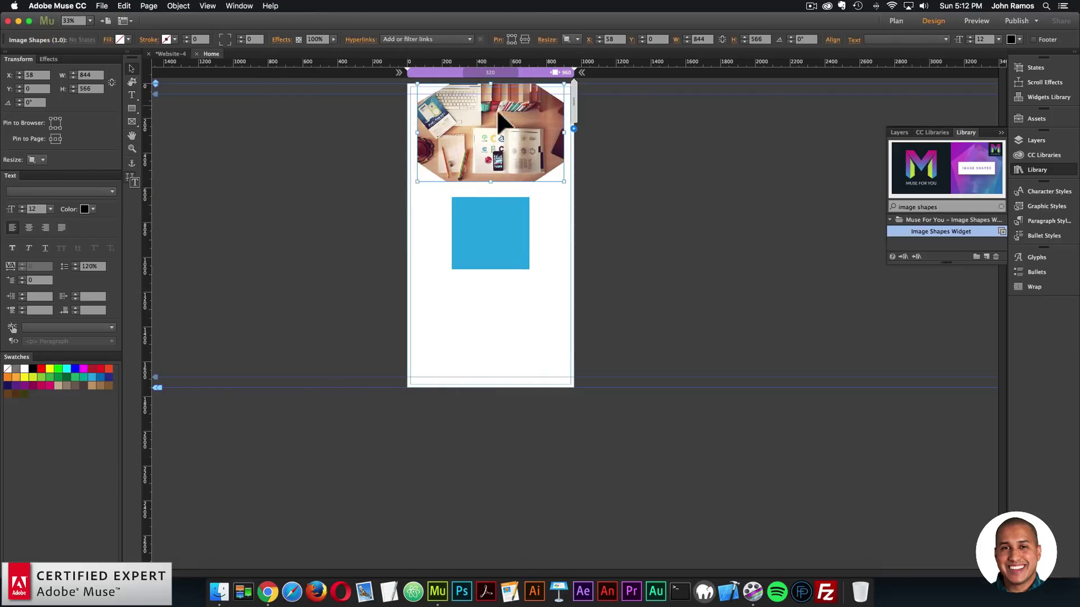
click(575, 37)
click(587, 72)
click(630, 198)
click(505, 130)
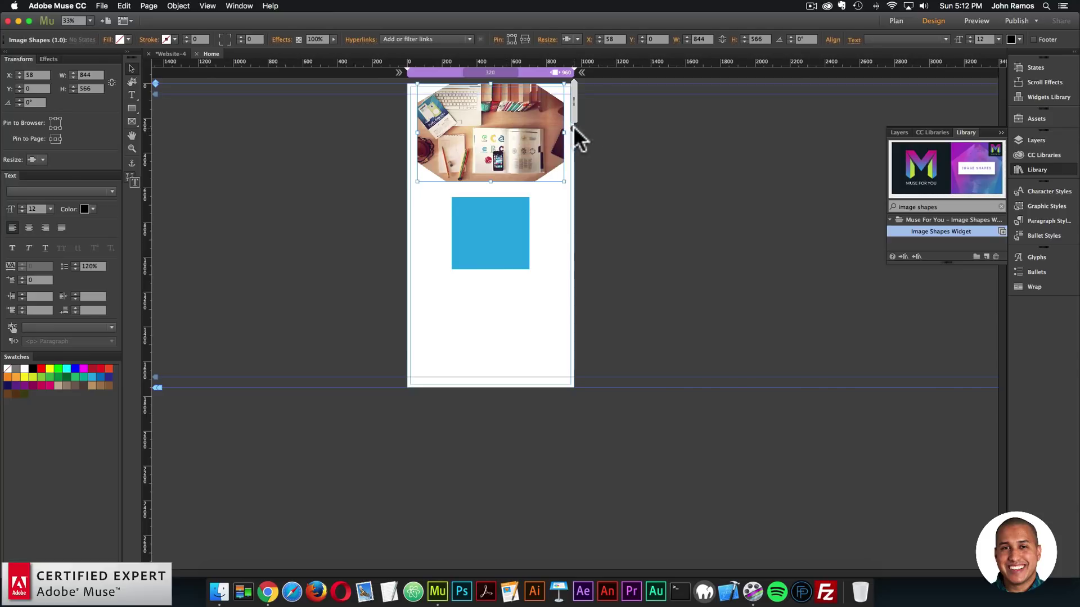
click(573, 128)
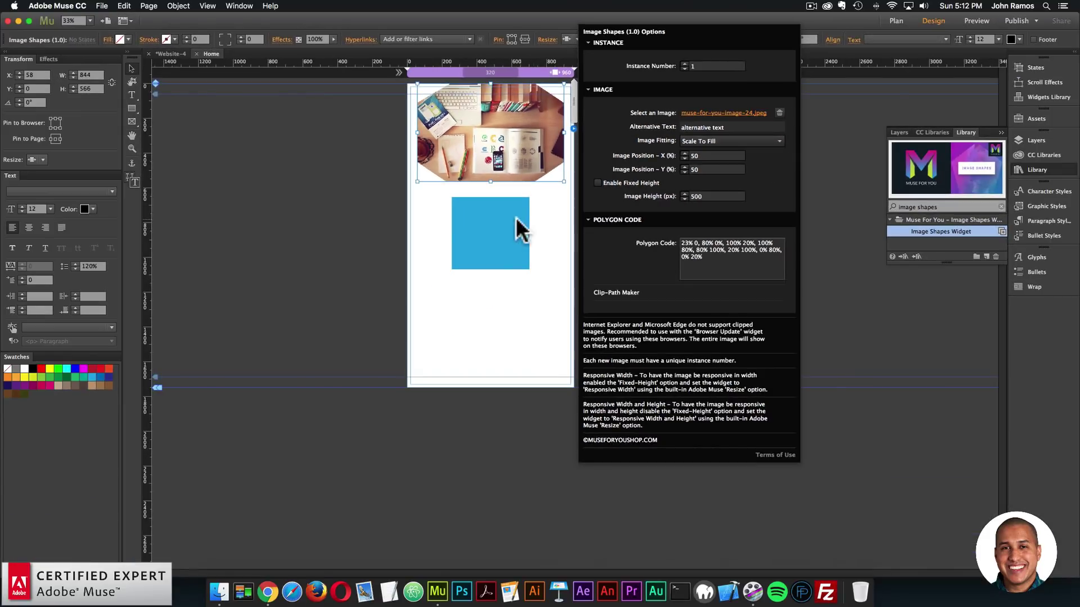
click(515, 217)
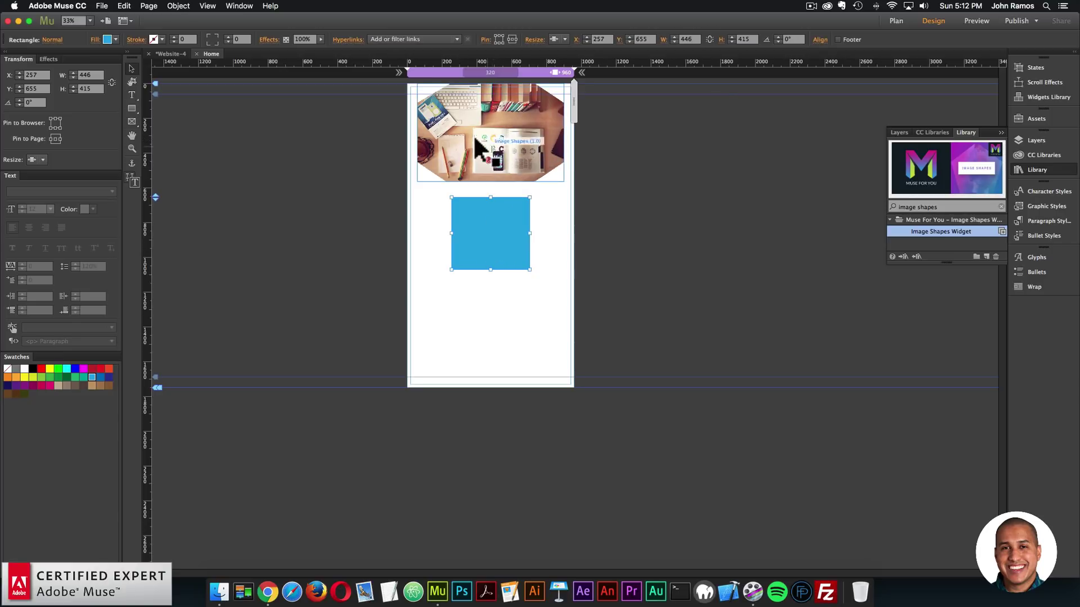
click(338, 85)
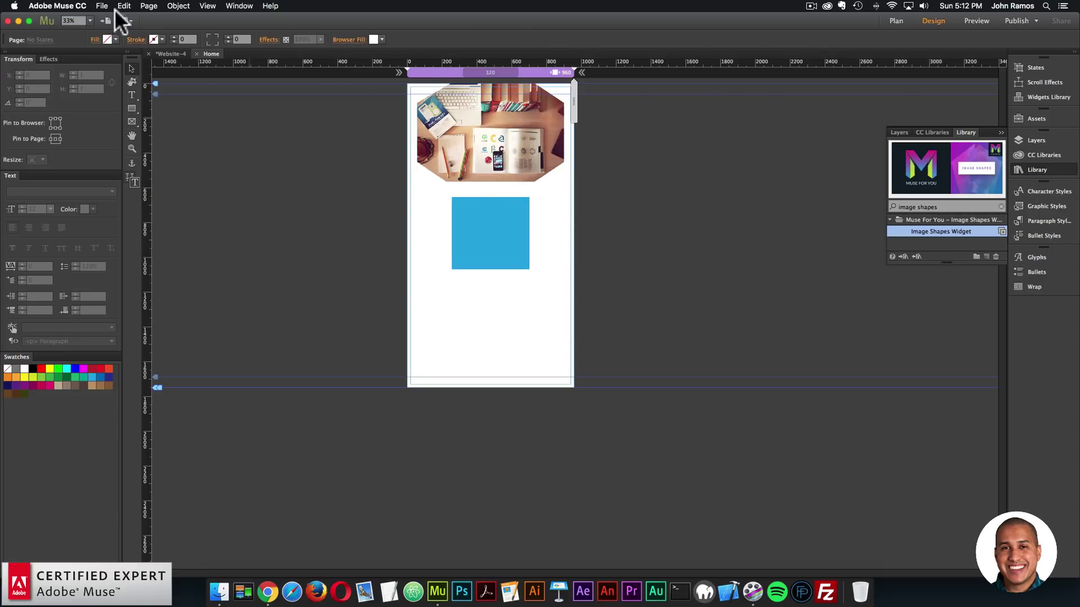
- Preview the page in the browser, widening and narrowing the window to check the spacing between image and rectangle with Responsive Width
click(102, 6)
click(121, 172)
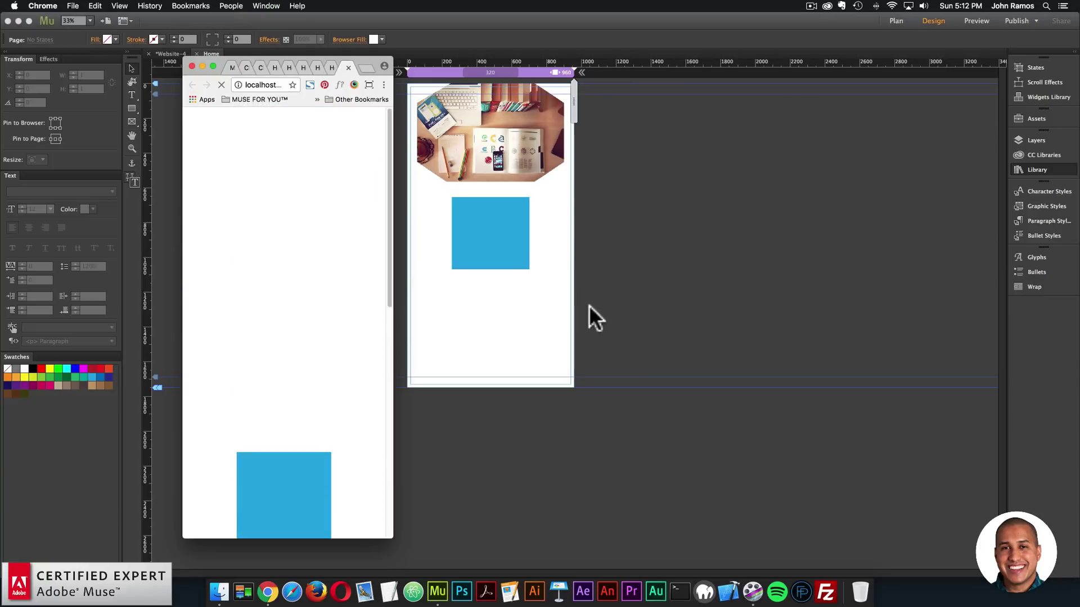
scroll(390, 308, down, 5)
scroll(392, 249, up, 5)
drag(396, 235, 848, 229)
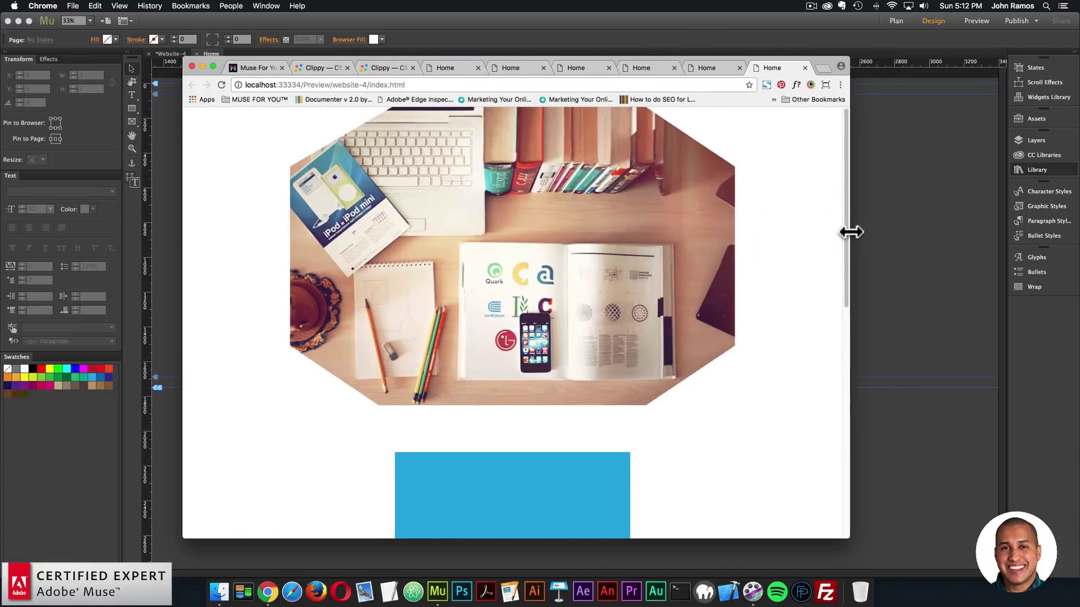
drag(849, 360, 380, 313)
click(582, 163)
- Set the Image Shapes widget's resize behaviour back to Responsive Width and Height
click(494, 133)
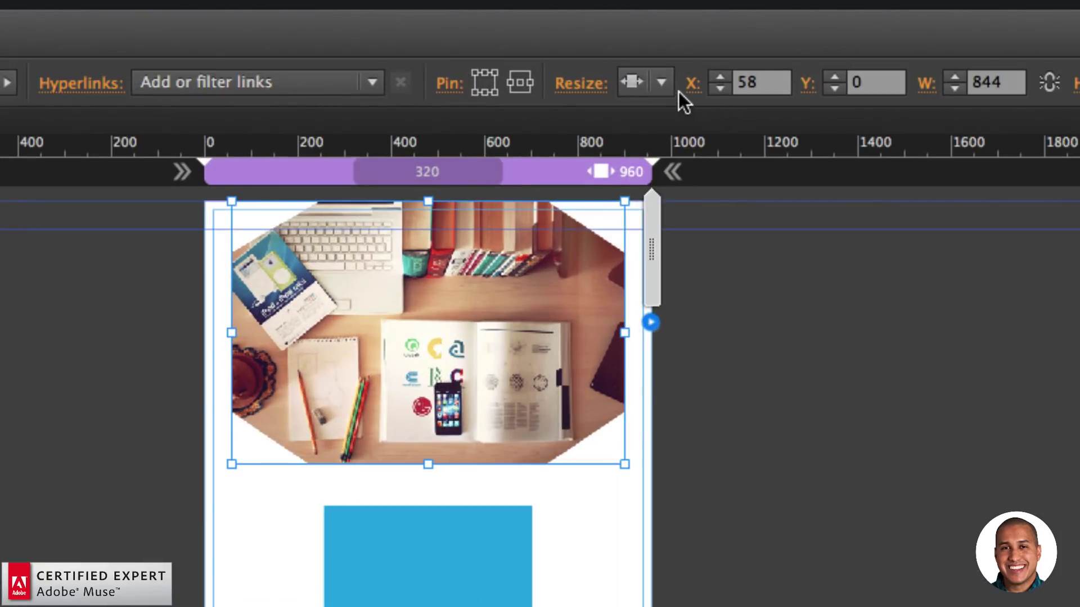
click(577, 40)
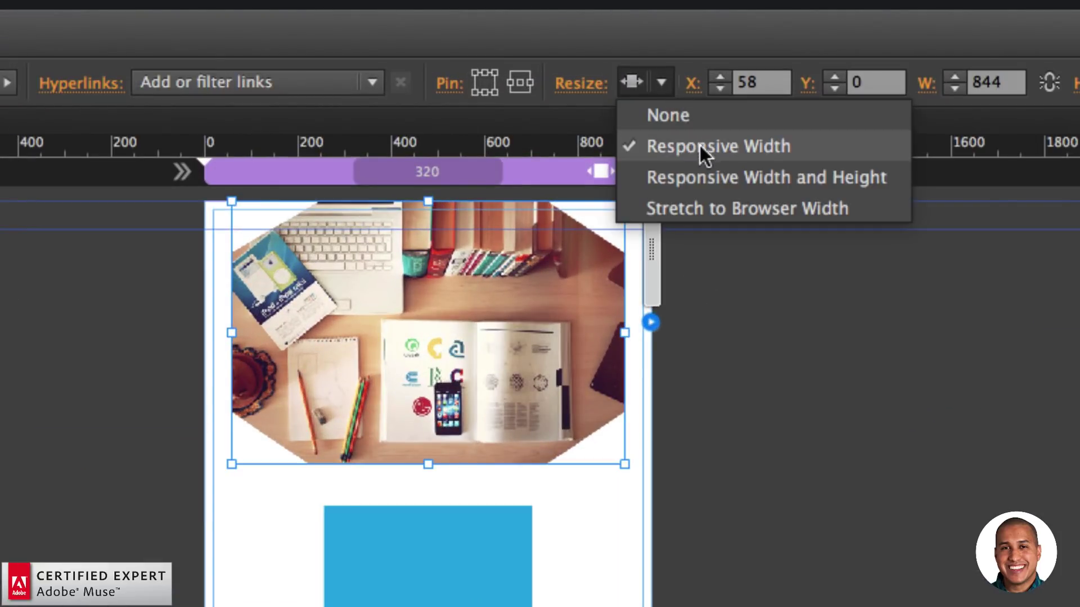
click(699, 178)
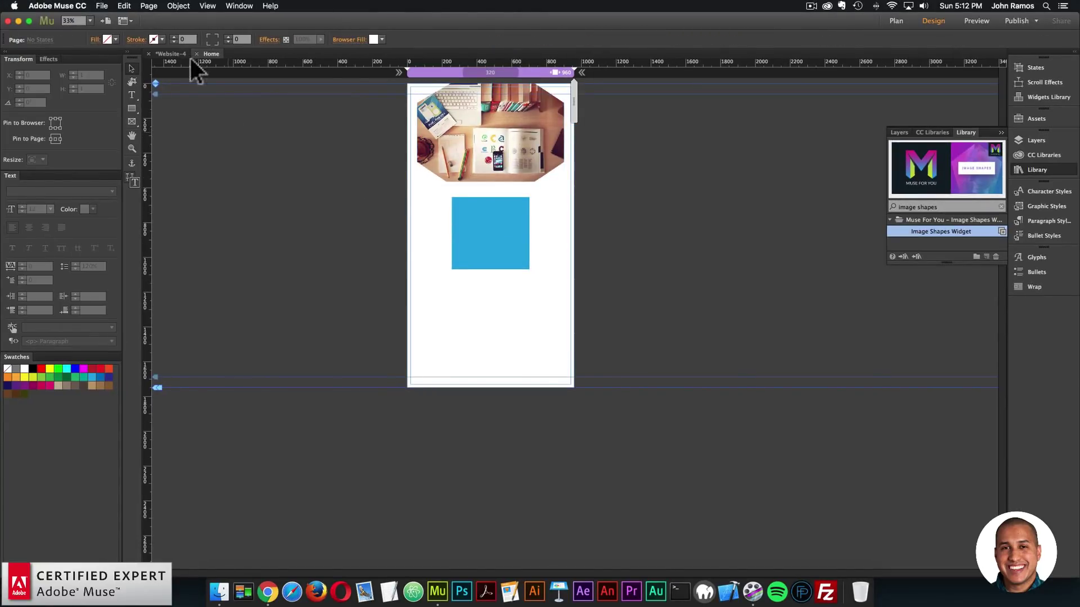
- Preview the page in the browser and resize the window to check the image and rectangle with Responsive Width and Height
click(101, 6)
click(126, 174)
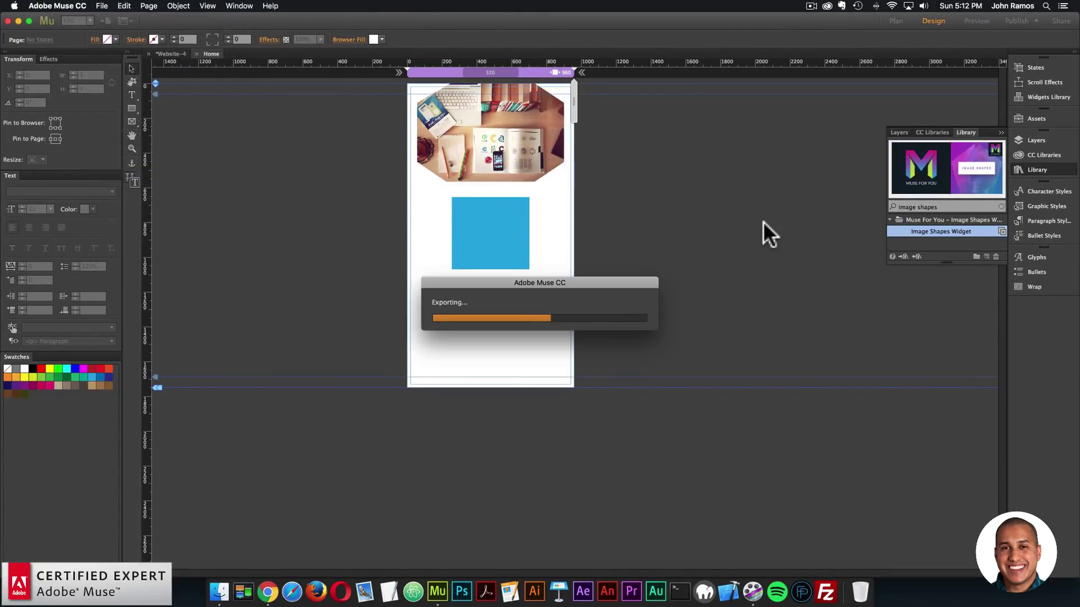
drag(392, 294, 516, 318)
drag(514, 371, 345, 352)
click(576, 345)
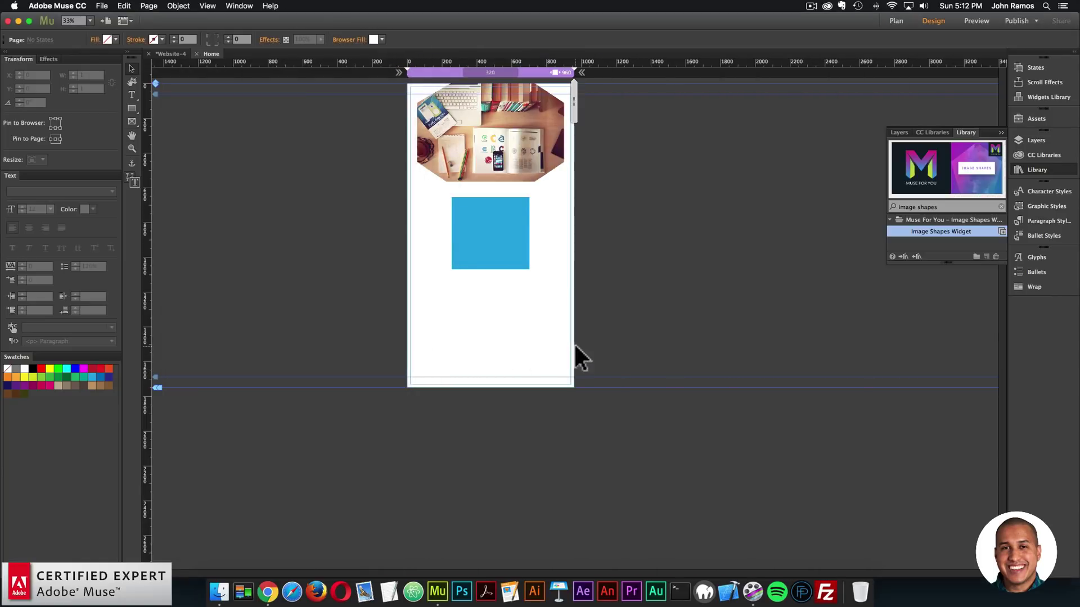
- Review the Image Shapes widget's resize, fixed height, image height and image fitting options
click(512, 159)
click(576, 37)
click(582, 63)
click(574, 129)
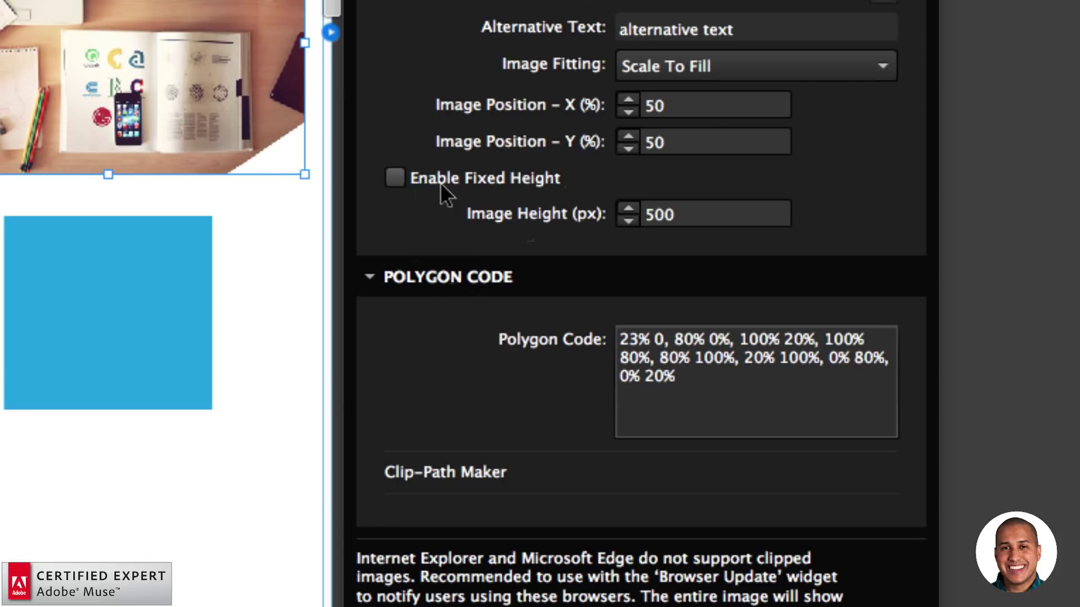
click(645, 209)
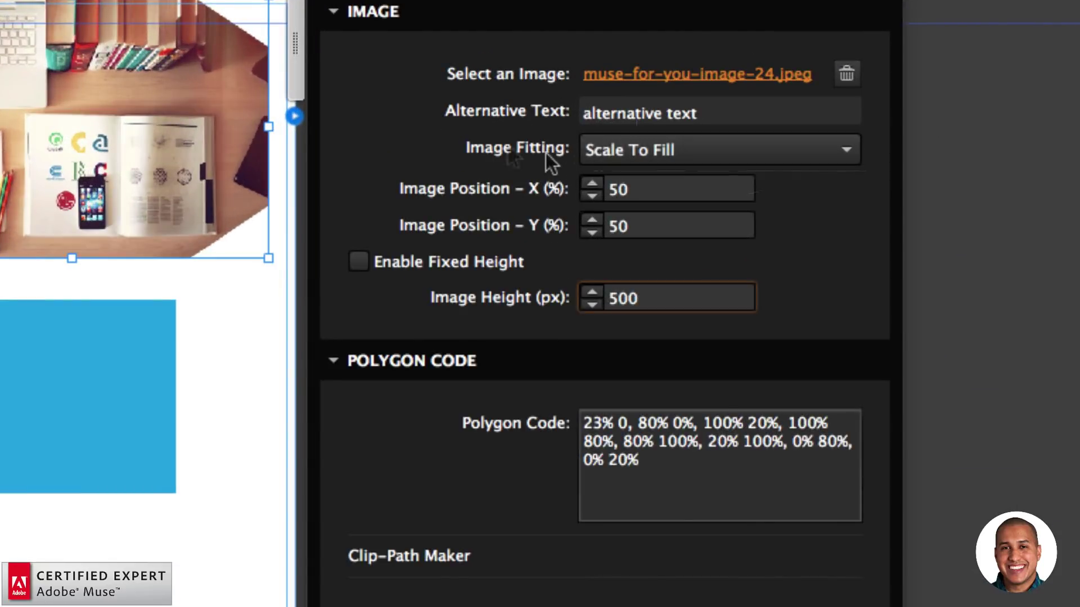
click(675, 151)
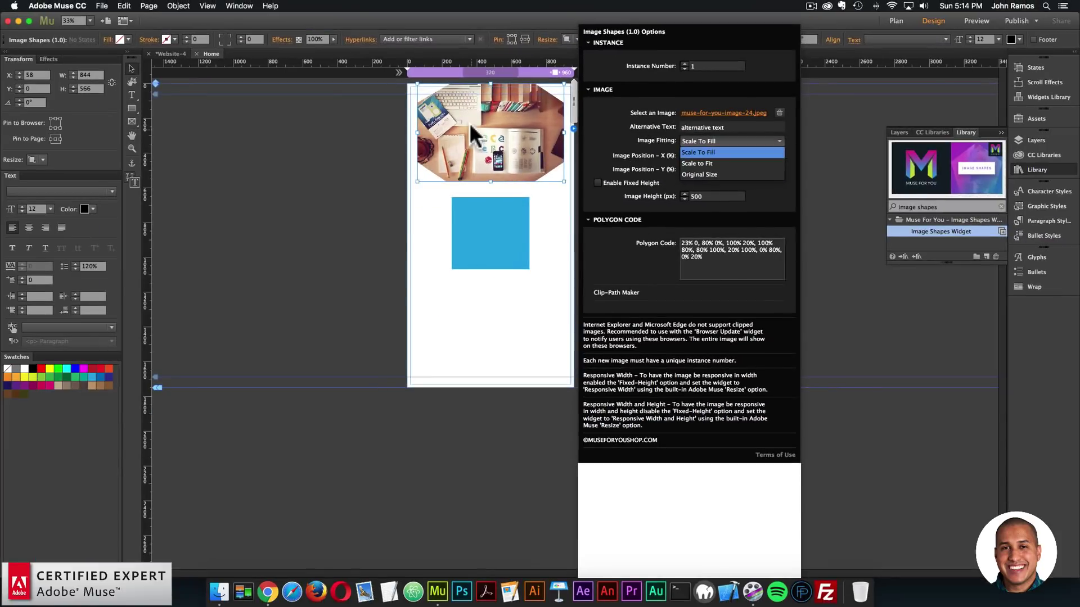
click(101, 191)
click(5, 138)
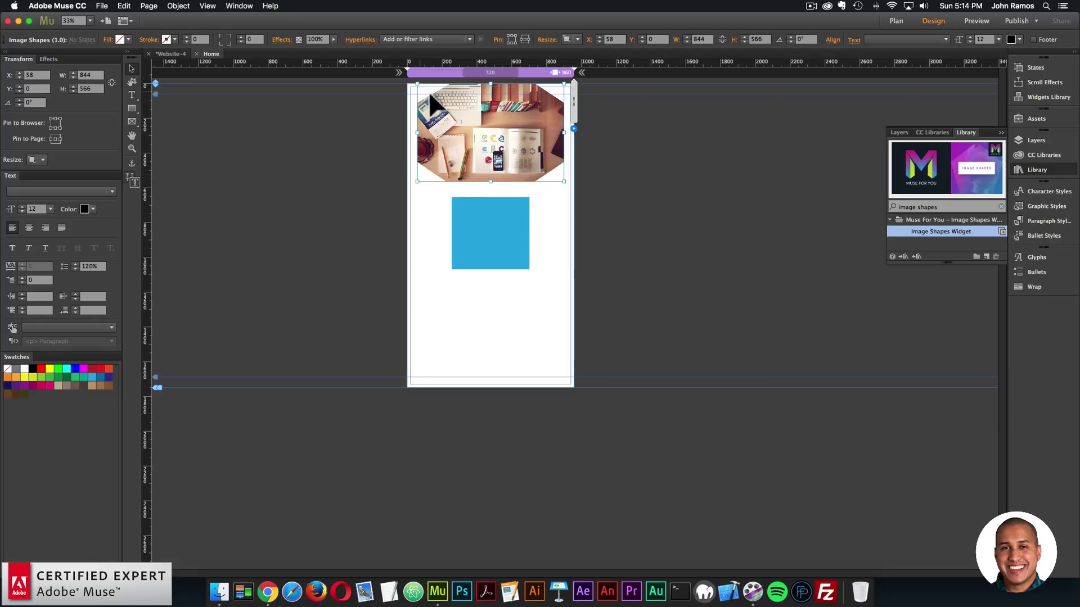
- Try the Scale to Fit image fitting on the Image Shapes widget and set it to Original Size
key(super+equal)
key(super+equal)
key(super+equal)
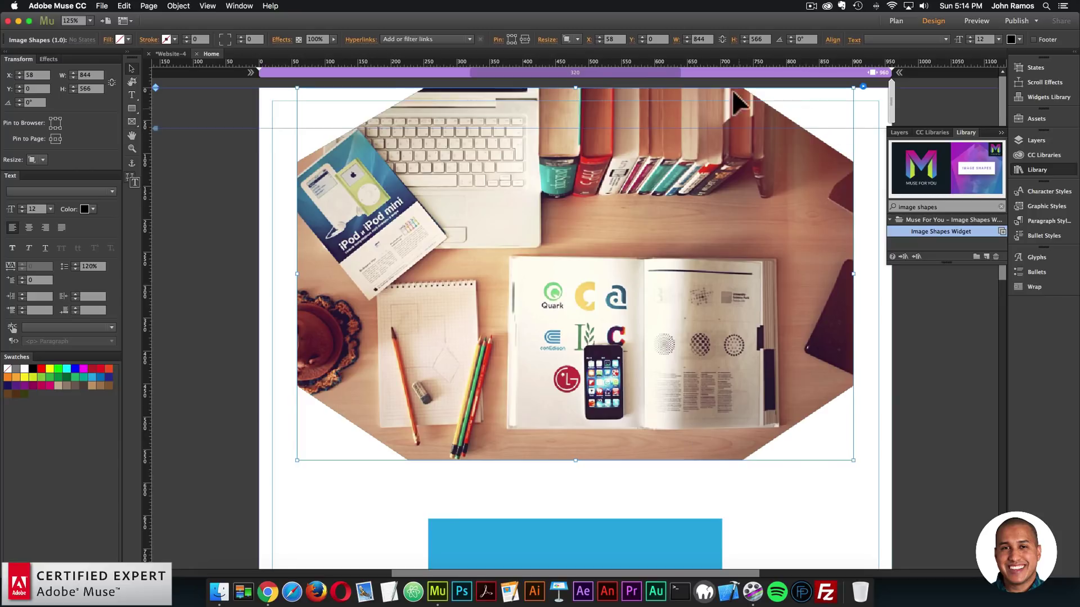
click(863, 86)
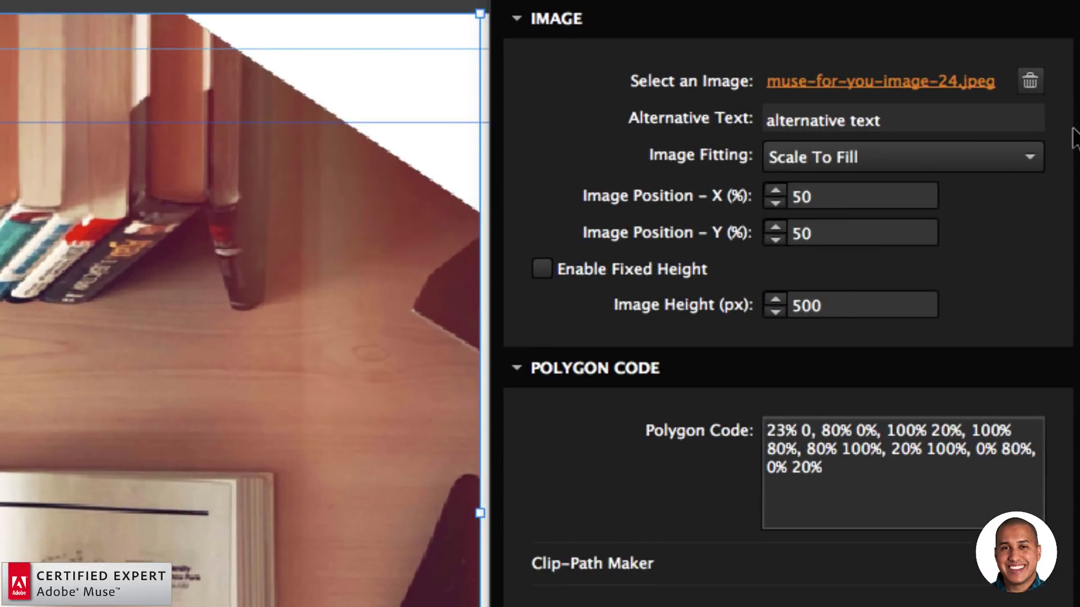
click(851, 157)
click(826, 208)
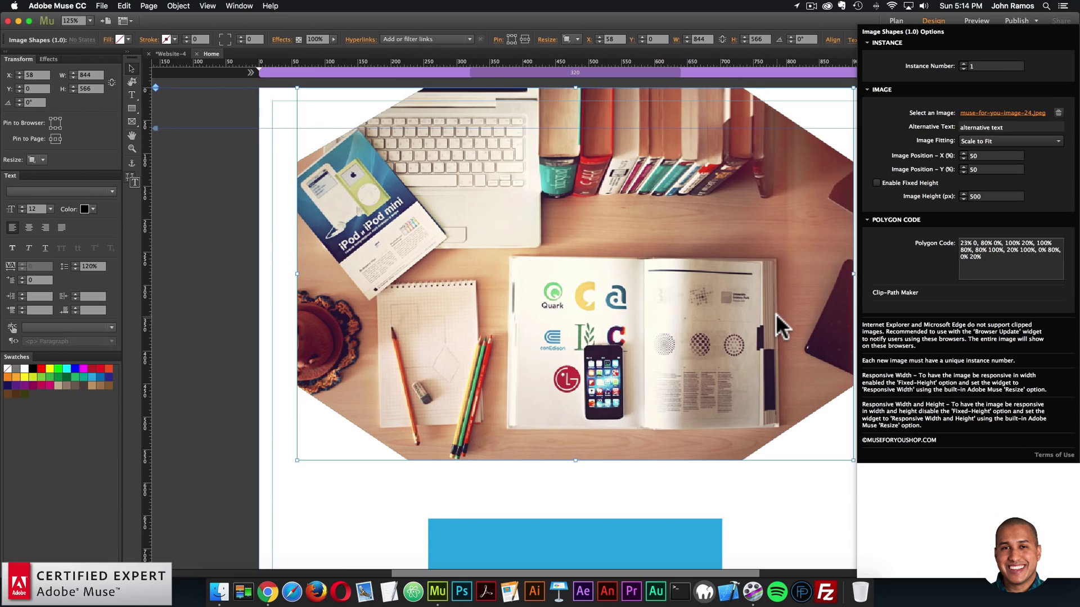
click(1012, 141)
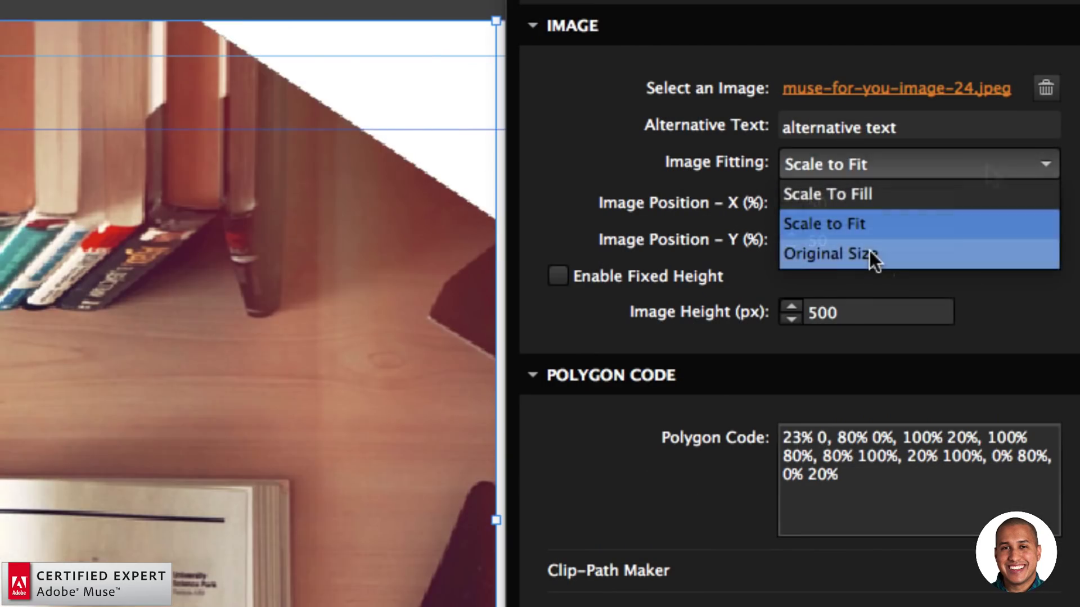
click(992, 173)
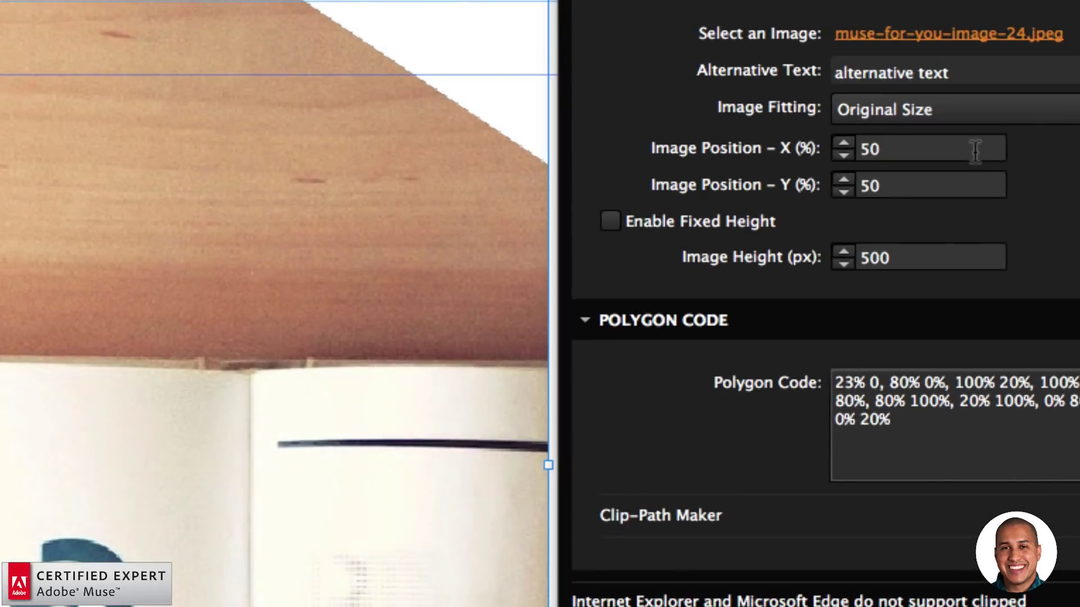
- Set the widget's image position to 80% in X and 40% in Y
click(974, 156)
click(975, 156)
double_click(910, 148)
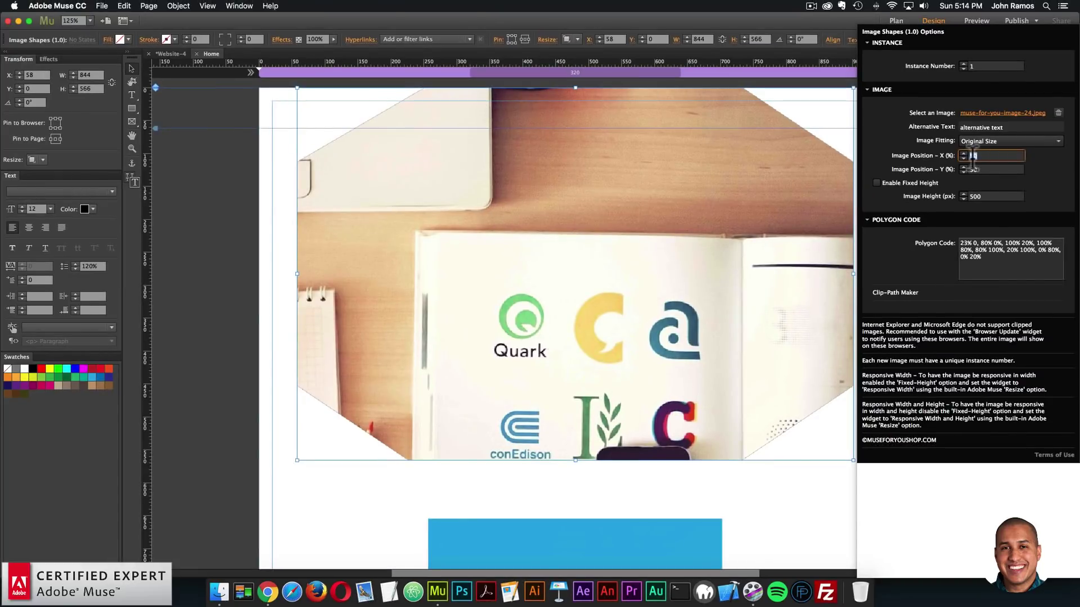
click(994, 156)
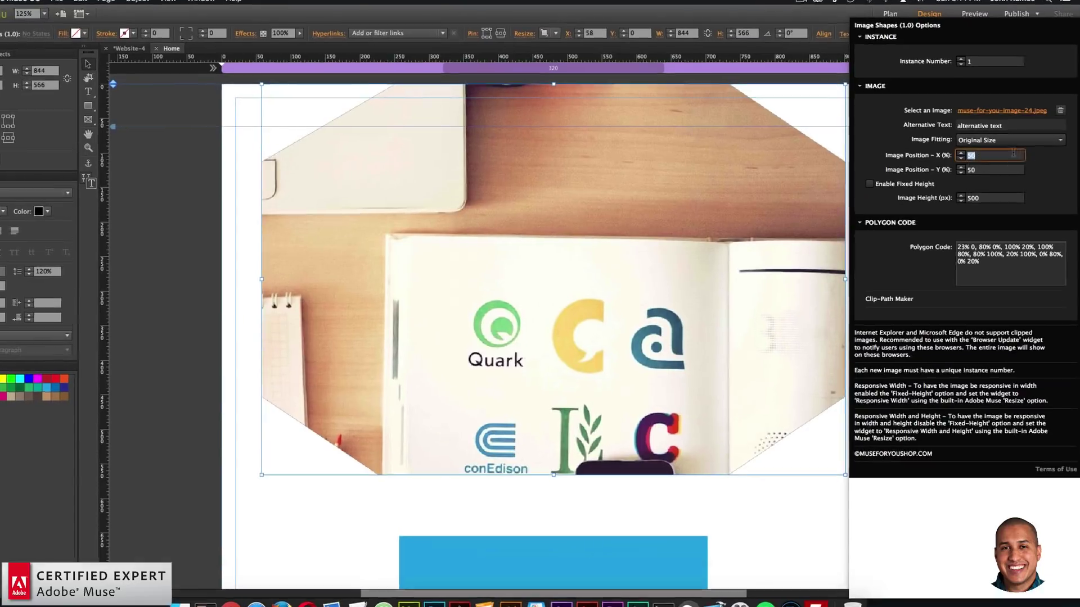
double_click(986, 157)
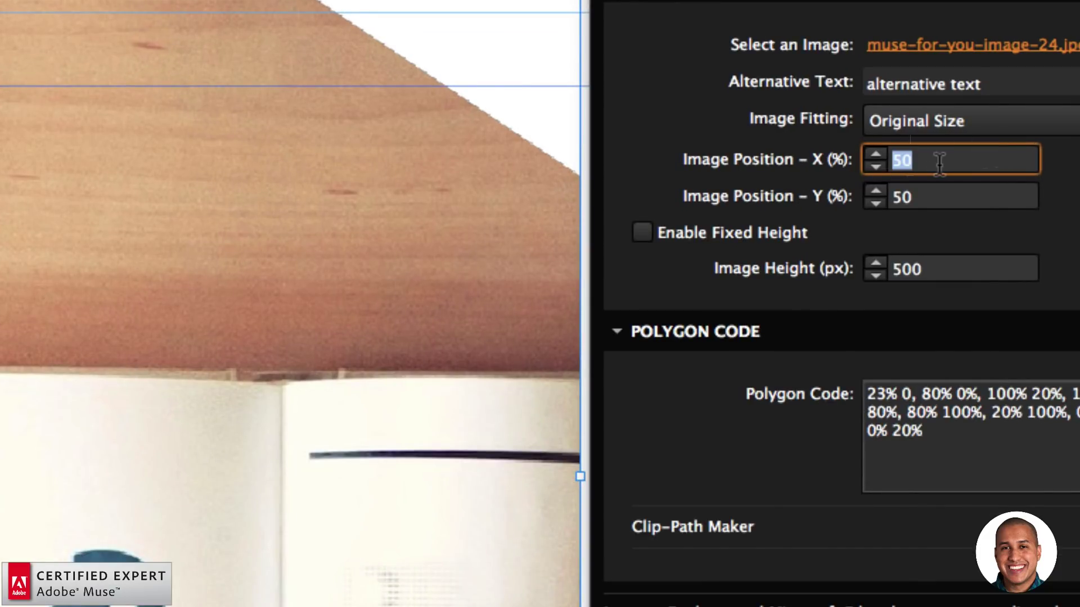
text(80)
key(Return)
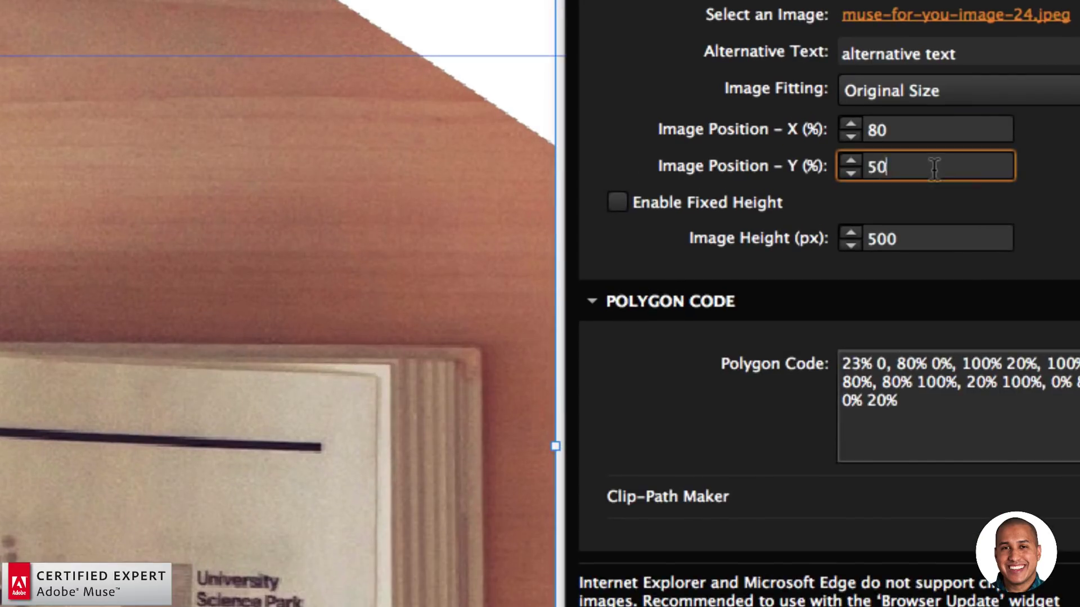
double_click(974, 170)
text(40)
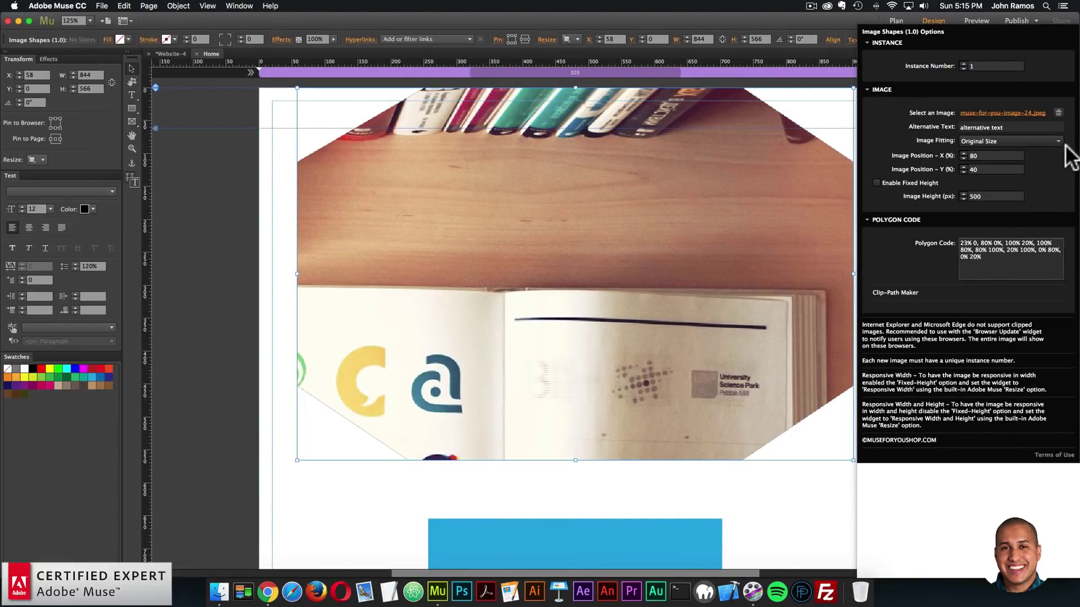
- Replace the image's alternative text with "Image of a desk and books" and close the widget options
click(1012, 142)
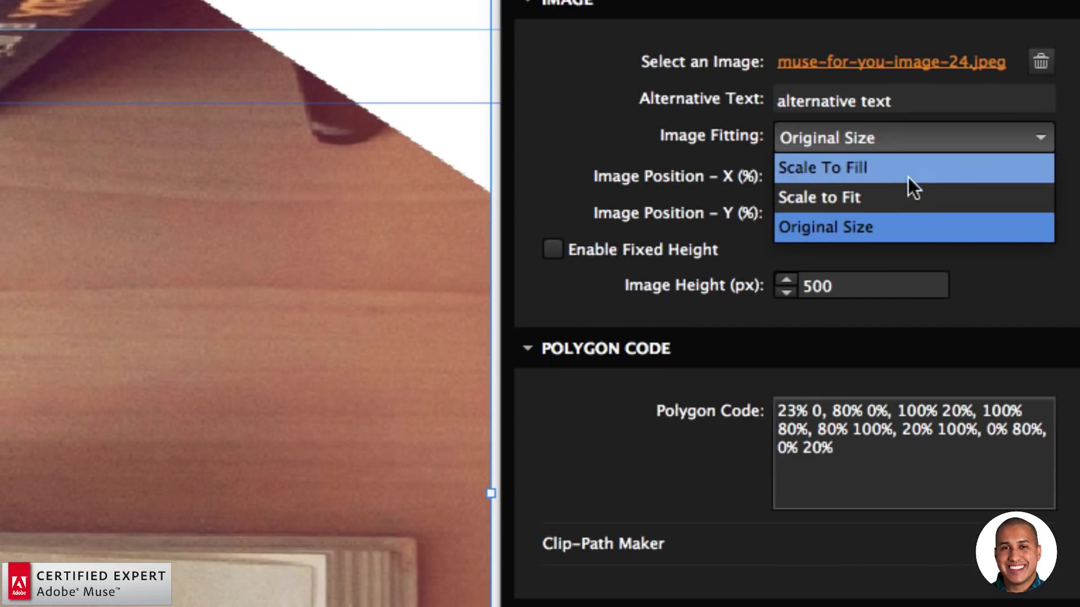
click(651, 197)
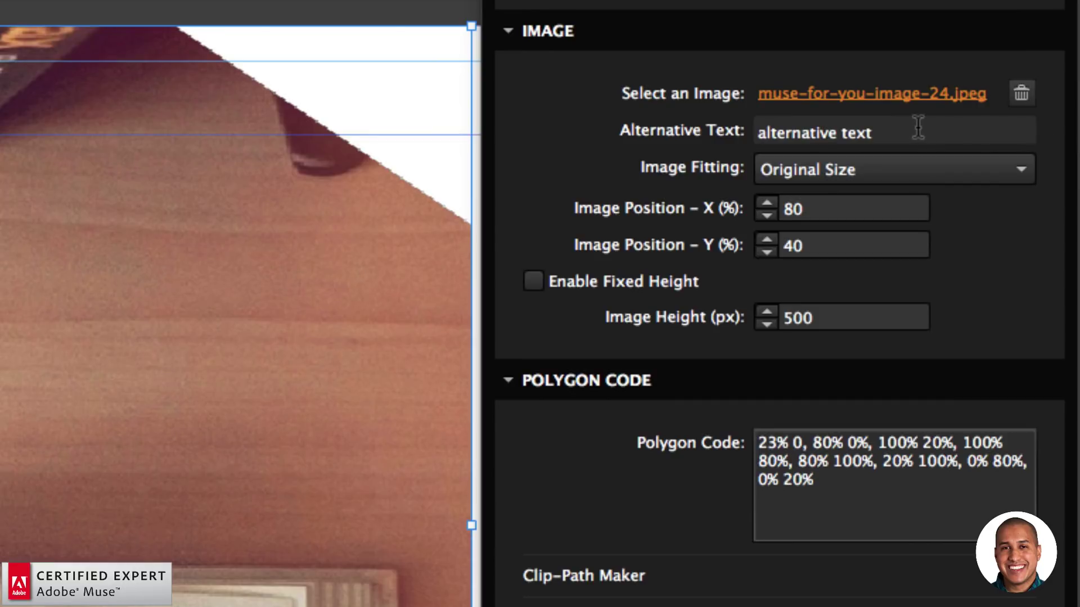
drag(873, 132, 821, 135)
click(903, 133)
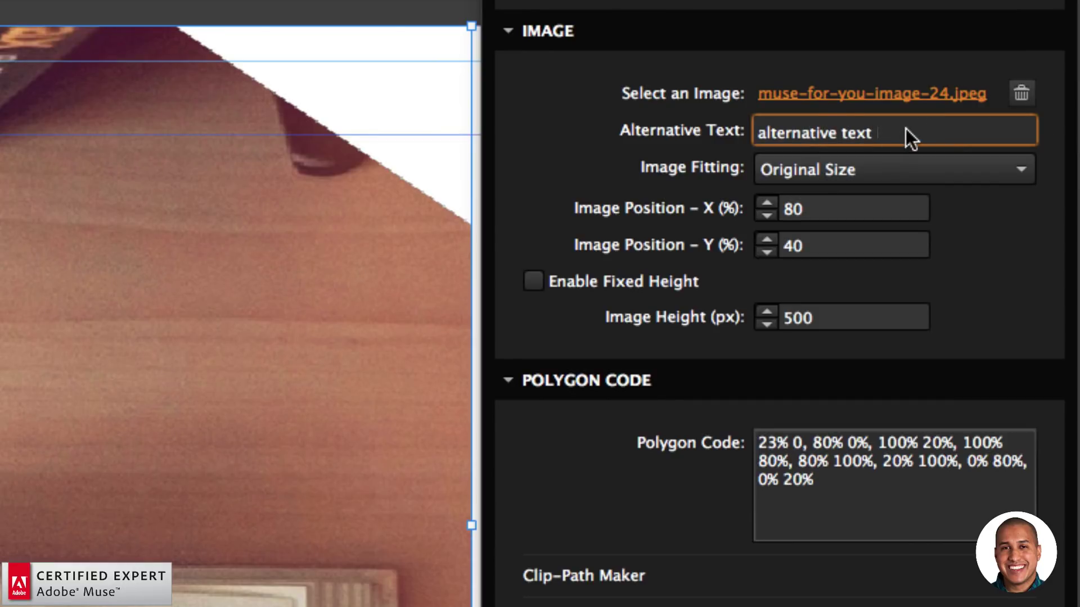
drag(906, 128, 728, 132)
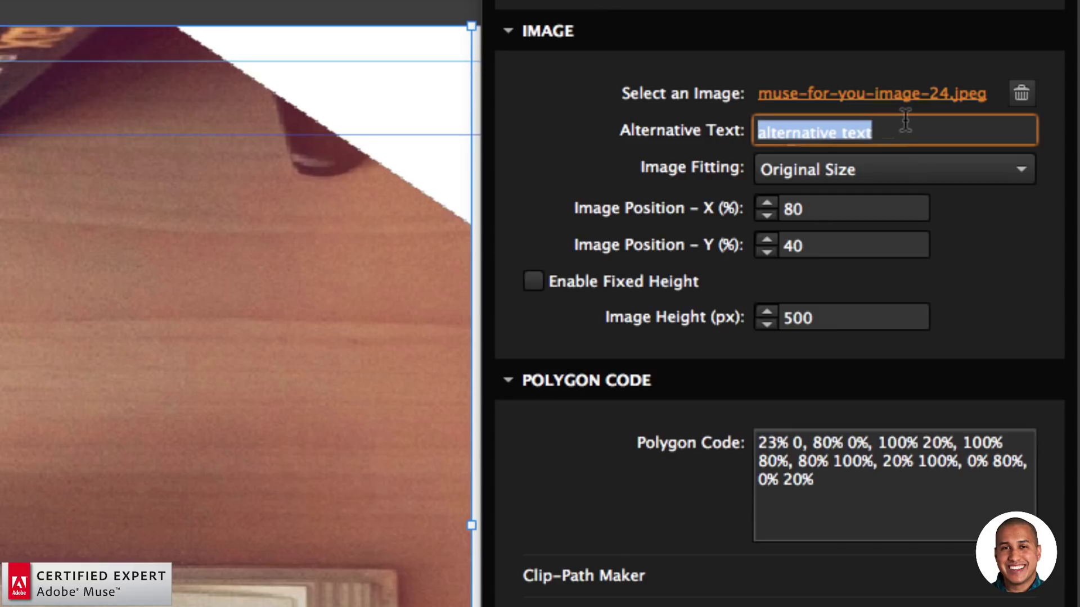
text(Image of a desk and books)
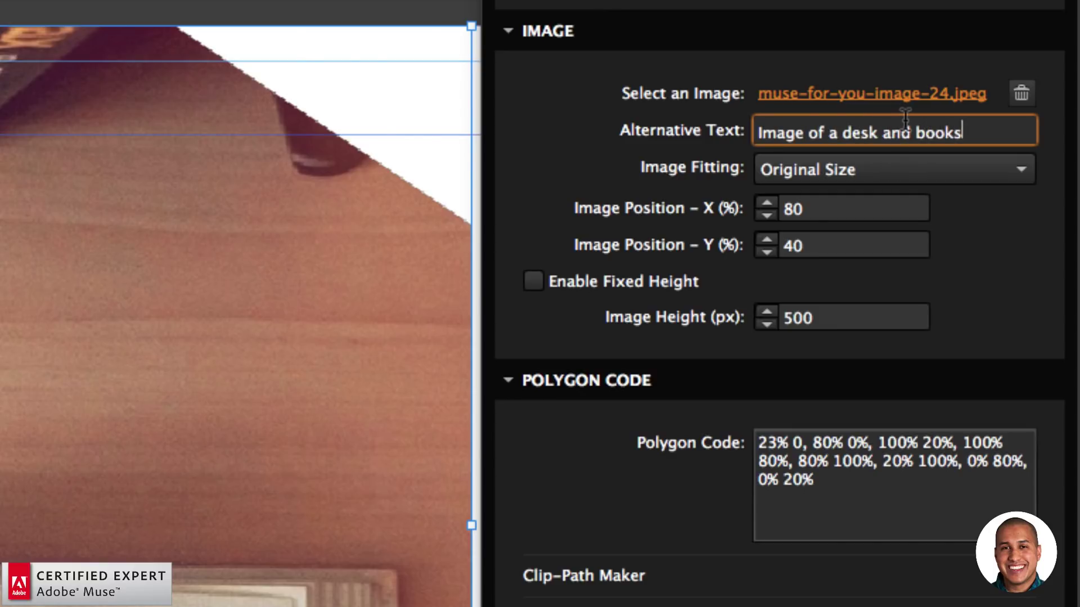
key(Return)
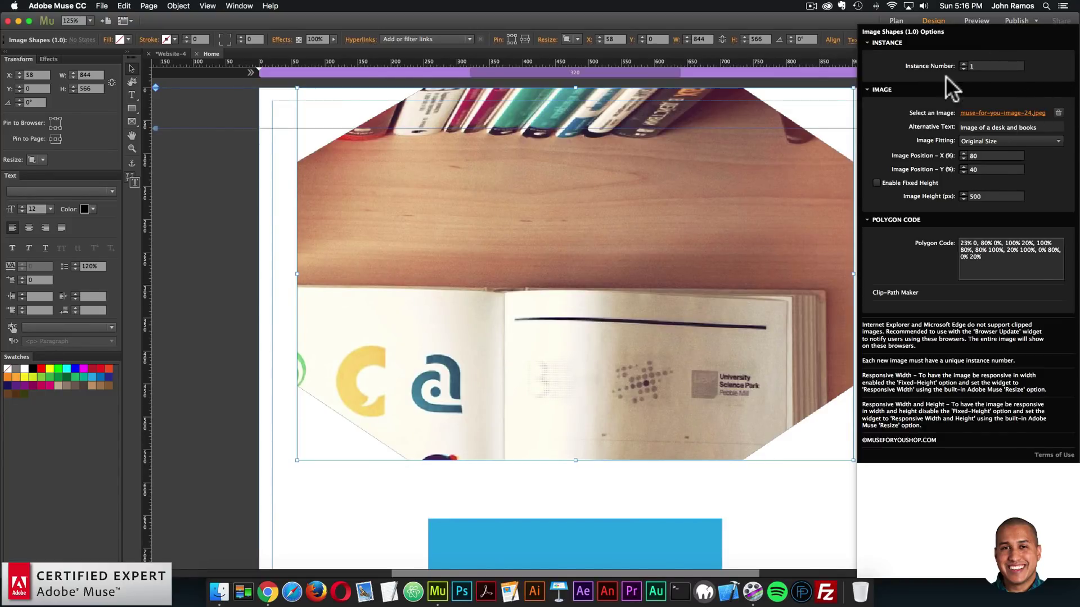
click(653, 169)
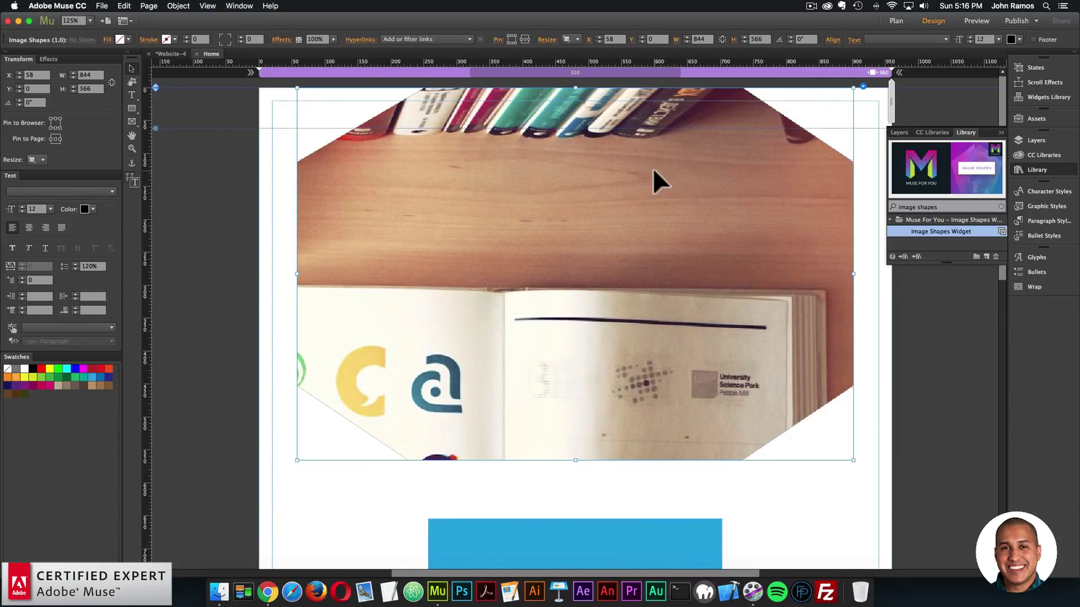
- Delete the blue rectangle below the octagonal desk image
key(super+minus)
key(super+minus)
click(477, 404)
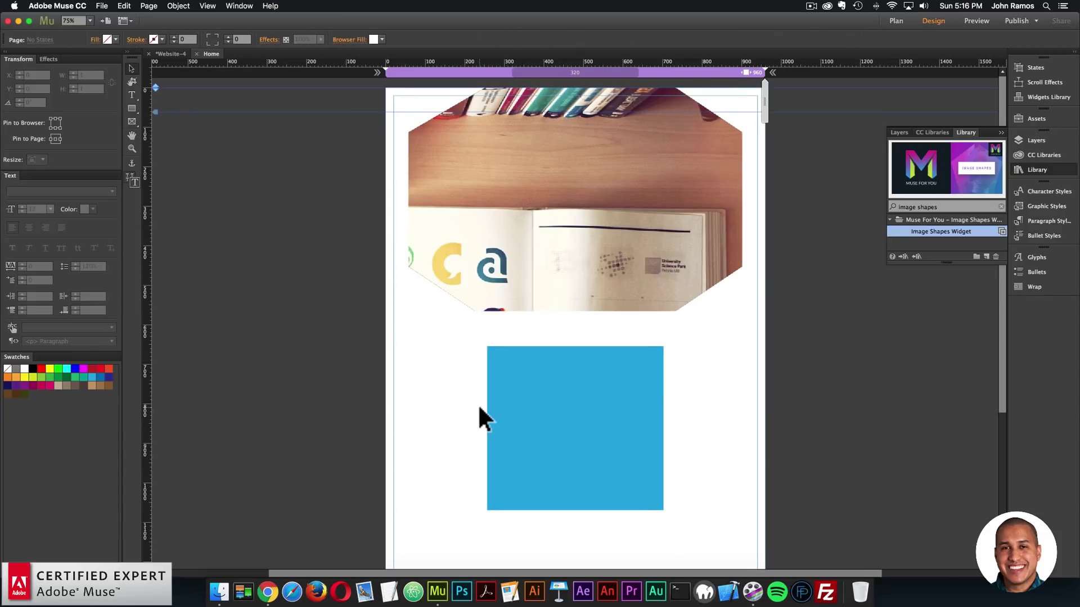
click(516, 400)
key(Delete)
click(572, 173)
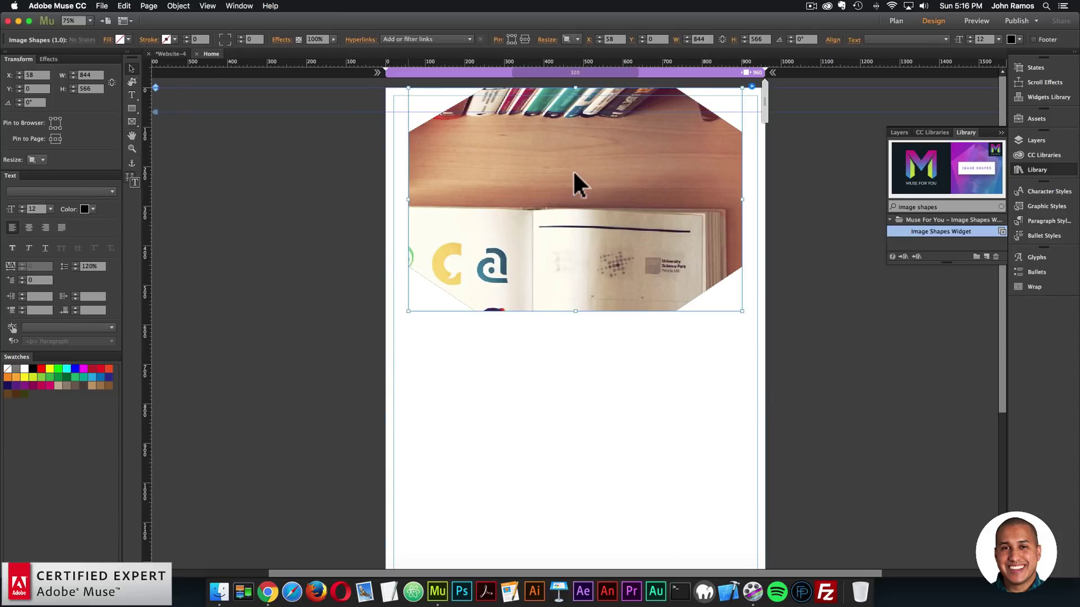
key(super+v)
drag(626, 327, 632, 460)
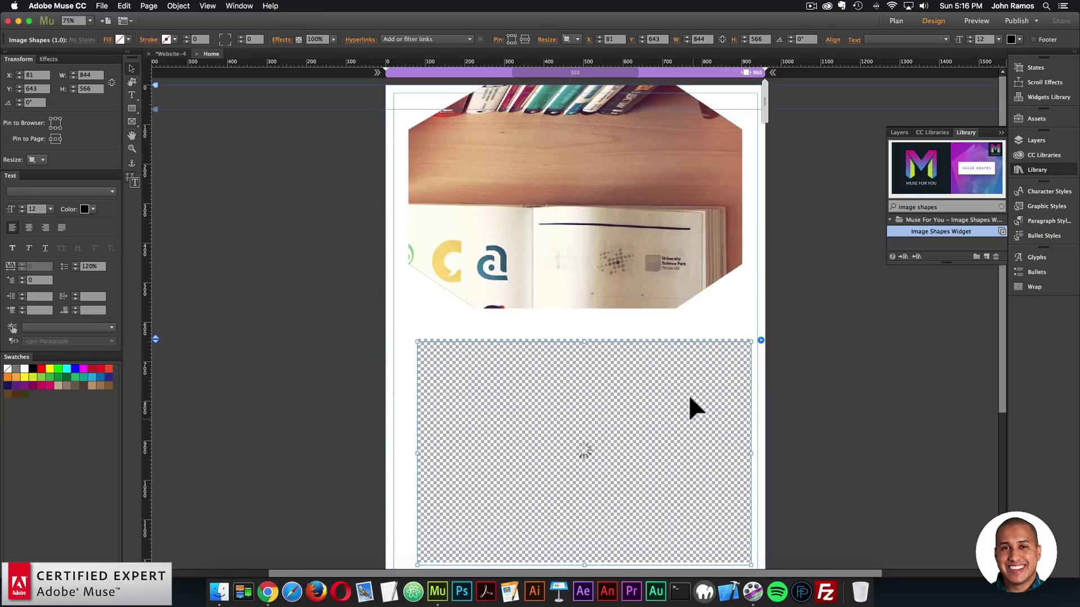
scroll(686, 397, down, 3)
drag(685, 390, 703, 380)
click(758, 241)
click(690, 268)
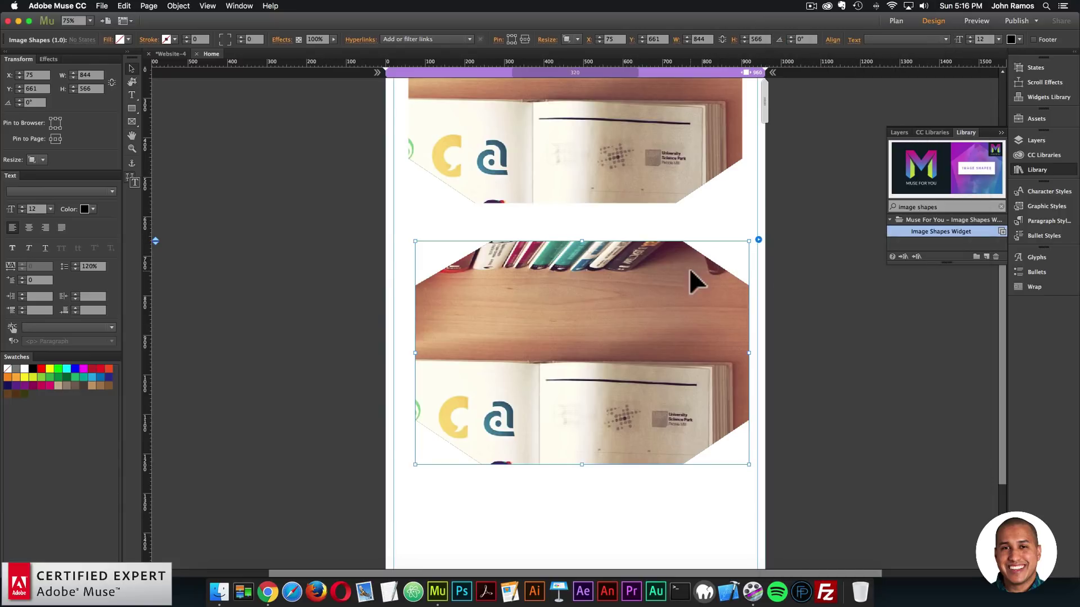
key(Delete)
- Place a new Image Shapes widget below the octagonal image at X 330, Y 726 and assign it muse-for-you-image-22.jpeg
drag(927, 228, 518, 273)
click(569, 330)
click(639, 257)
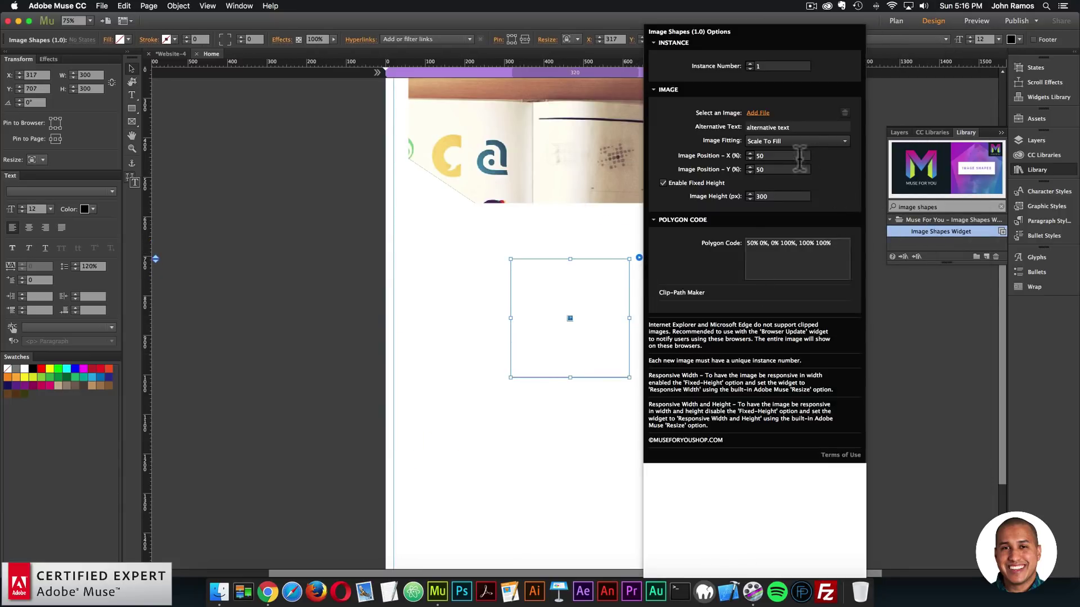
click(759, 118)
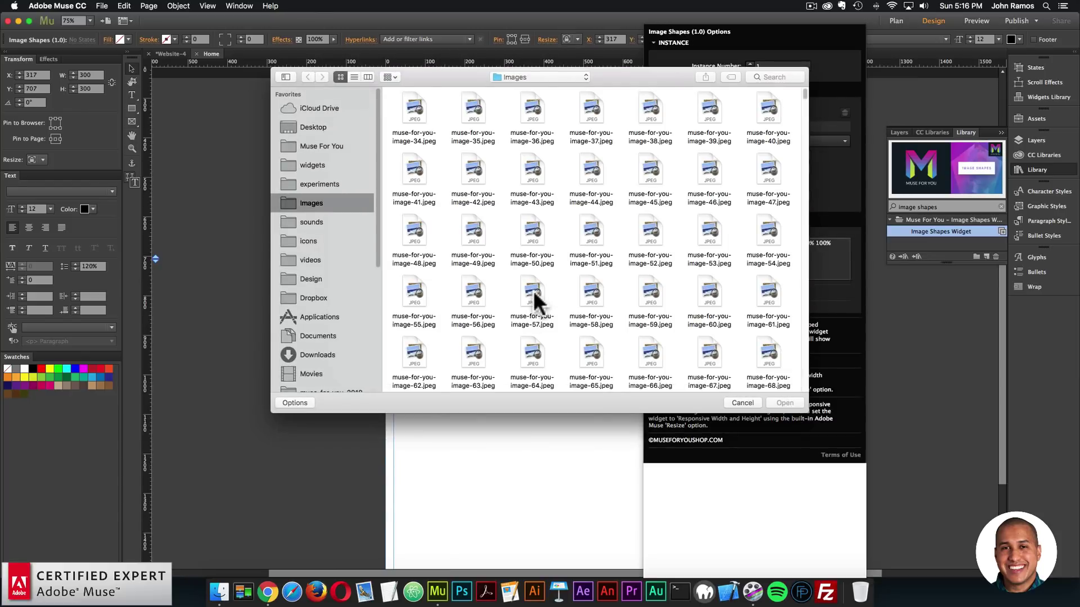
double_click(533, 290)
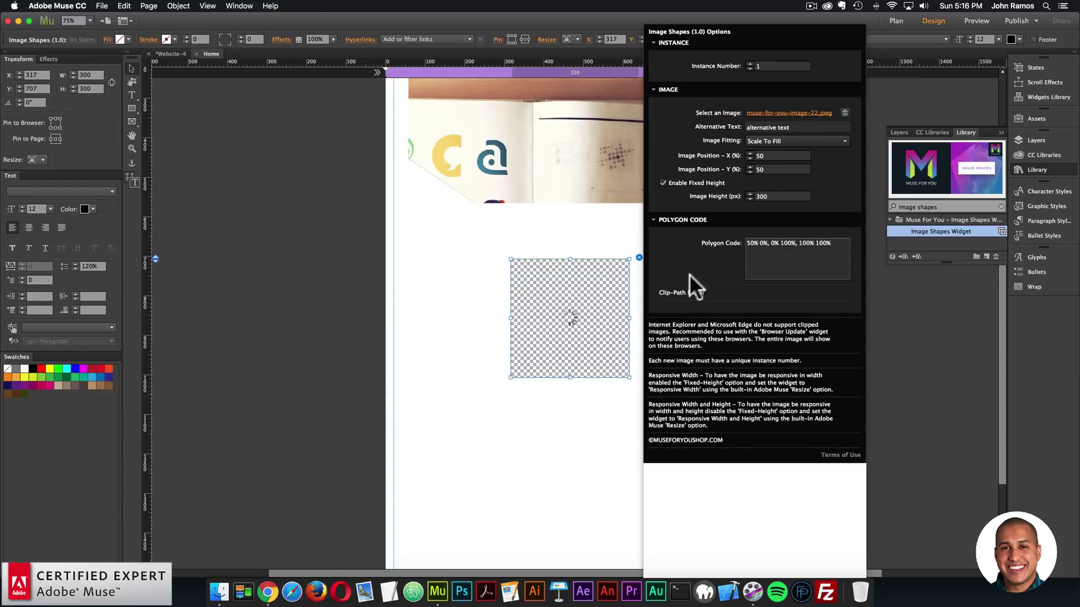
click(579, 333)
drag(578, 333, 583, 342)
click(598, 242)
- Check the new triangle widget's instance number, preview the page in the browser and widen the preview to compare both shapes
click(103, 6)
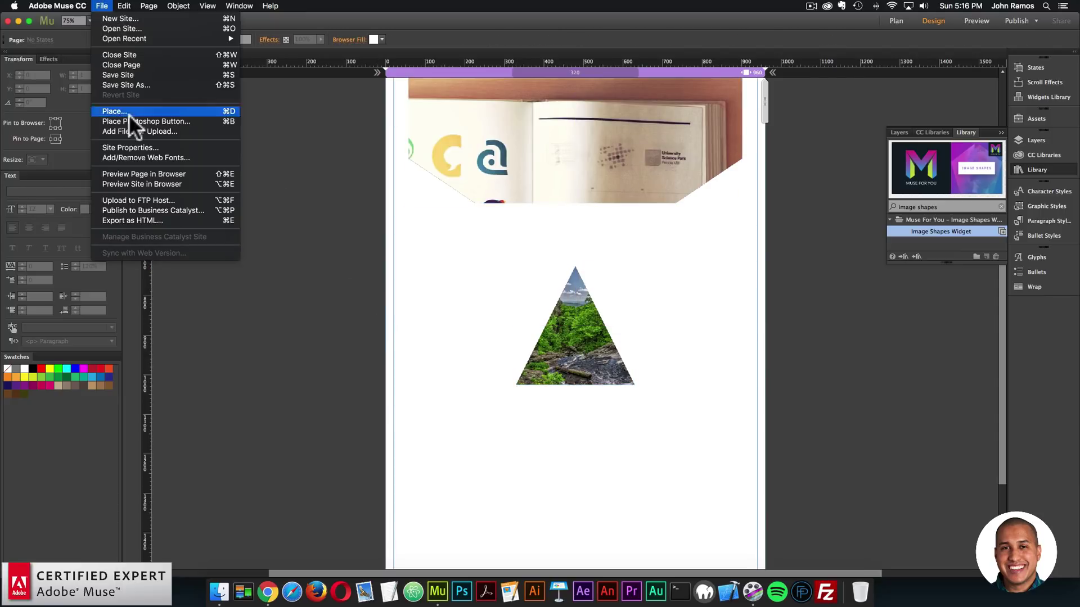
click(622, 281)
click(644, 265)
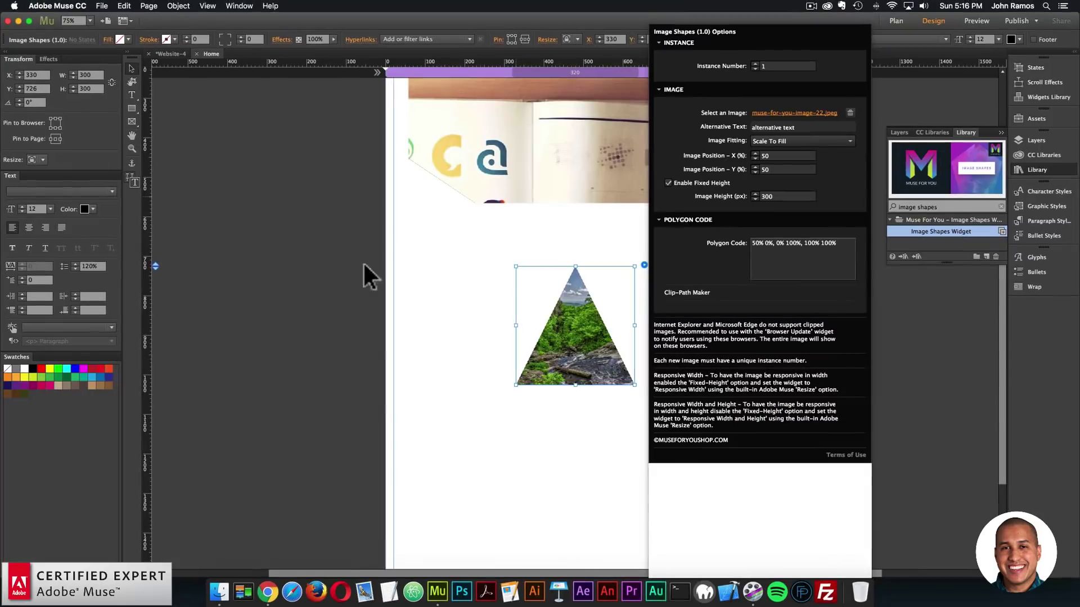
click(362, 276)
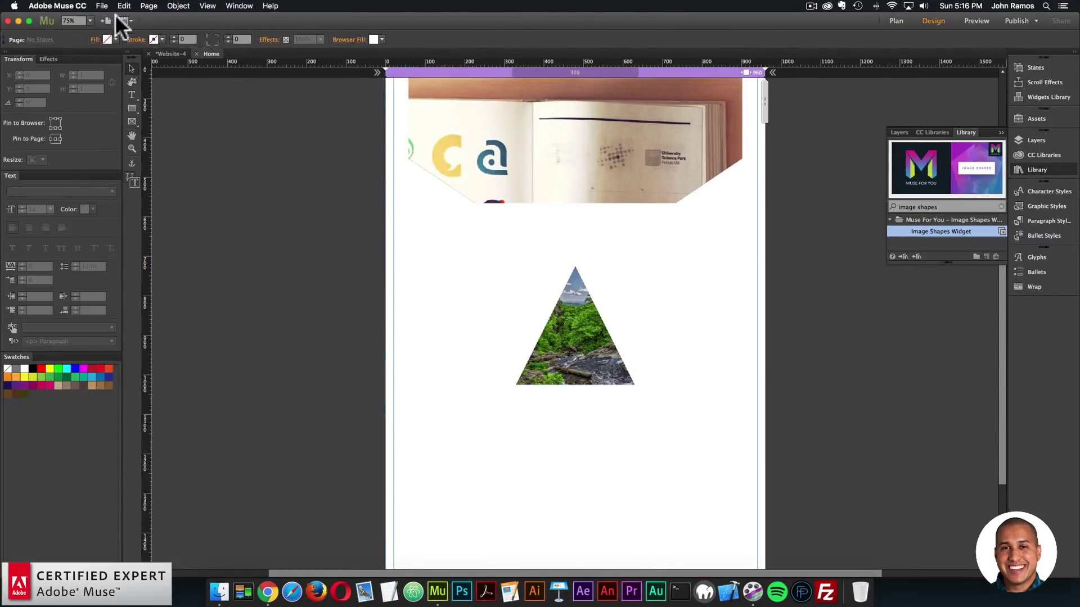
click(102, 6)
click(131, 174)
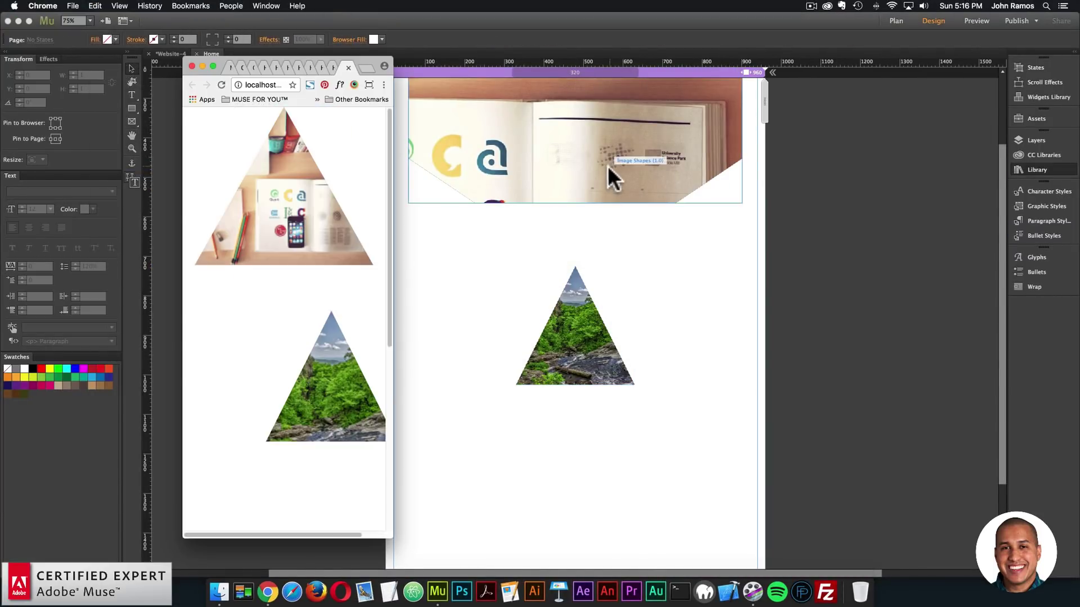
drag(409, 323, 459, 332)
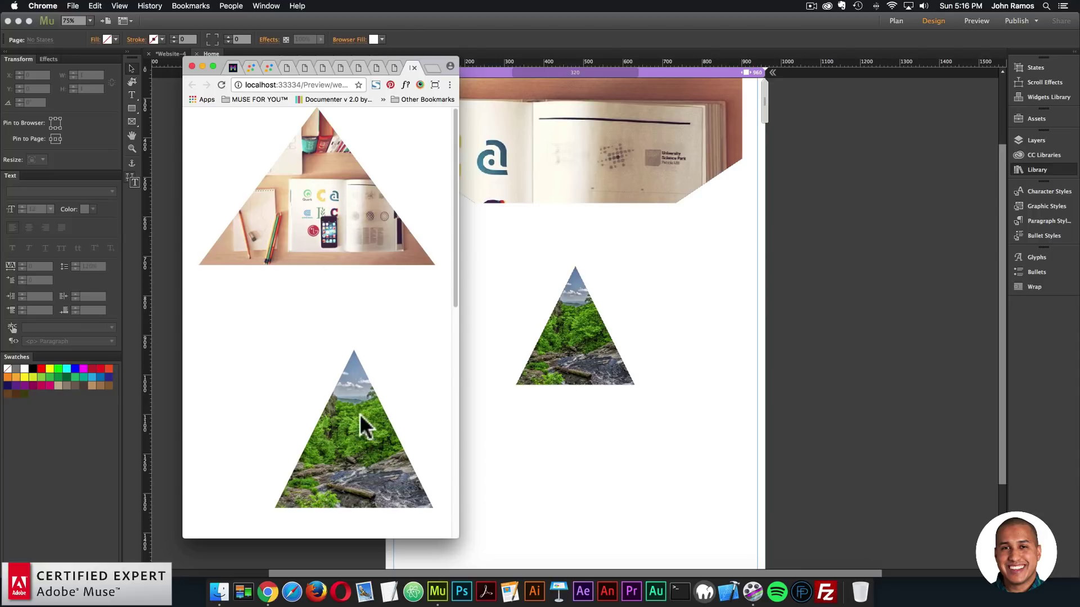
- Set the triangle widget's instance number to 2 and close its options
click(543, 353)
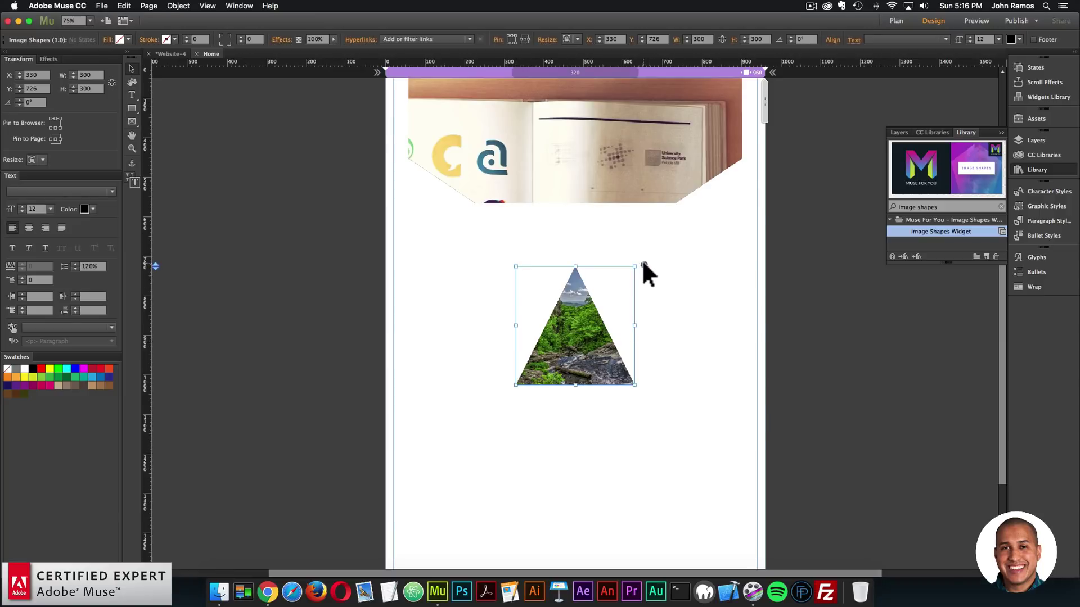
click(644, 265)
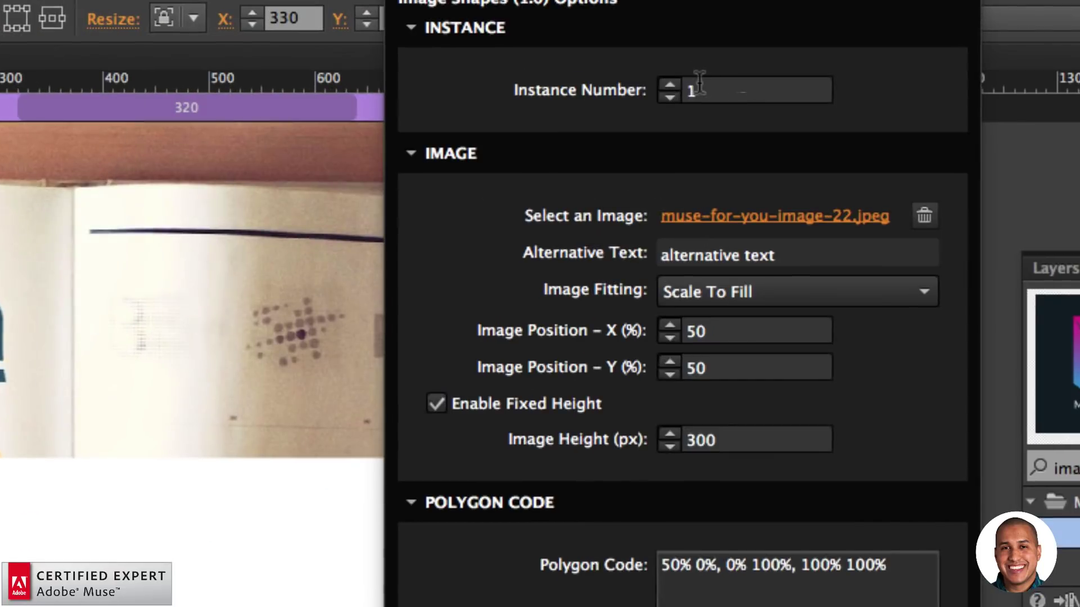
click(755, 64)
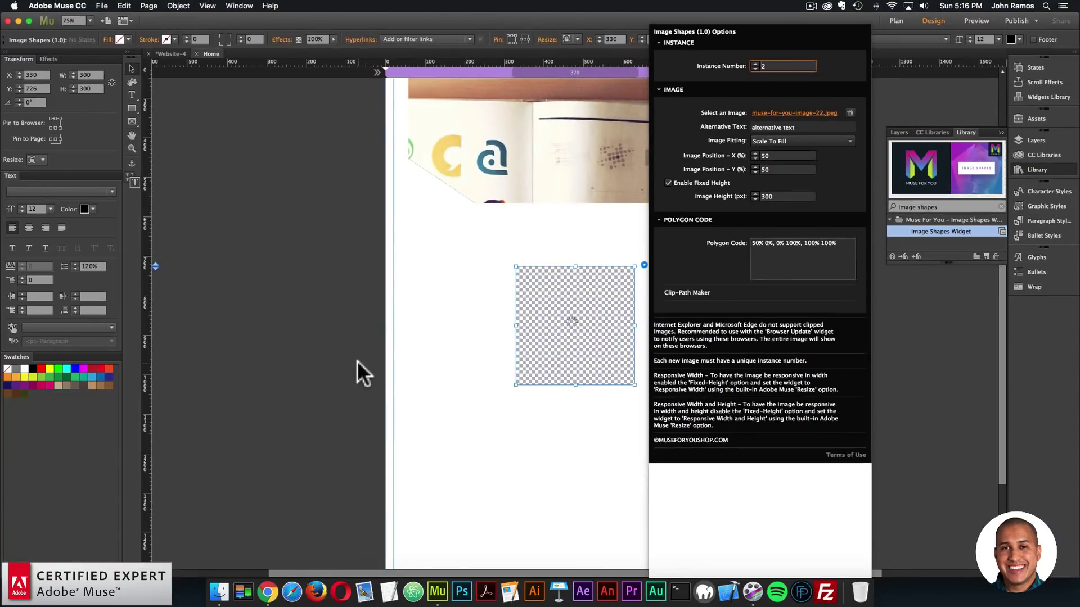
click(357, 361)
- Preview the page in the browser again and narrow the preview window to check both shapes
click(102, 5)
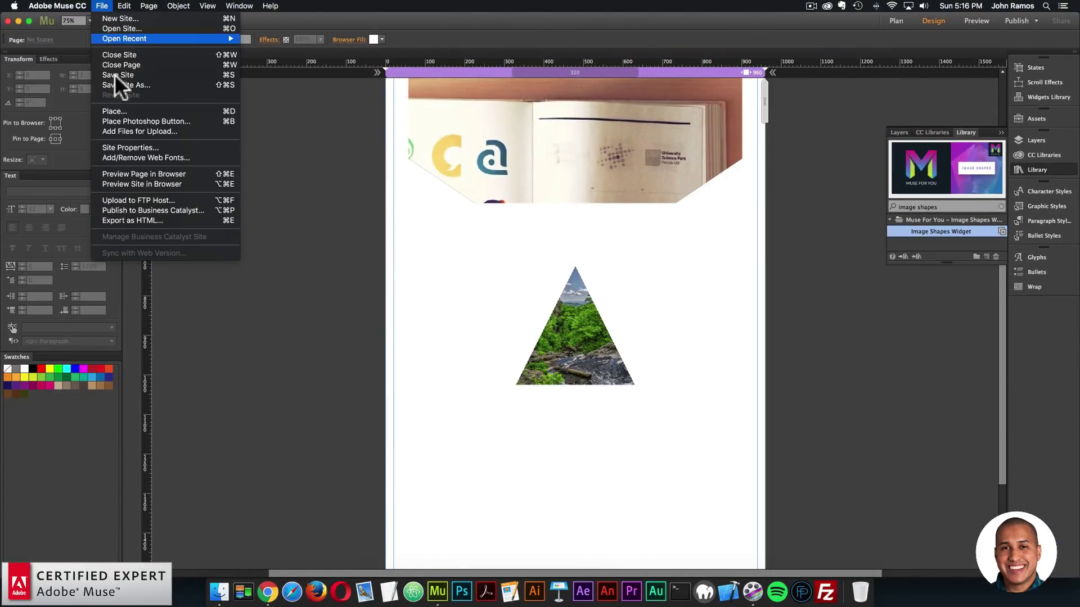
click(119, 174)
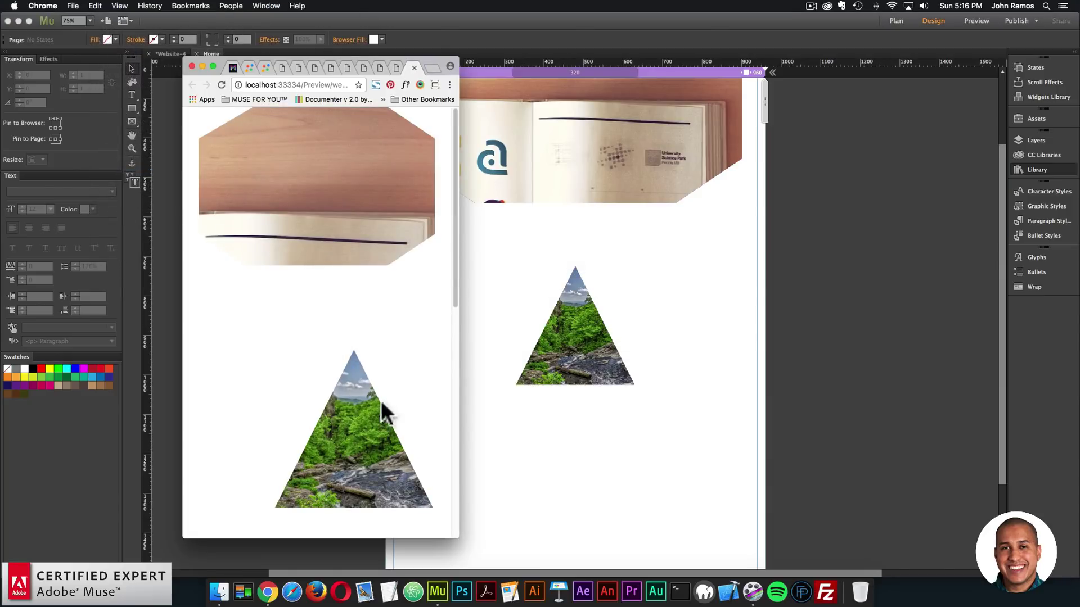
drag(458, 321, 415, 338)
- Set the image fitting of the octagonal desk image's widget to Scale To Fill and close its options
click(667, 281)
click(714, 158)
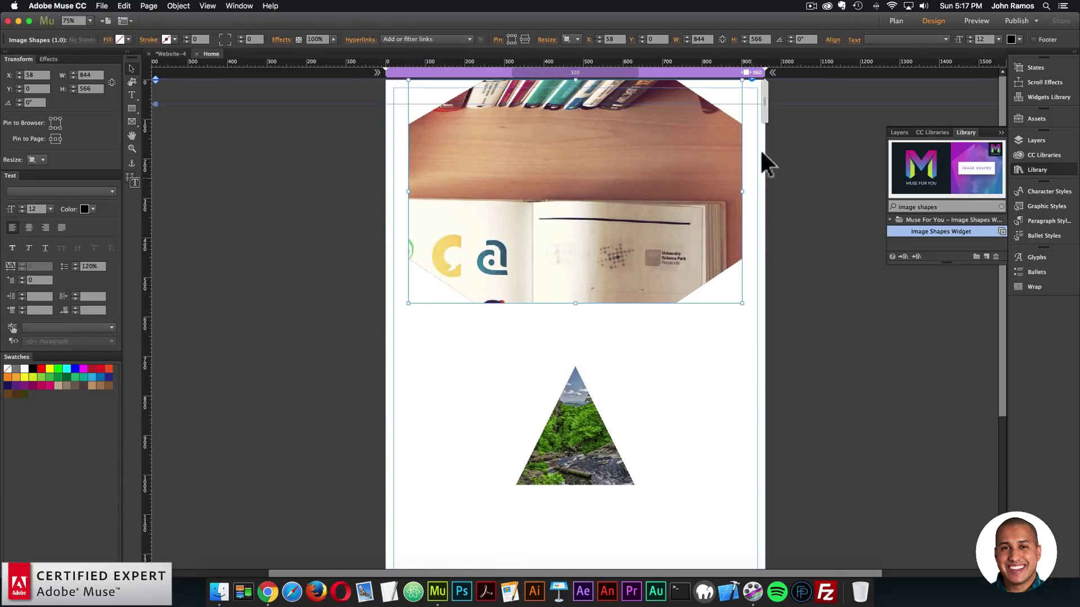
click(750, 78)
click(886, 141)
click(888, 147)
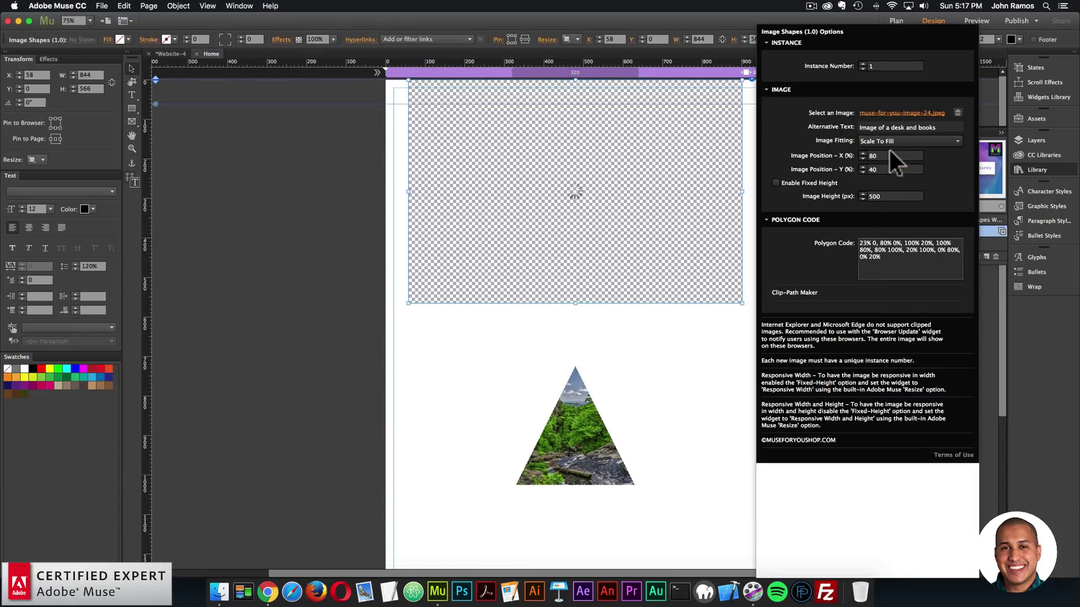
click(693, 393)
- Duplicate the triangle widget, place the copy below it at X 330, Y 1116, and set the copy's instance number to 3
click(606, 438)
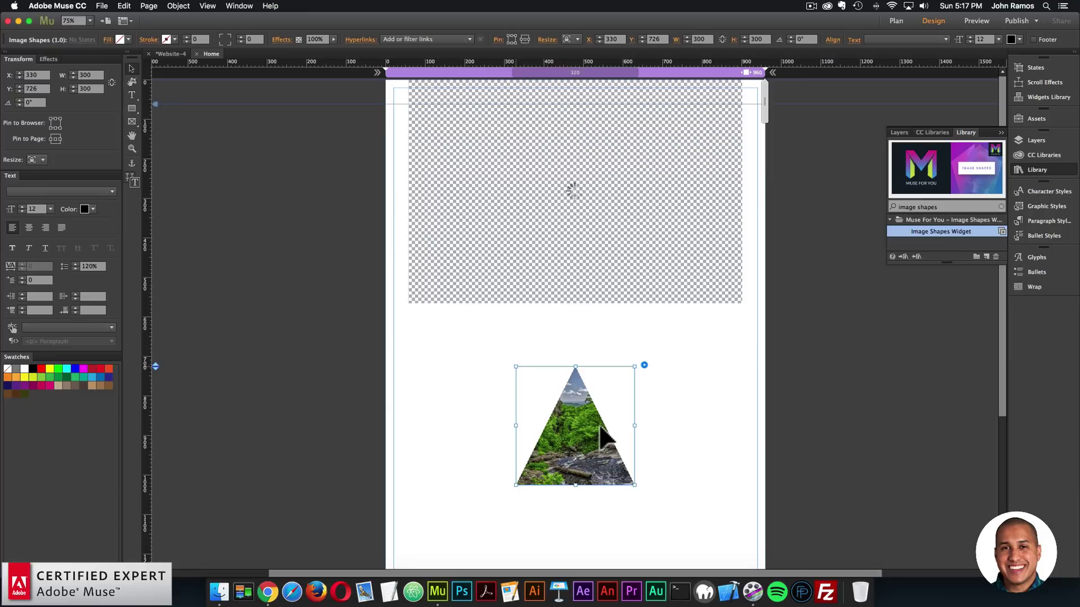
key(super+v)
scroll(652, 337, down, 5)
drag(644, 279, 602, 373)
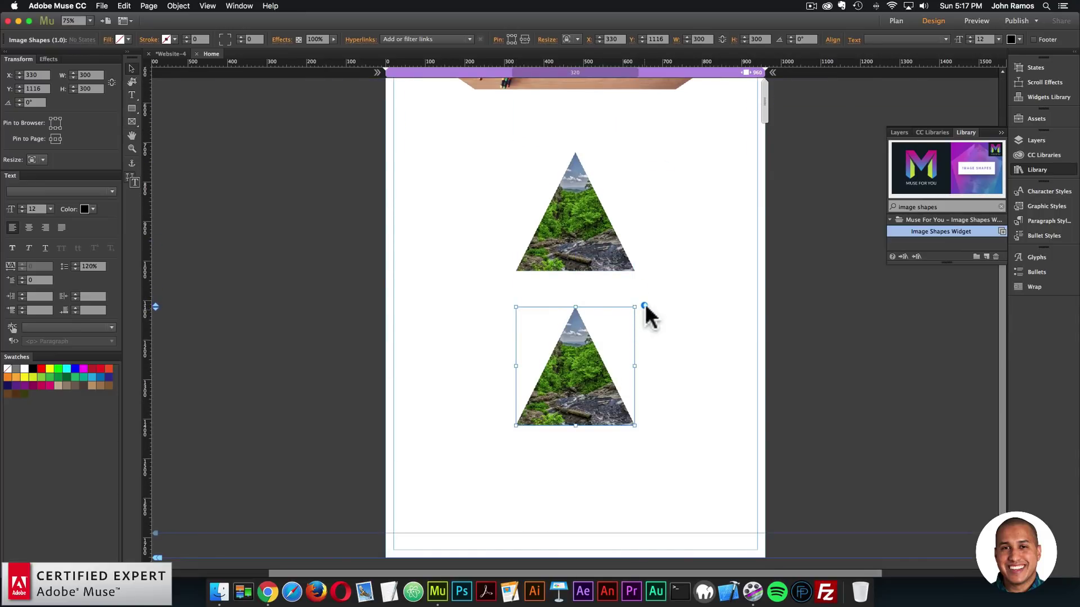
click(644, 304)
click(556, 367)
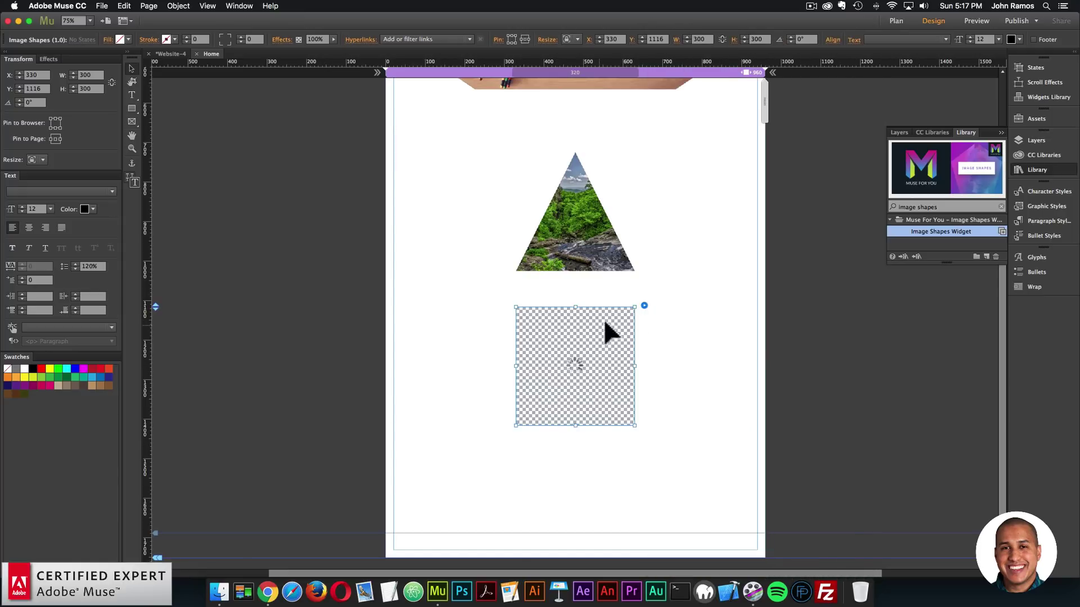
- Open the Clip-Path Maker from the copied triangle's widget options, choose the Star shape and copy its -webkit polygon coordinates
click(644, 305)
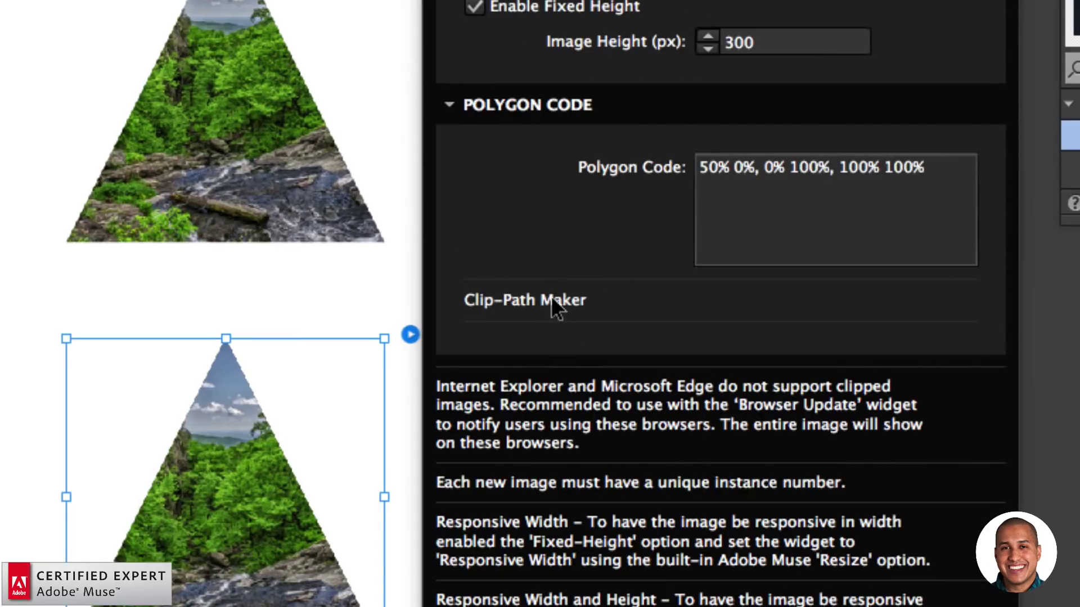
click(552, 300)
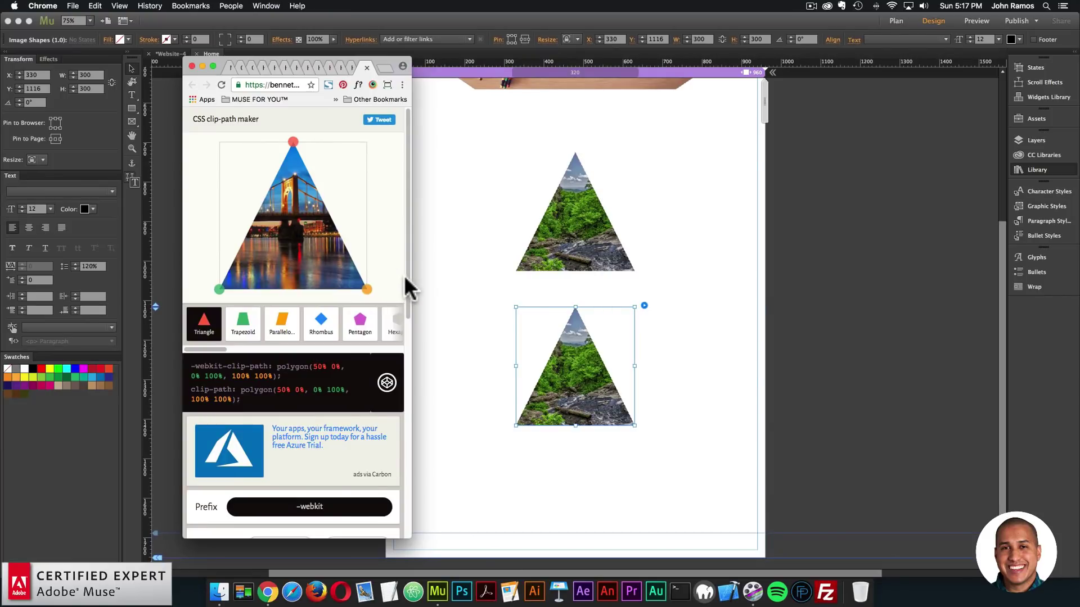
drag(411, 284, 884, 284)
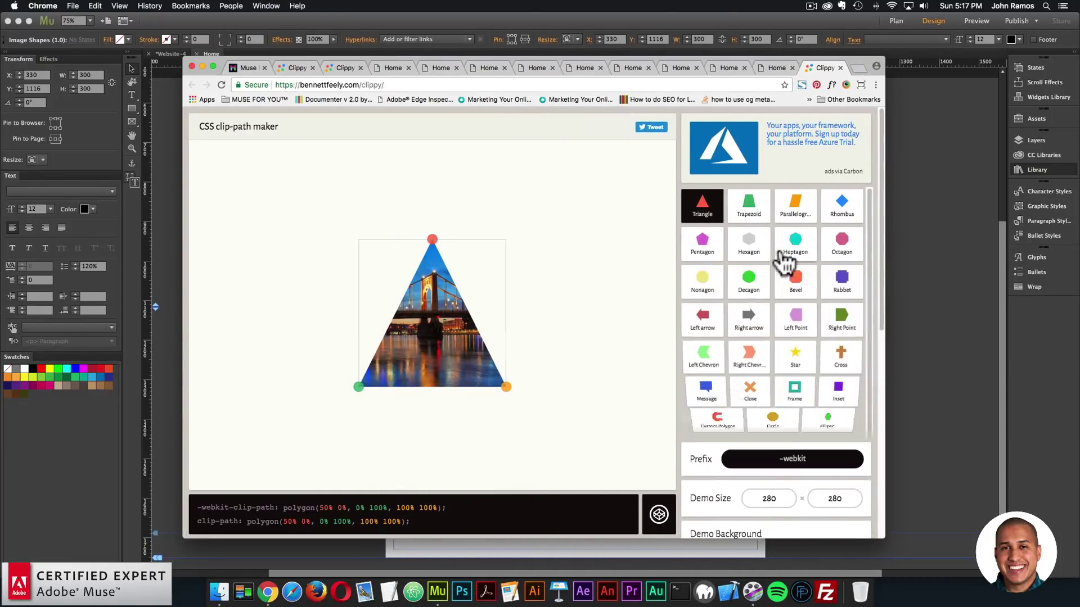
click(803, 367)
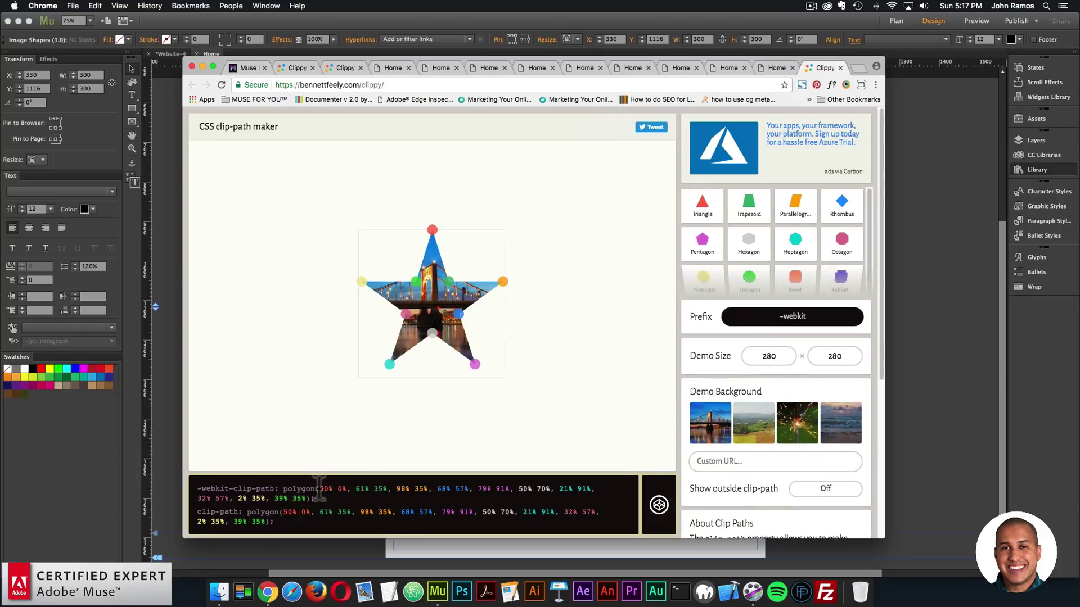
drag(319, 488, 304, 499)
key(super+c)
- Back in Adobe Muse, replace the copied triangle widget's polygon code with the copied star coordinates
click(935, 280)
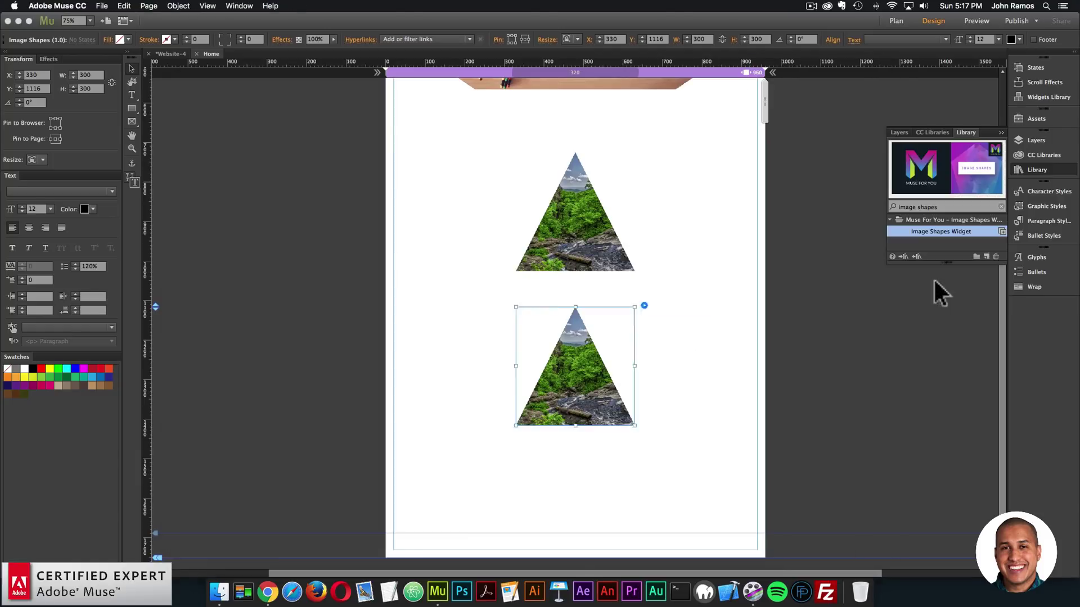
click(644, 305)
click(811, 236)
key(super+a)
key(super+v)
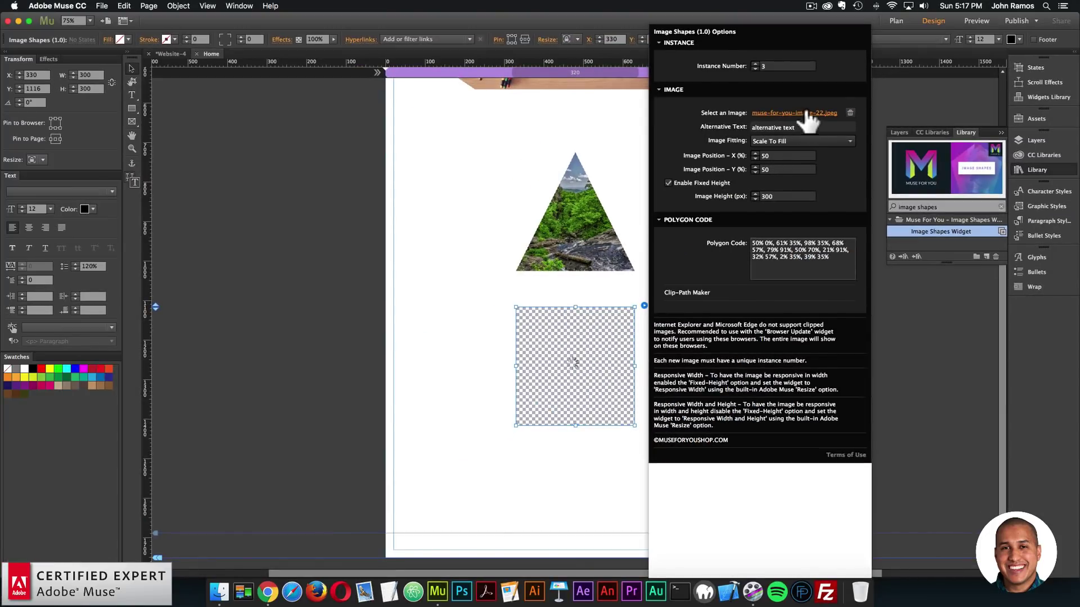
- Replace the star widget's image with muse-for-you-image-58.jpeg and close the widget options
click(805, 112)
scroll(742, 363, down, 1)
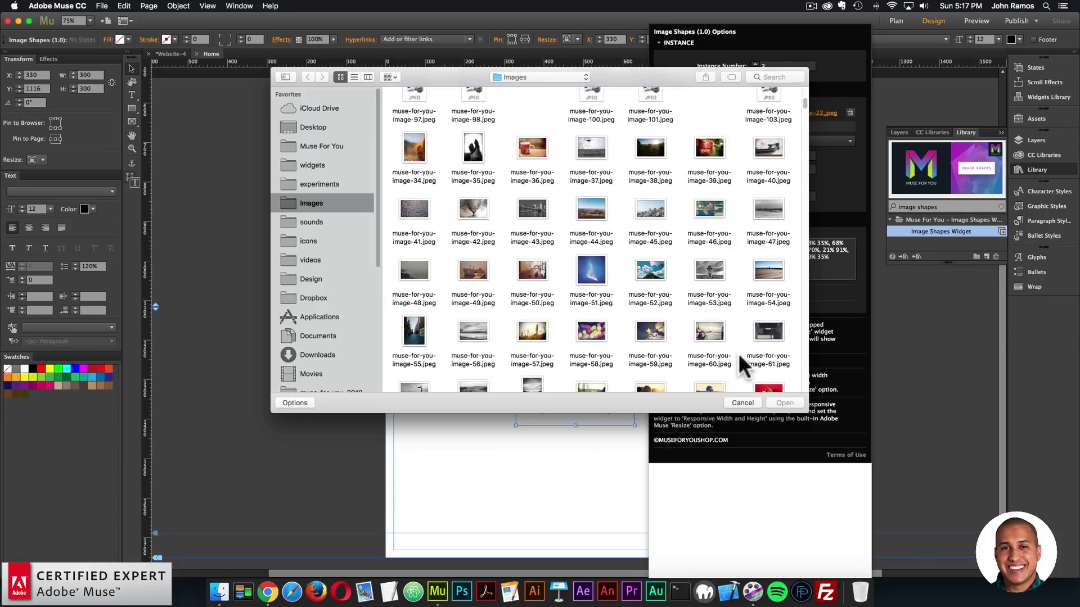
scroll(739, 356, down, 2)
double_click(595, 279)
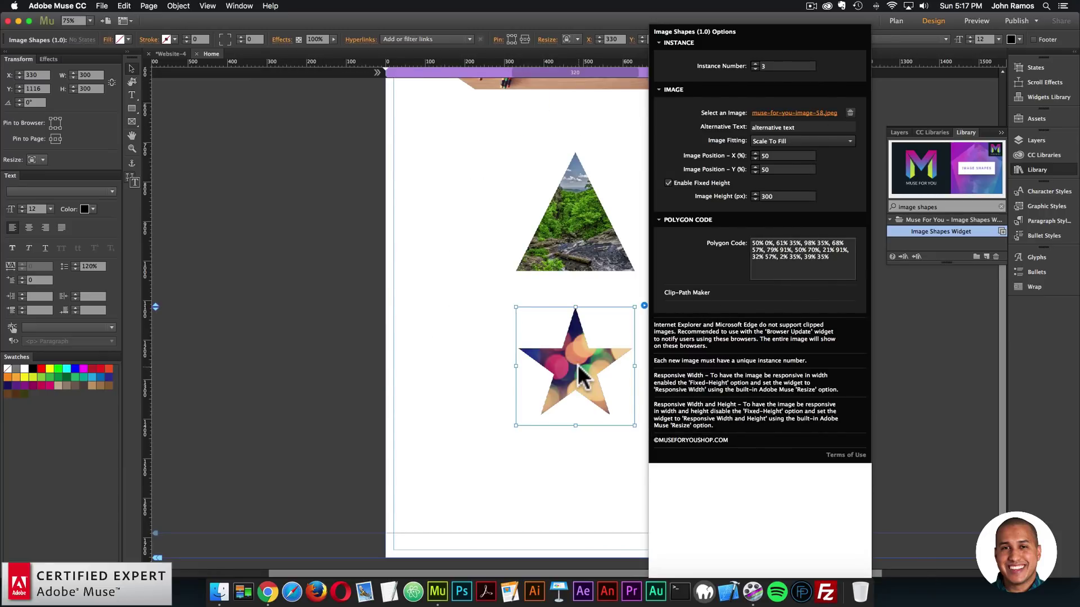
key(Escape)
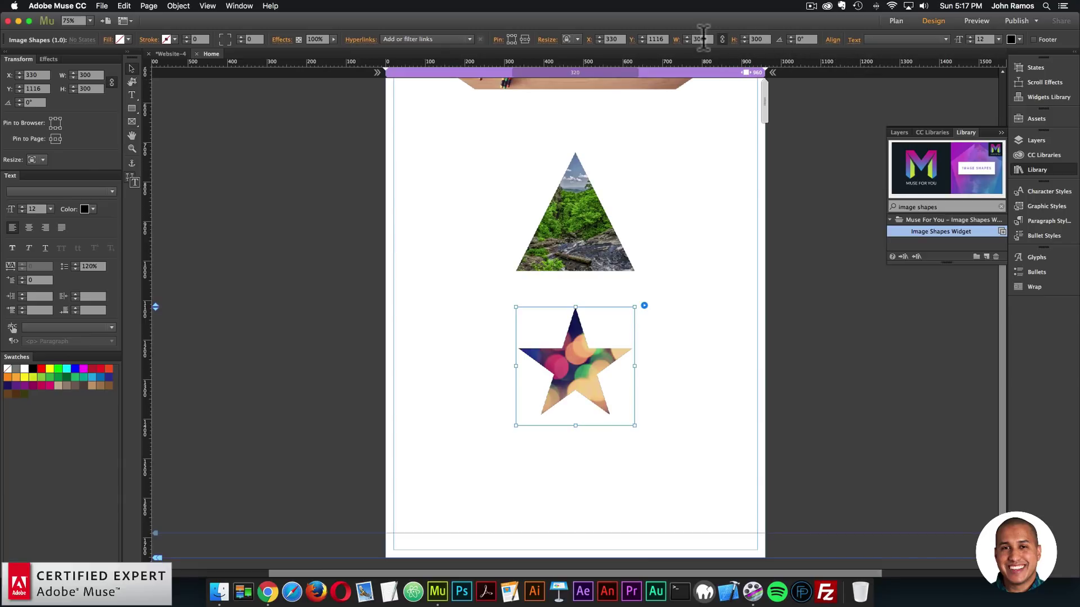
- Set the star widget's width to 500 with proportions constrained, and set its fixed image height to 500 px
click(703, 38)
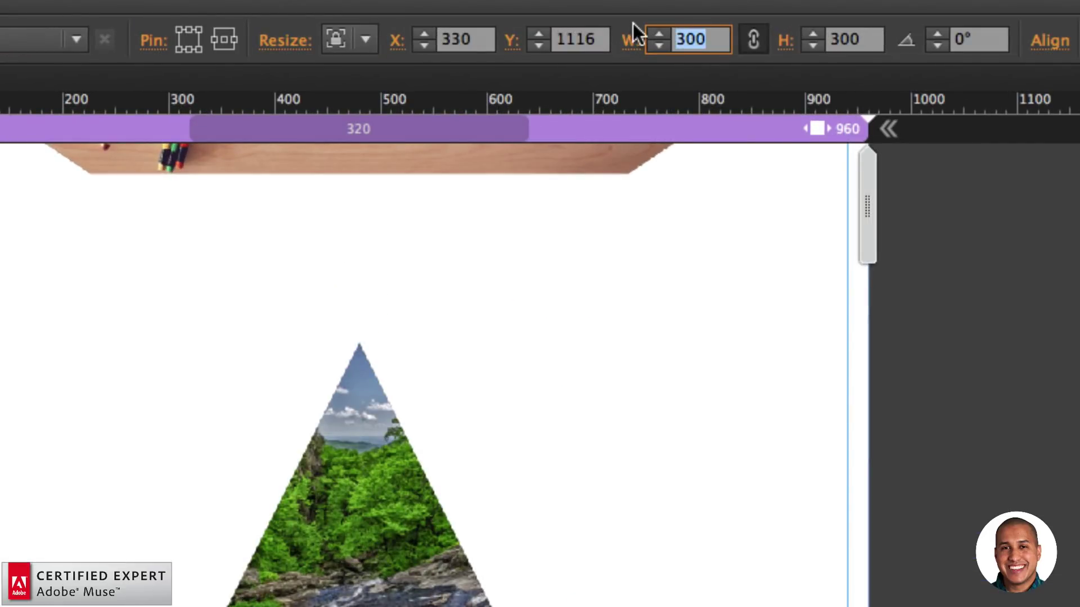
text(500)
key(Return)
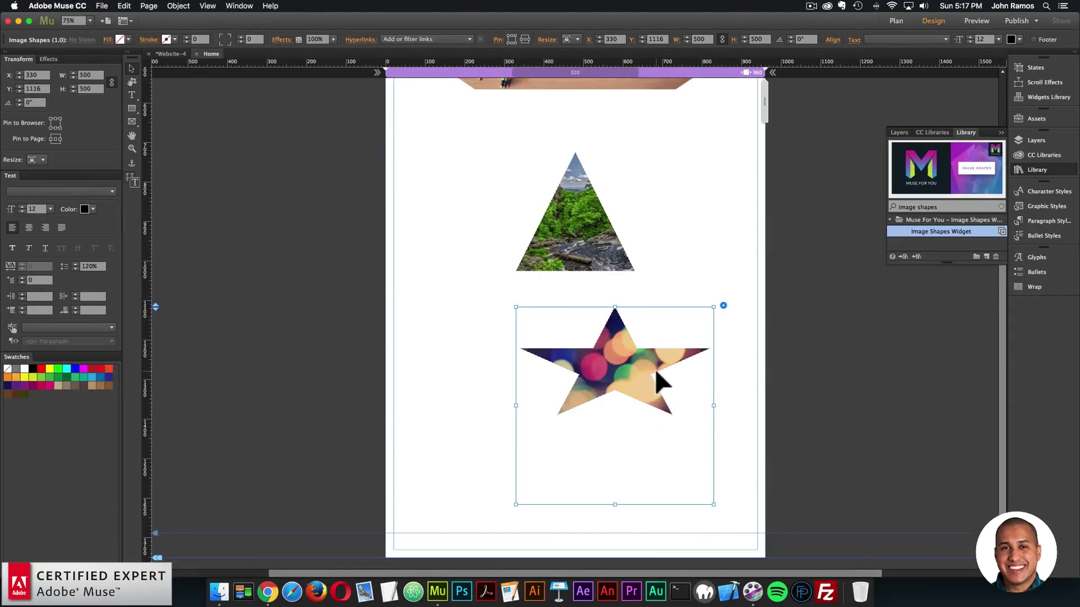
click(697, 305)
click(807, 192)
text(500)
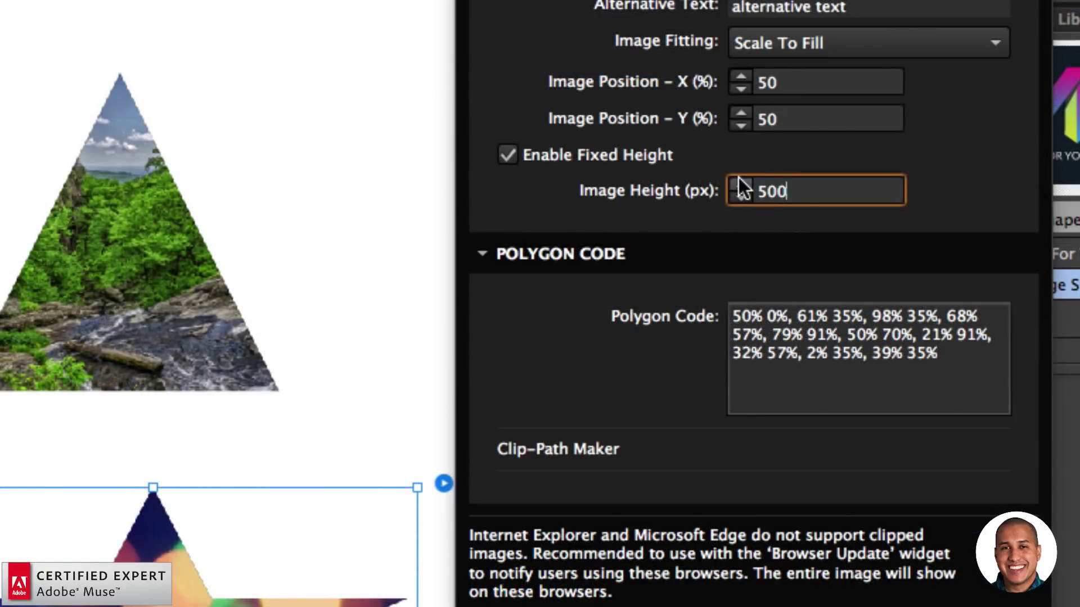
key(Return)
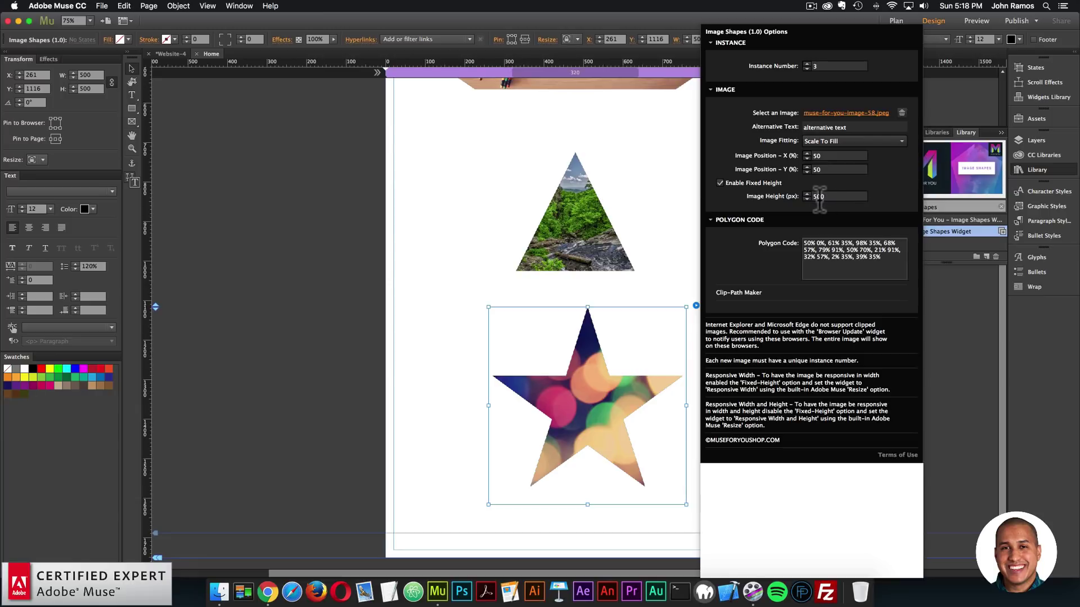
- Try a fixed image height of 300 px on the star widget and set it back to 500 px
drag(835, 196, 797, 191)
text(300)
key(Return)
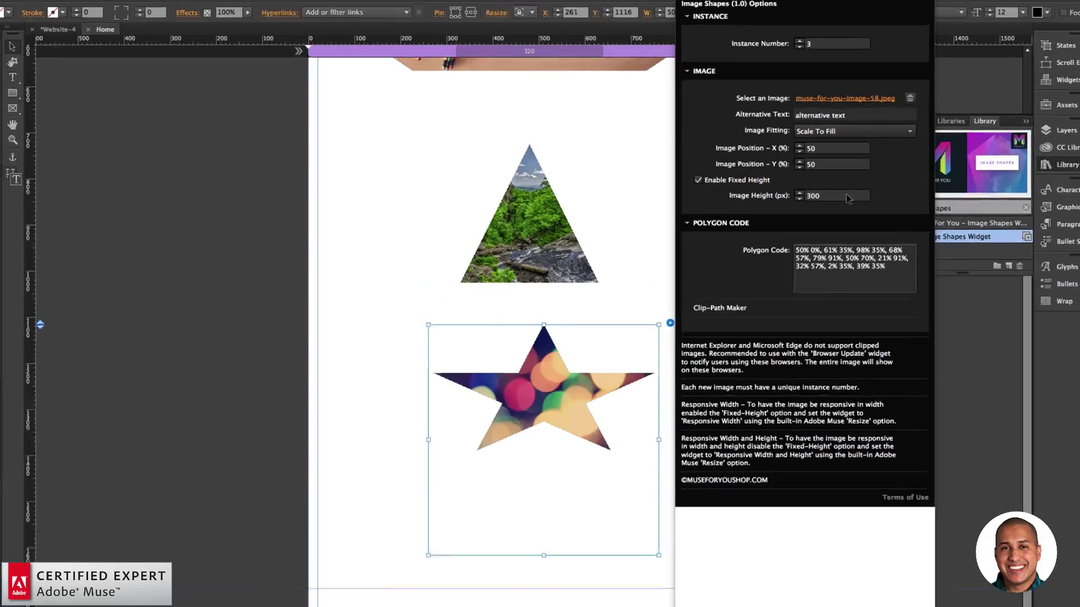
double_click(821, 196)
text(500)
key(Return)
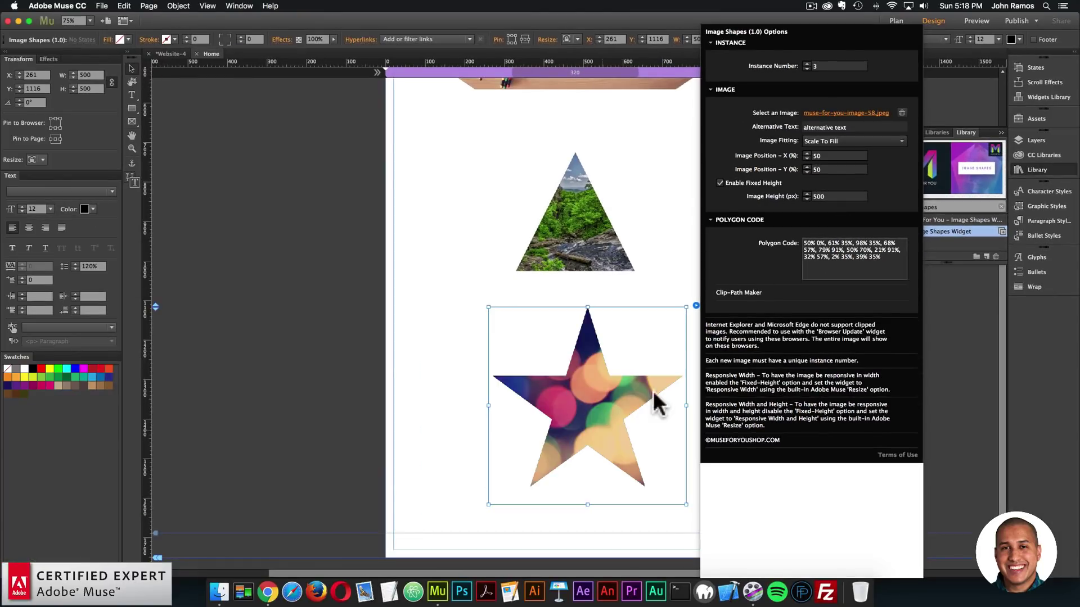
- Close the widget options and centre the star horizontally on the page beneath the triangle, at X 230
click(642, 427)
drag(642, 426, 635, 427)
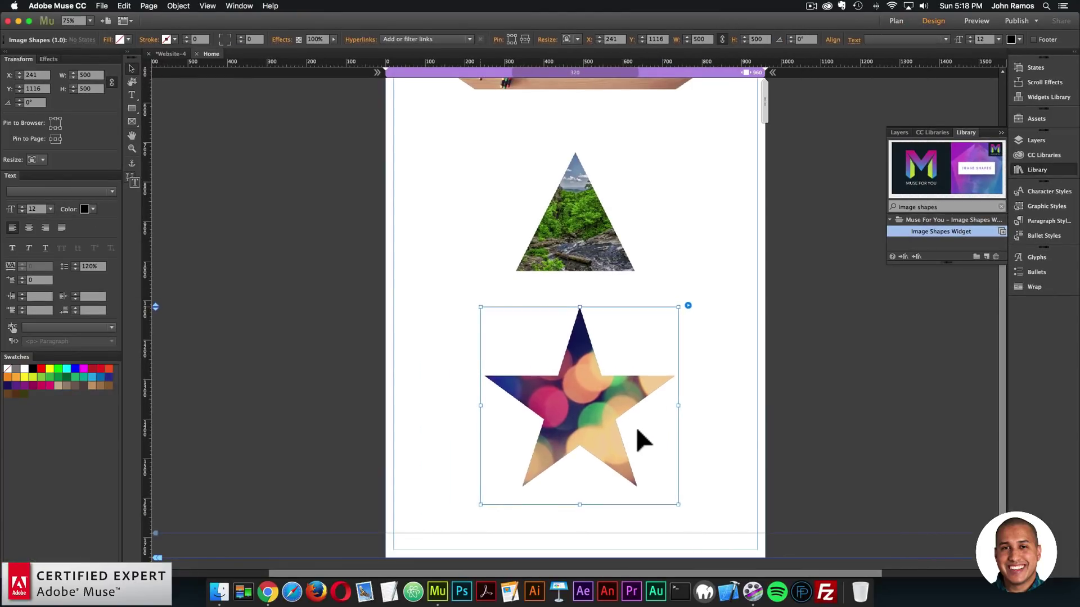
click(691, 419)
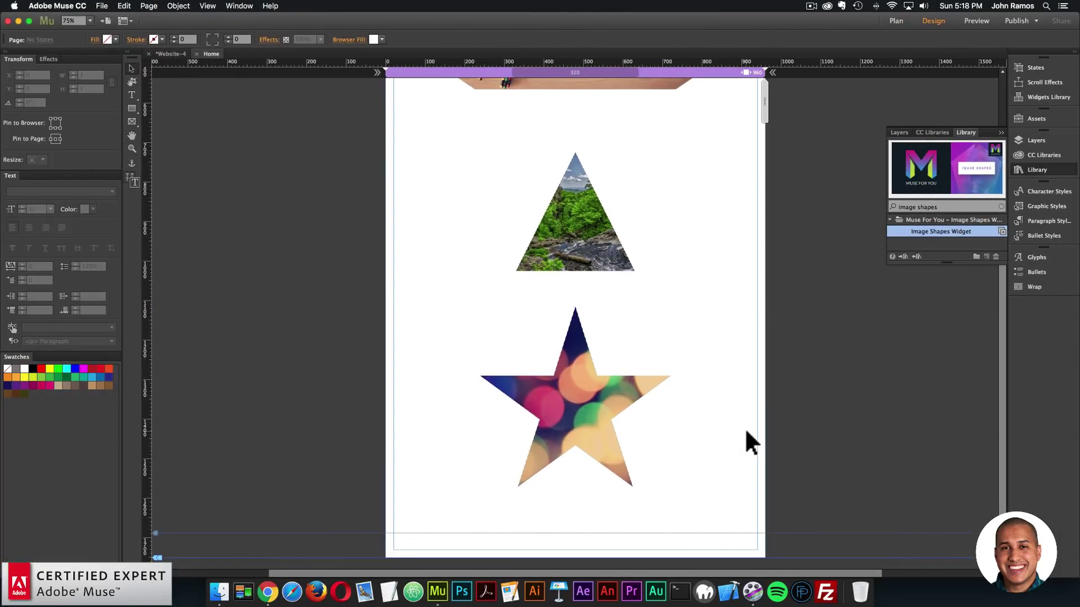
- Preview the page in the browser and narrow the window to check how the star responds
click(124, 6)
click(123, 174)
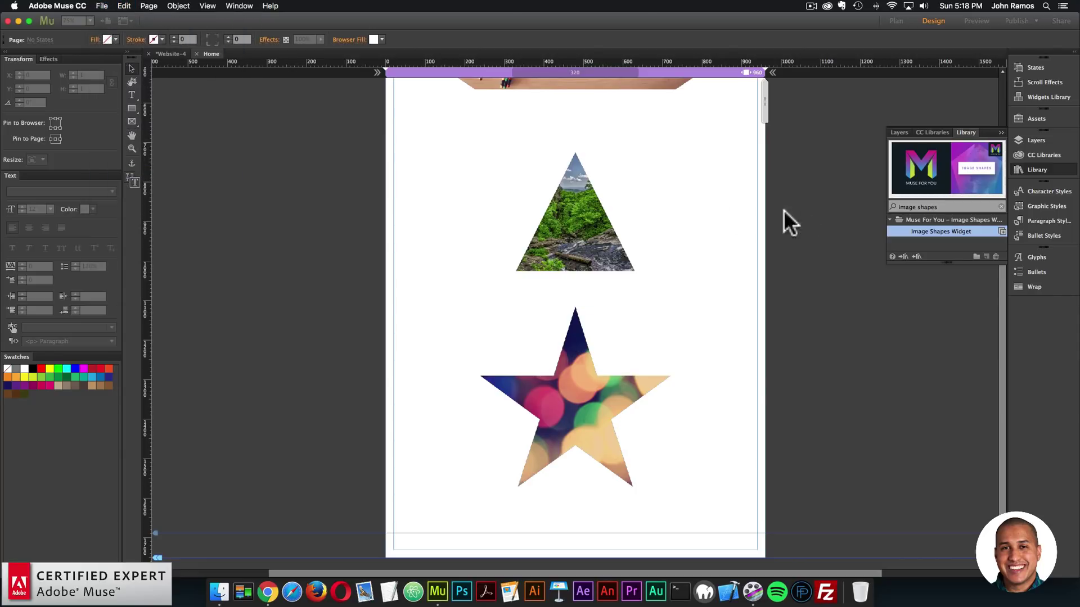
scroll(644, 270, down, 10)
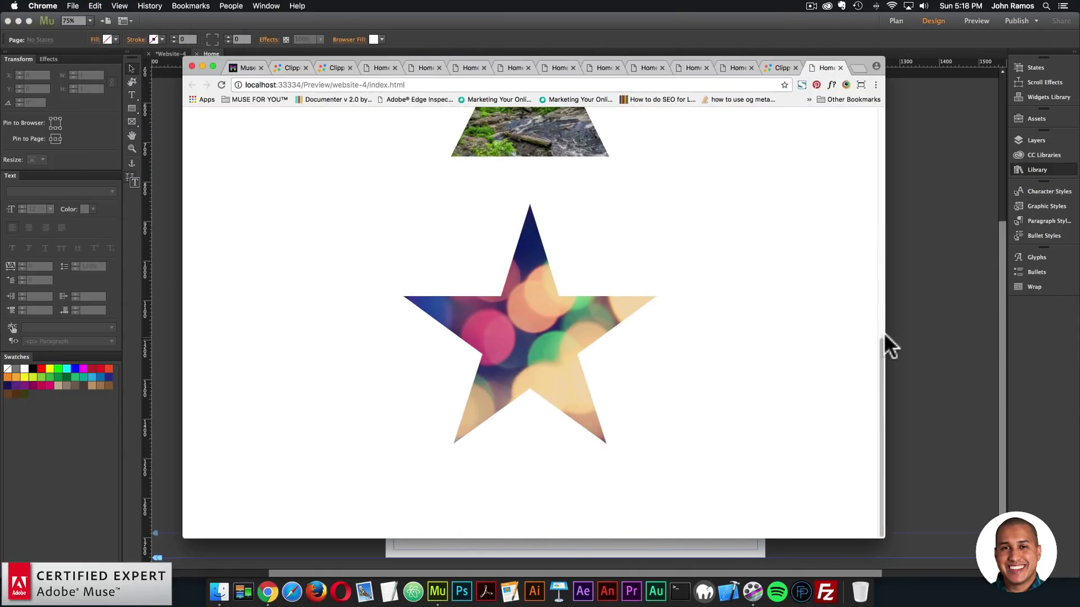
drag(887, 335, 816, 320)
click(816, 321)
- Back in Adobe Muse, set the star widget's resize option to Responsive Width
click(578, 383)
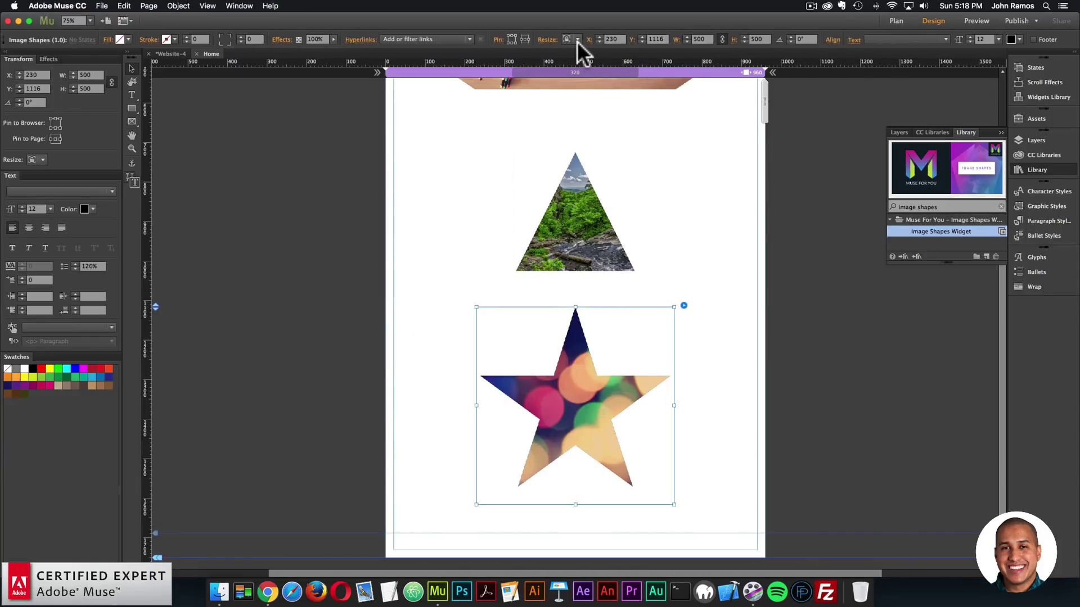
click(577, 39)
click(590, 63)
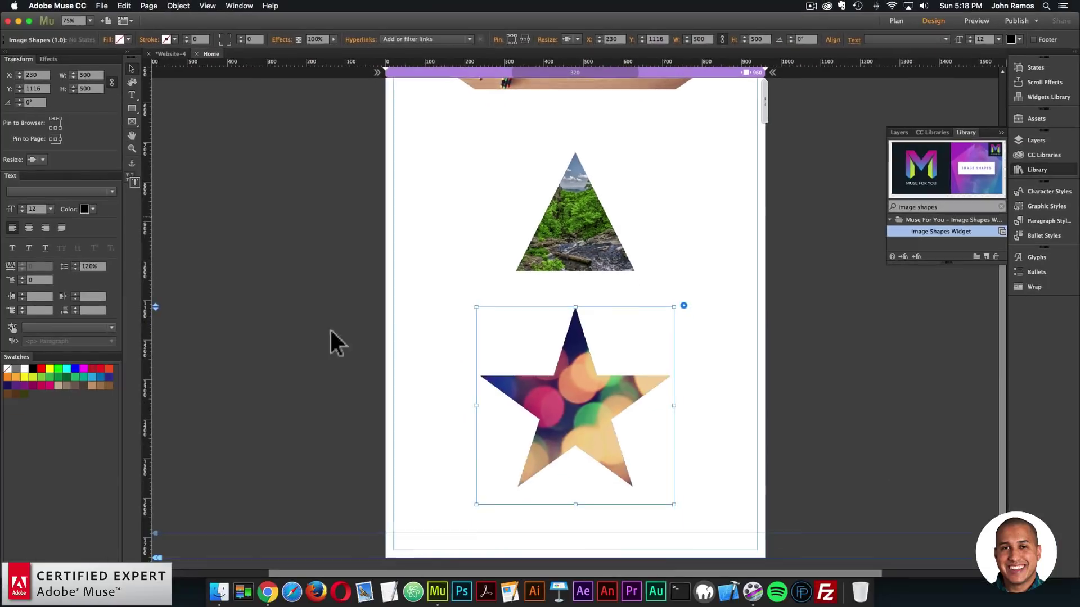
- Preview the page in the browser again and narrow the window to test the star's responsive width
click(102, 6)
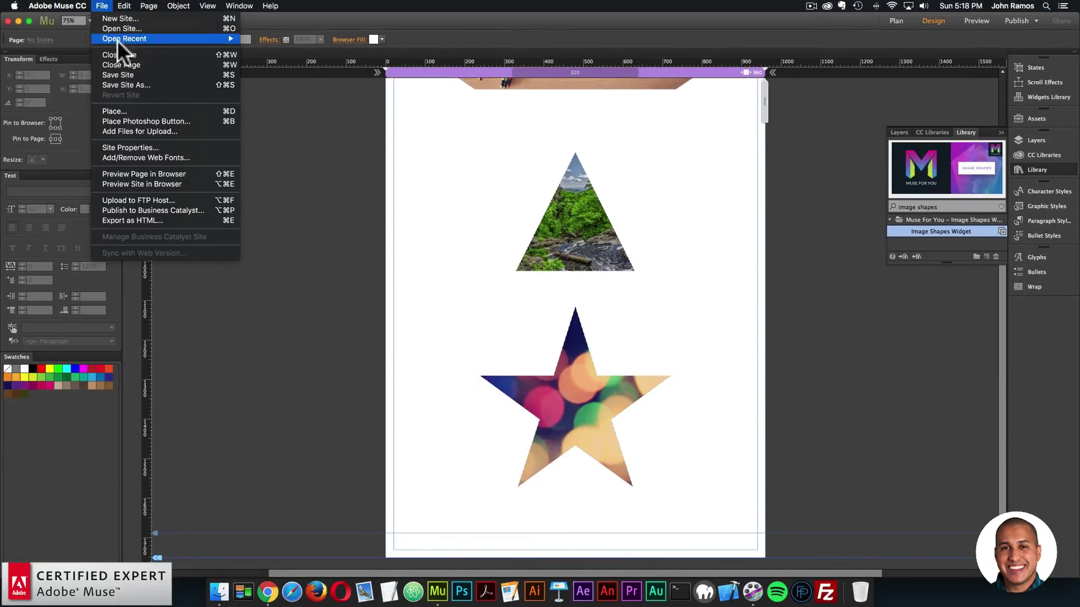
click(124, 175)
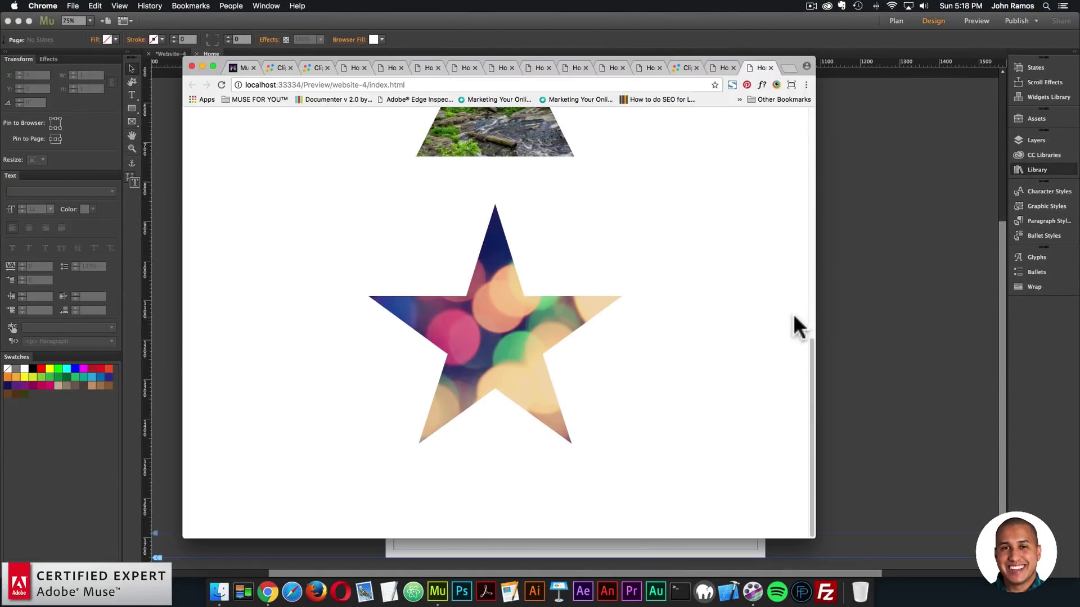
drag(813, 306, 691, 319)
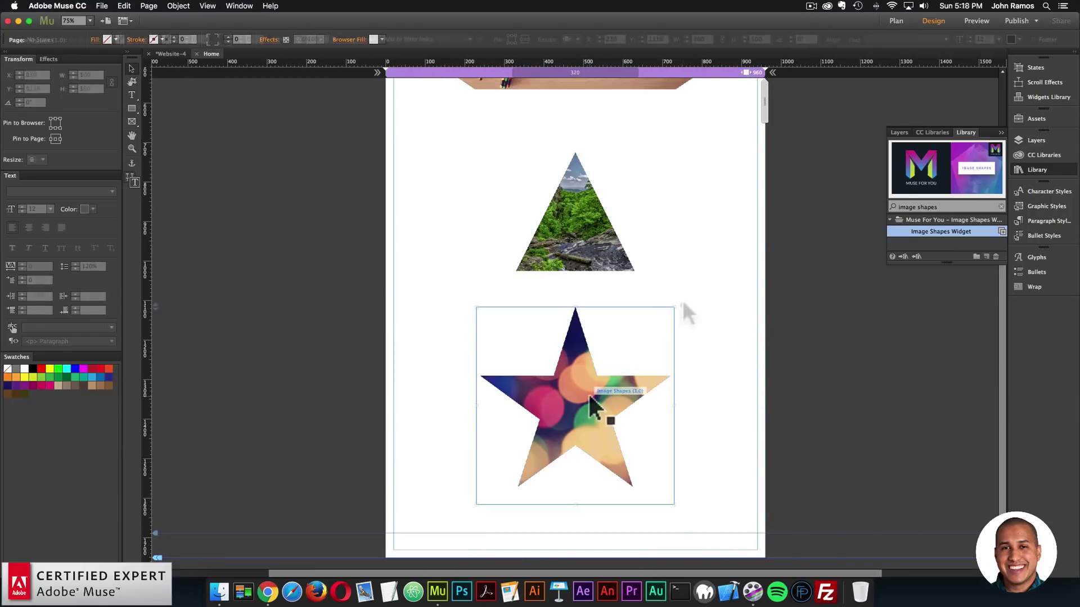
- Open the Clip-Path Maker from the star widget's options, widen the browser window and choose the Pentagon shape
click(683, 306)
click(733, 293)
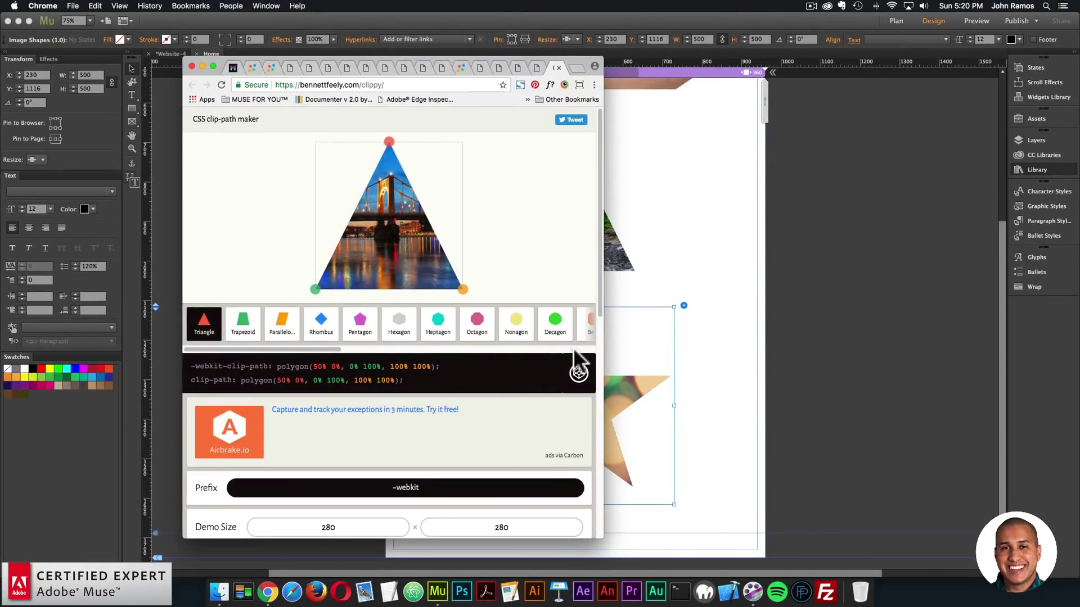
drag(602, 354, 963, 371)
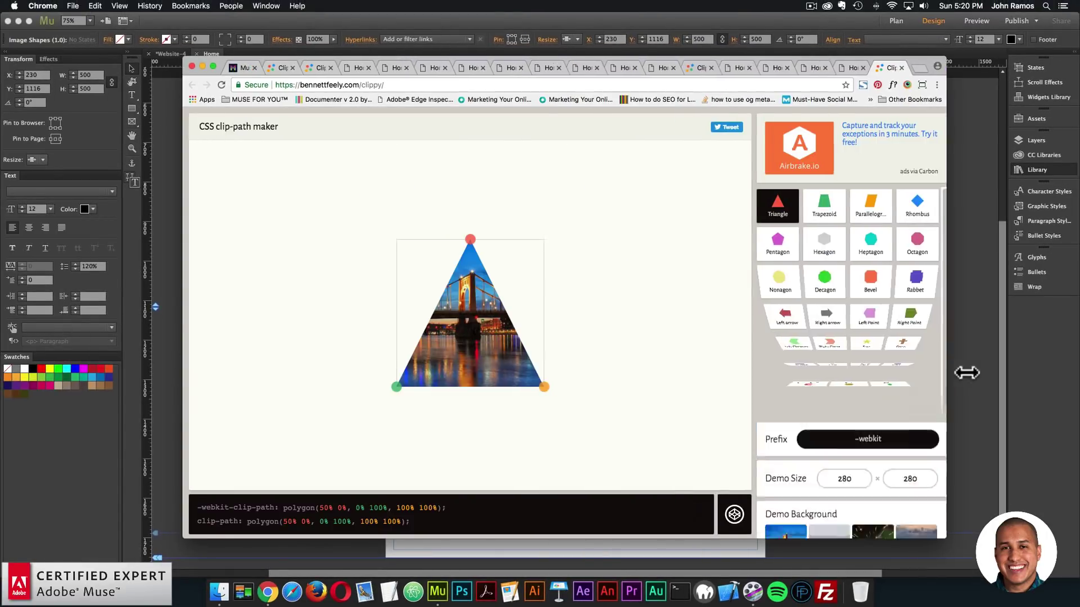
click(783, 240)
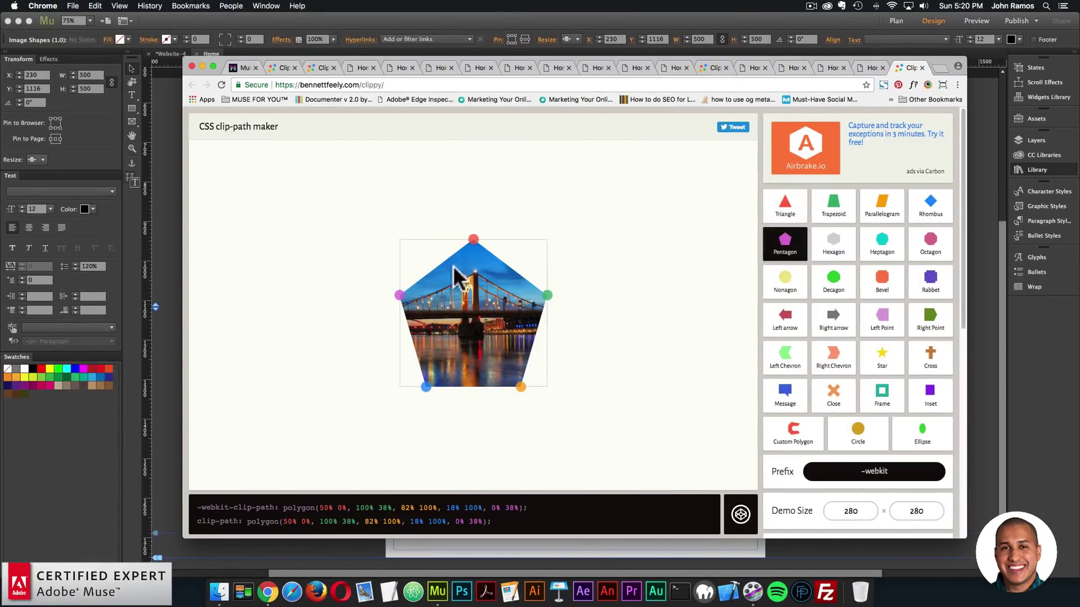
- Reposition four pentagon points to form a custom polygon of 100% 81%, 0 20%, 82% 100%, 100% 0, 56% 0
drag(473, 237, 548, 359)
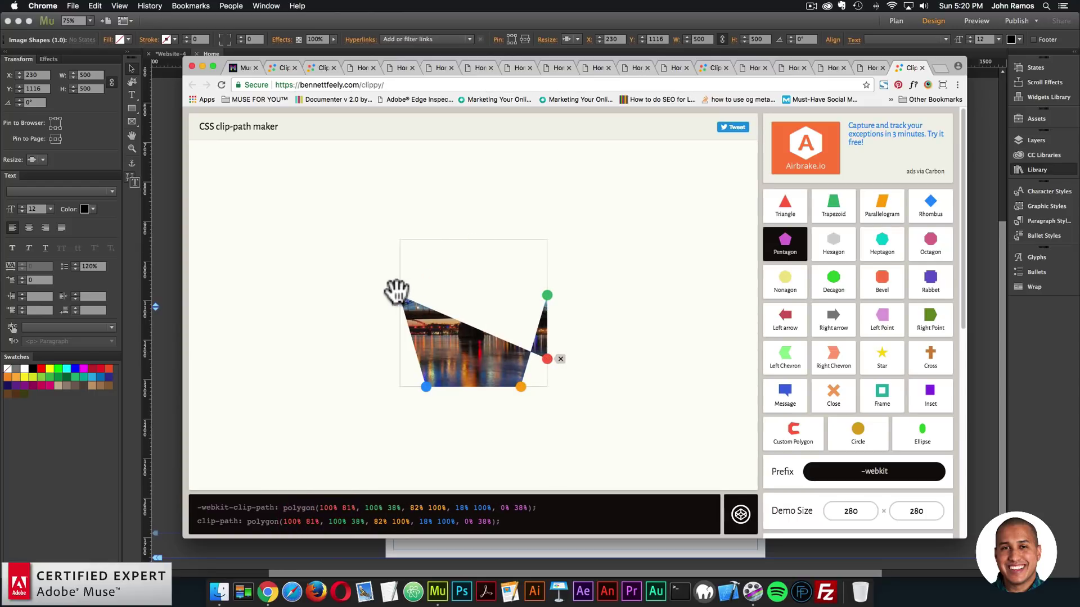
drag(400, 293, 481, 239)
drag(545, 294, 399, 268)
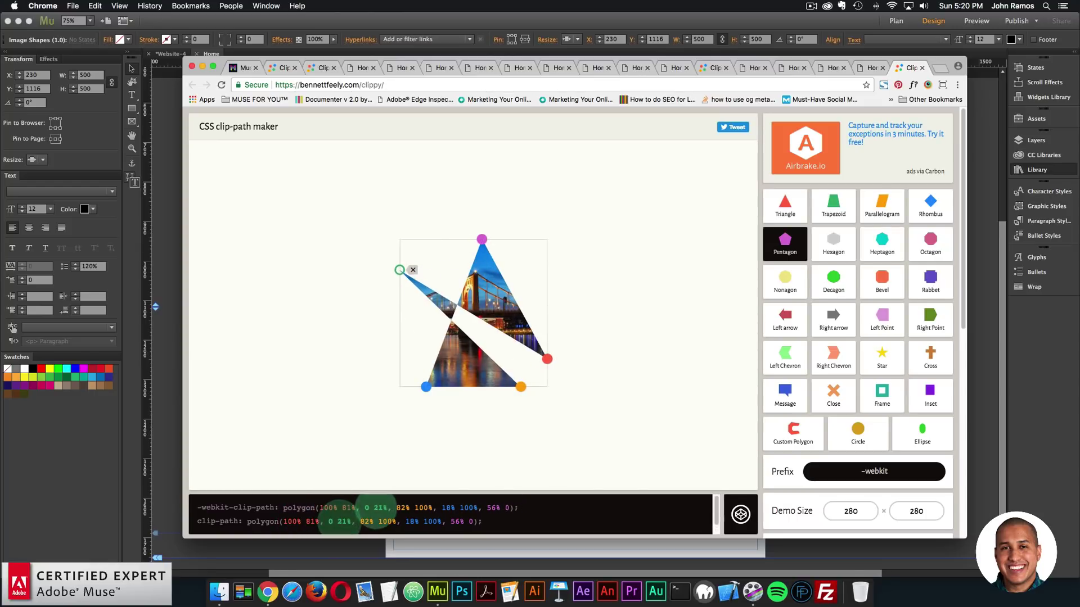
drag(426, 386, 576, 239)
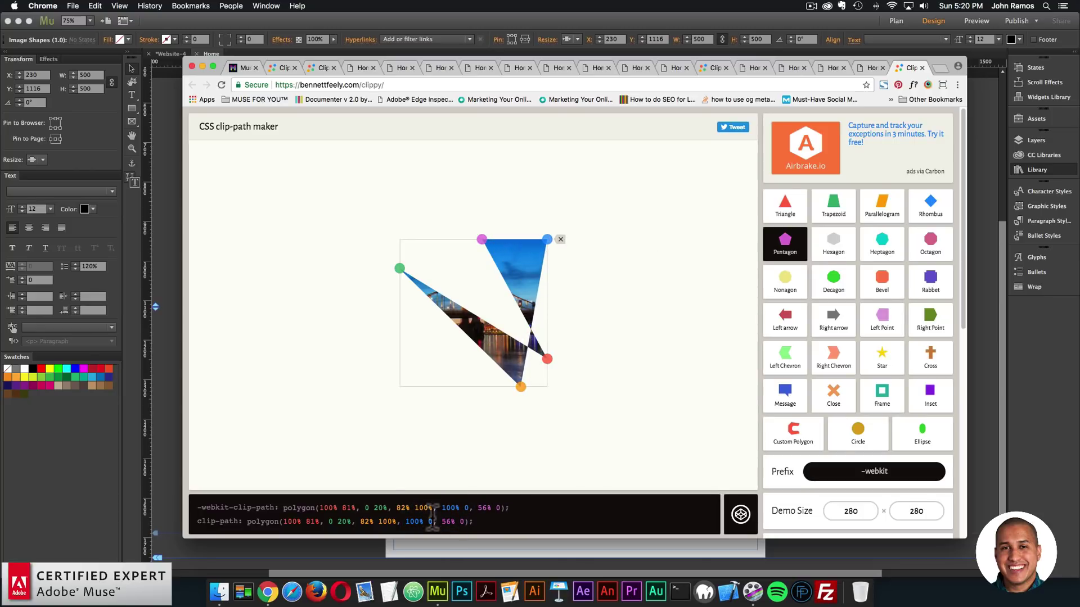
- Copy the custom -webkit polygon coordinates and replace the star widget's polygon code with them in Adobe Muse
drag(320, 508, 501, 509)
key(super+c)
click(1074, 447)
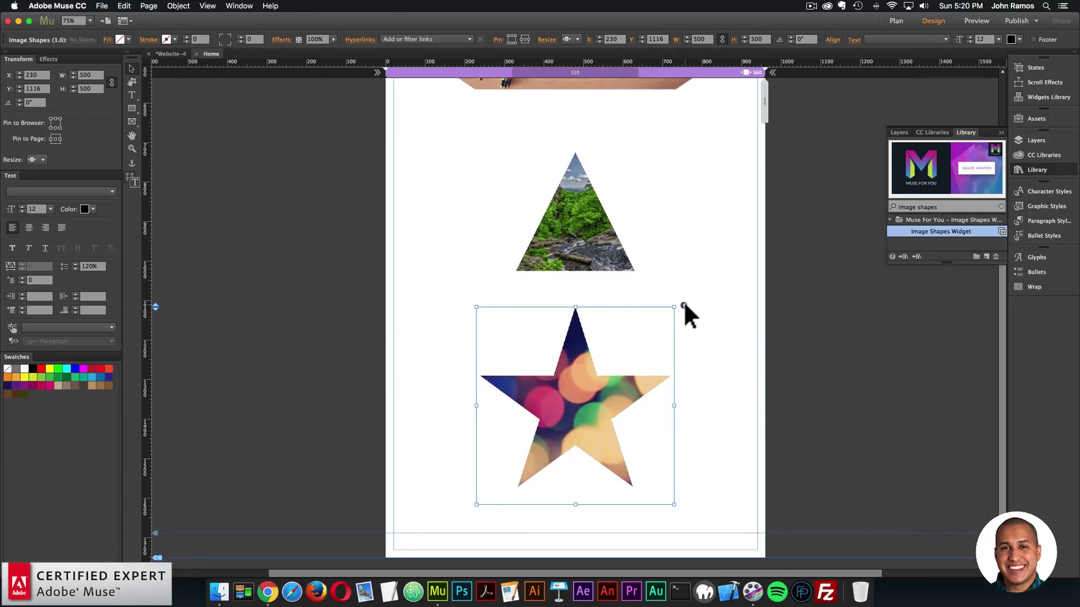
click(683, 306)
triple_click(842, 253)
key(super+v)
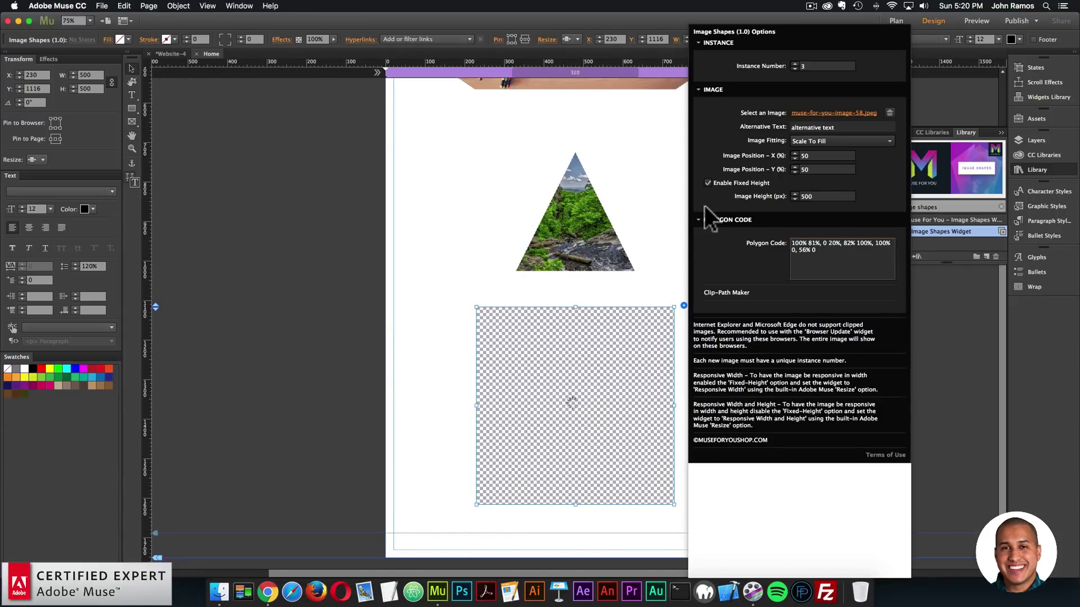
click(440, 457)
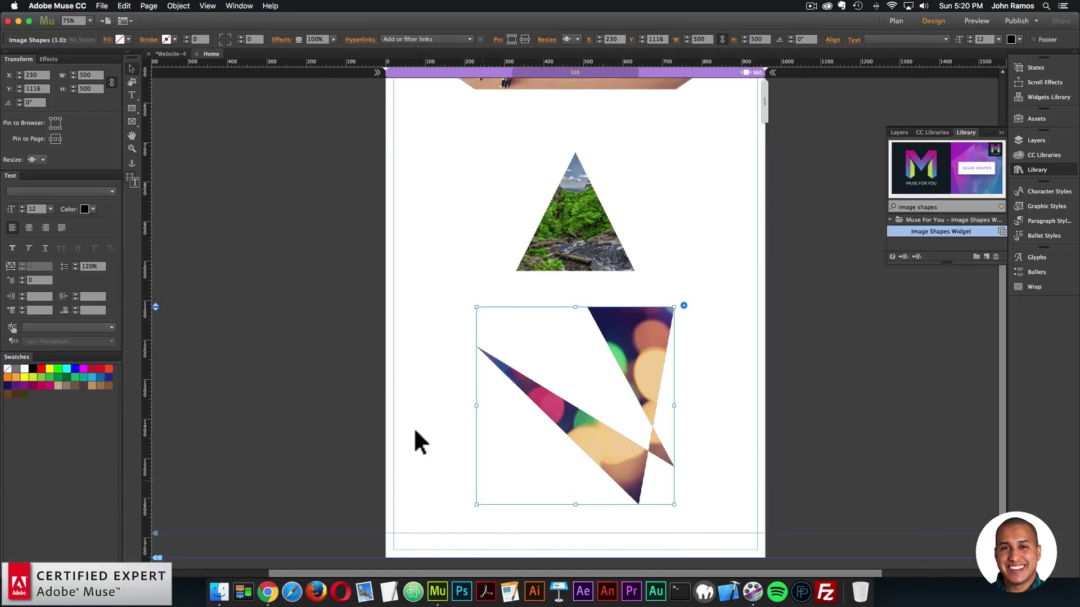
- Preview the page with the custom polygon in the browser and narrow the window to test its responsive width
click(143, 174)
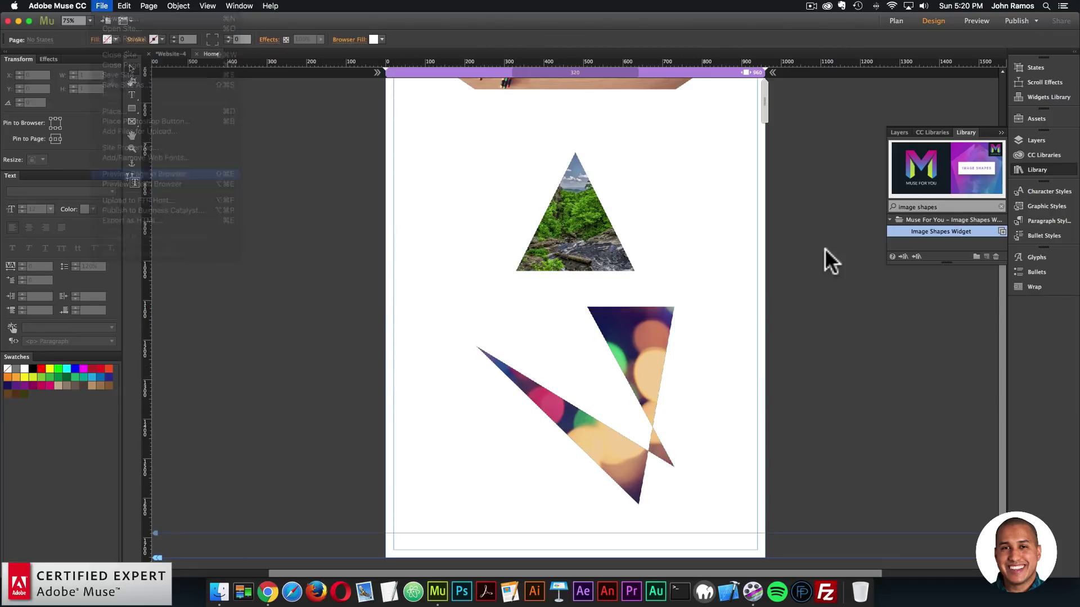
scroll(708, 323, down, 5)
drag(964, 348, 748, 349)
click(774, 349)
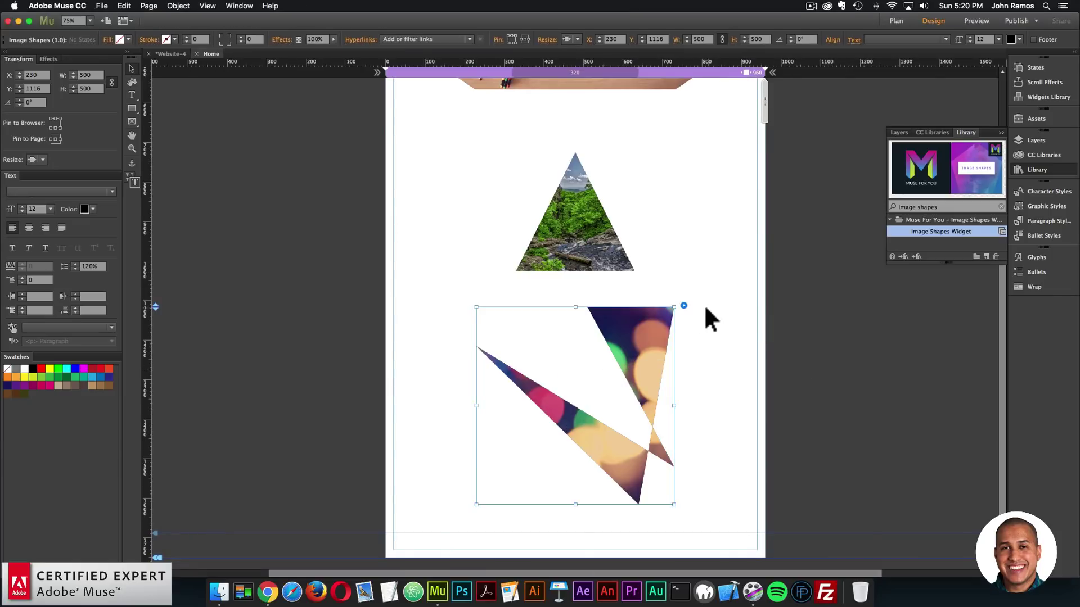
- Disable the custom polygon widget's fixed height and set its resize option to Responsive Width and Height
click(684, 306)
click(707, 179)
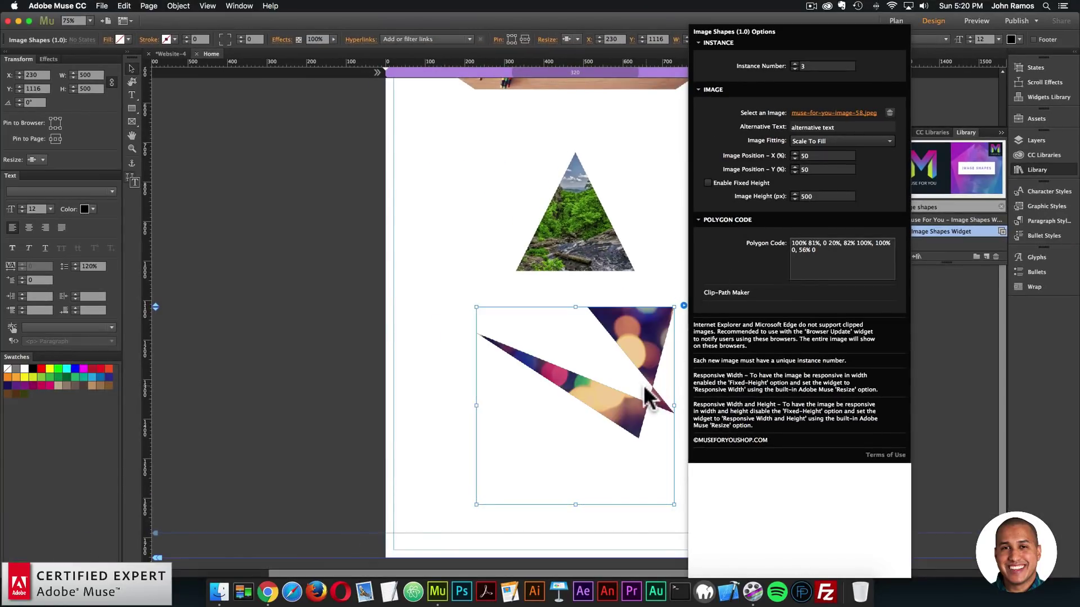
click(642, 386)
click(578, 40)
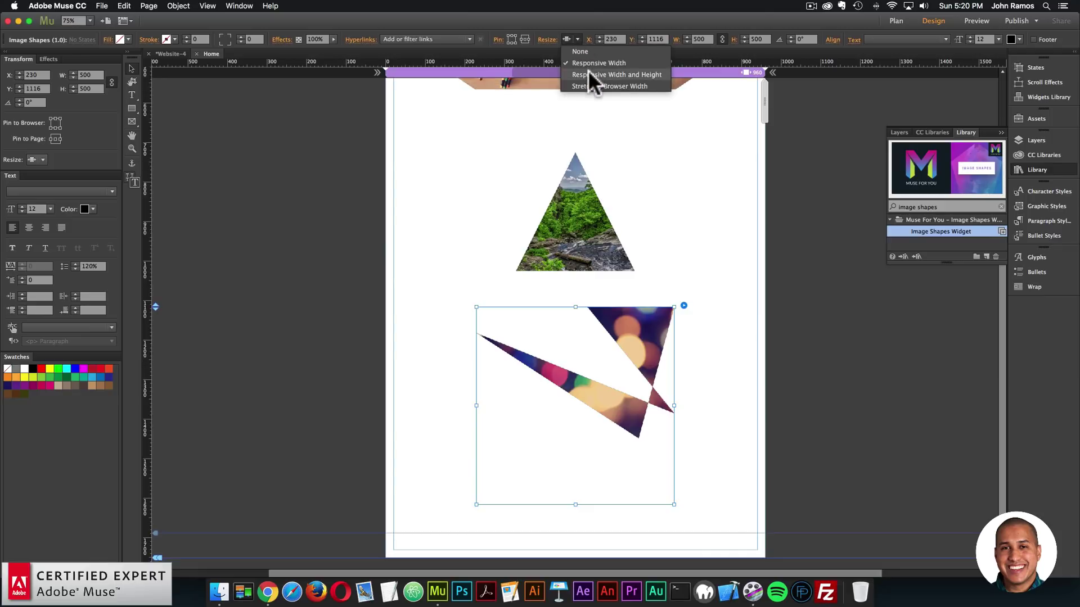
click(588, 70)
- Preview the page in the browser and resize the window to check the polygon's responsive width and height
click(102, 6)
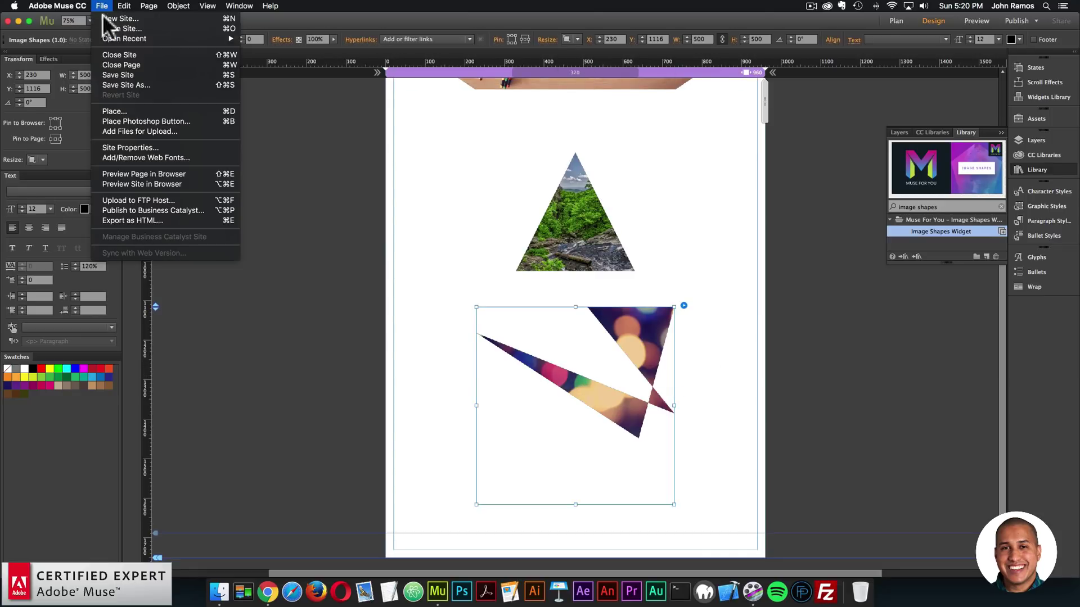
click(132, 172)
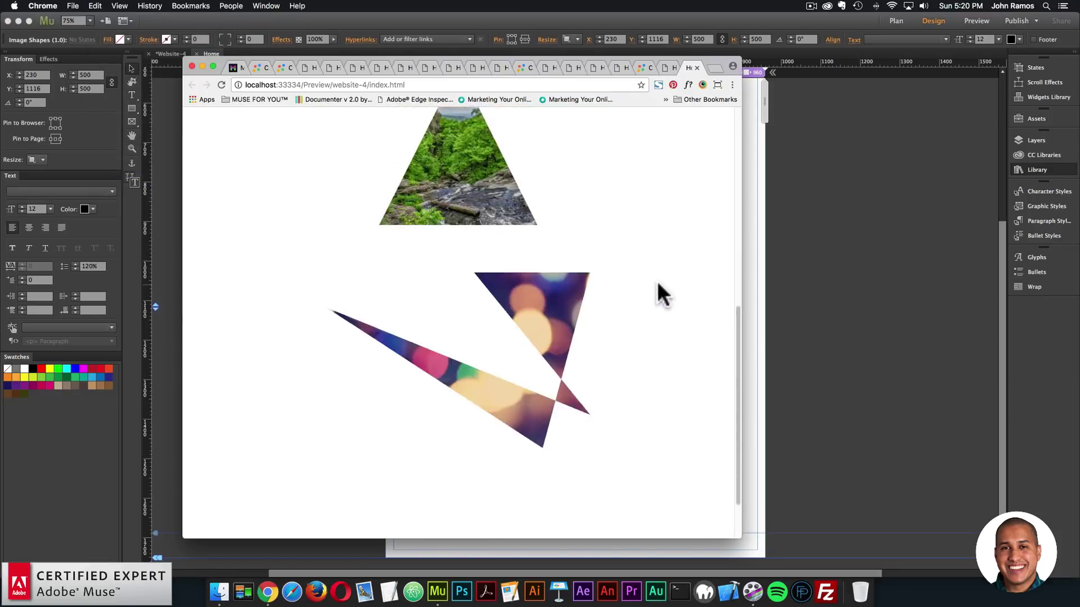
drag(743, 330, 882, 360)
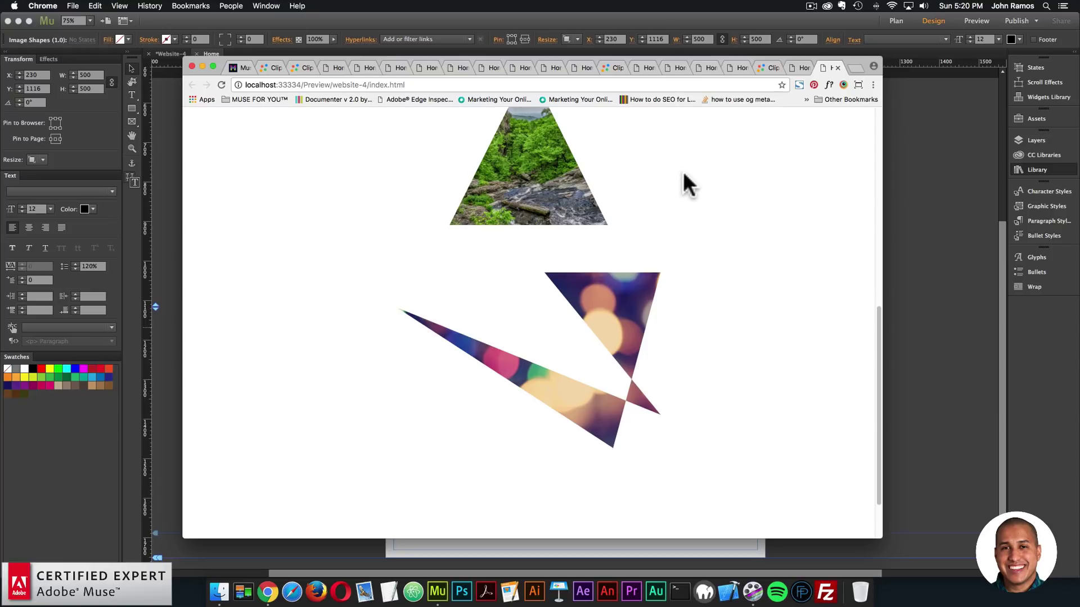
- Review the star's polygon code in the open Clip-Path Maker tab and return to Adobe Muse to look over the page's shapes
click(610, 67)
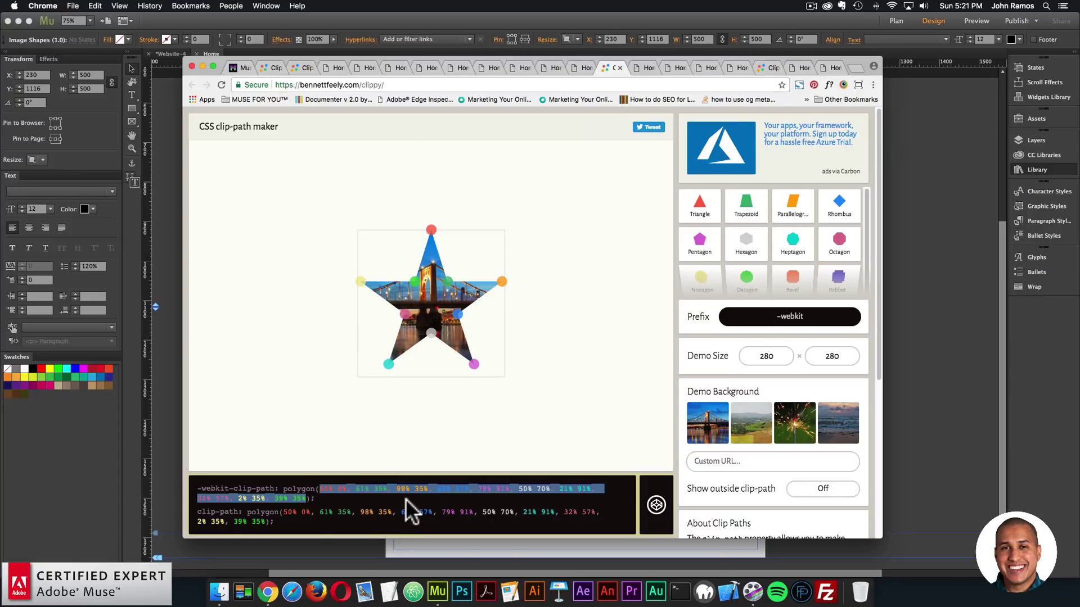
click(937, 302)
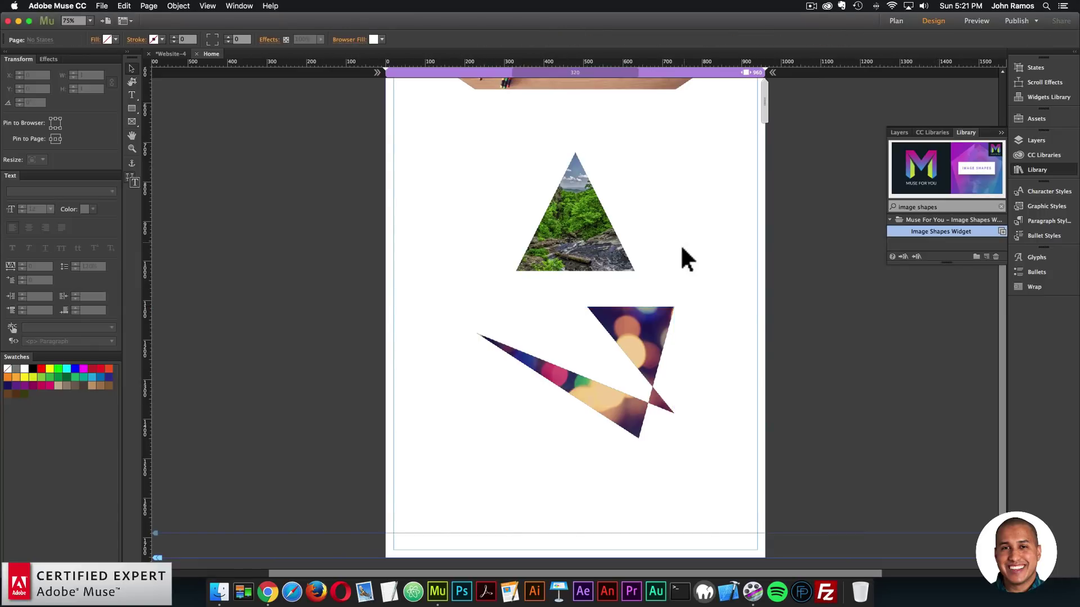
click(644, 326)
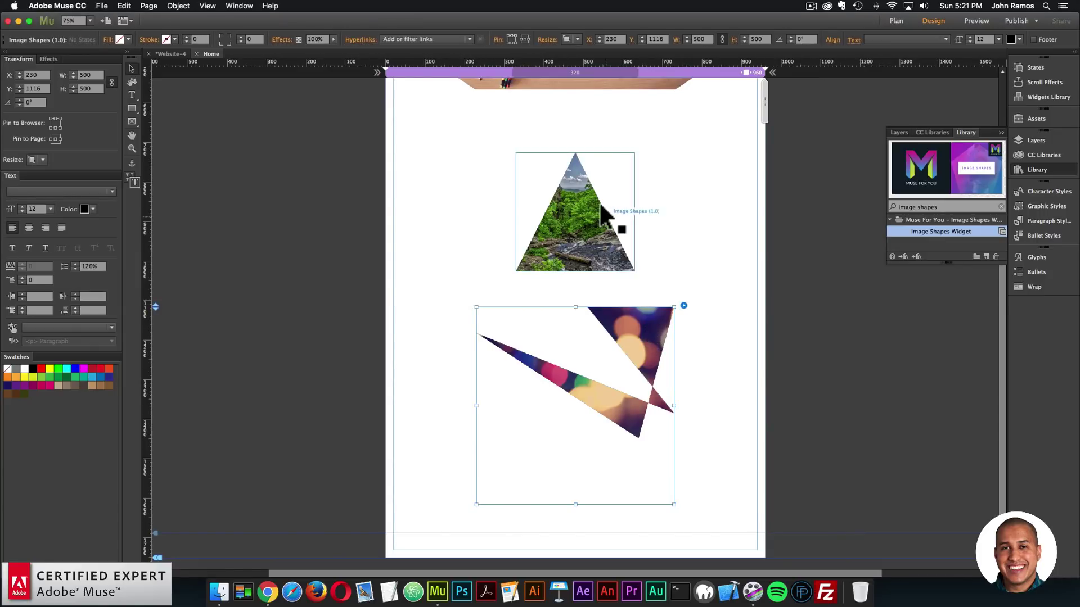
scroll(703, 320, up, 5)
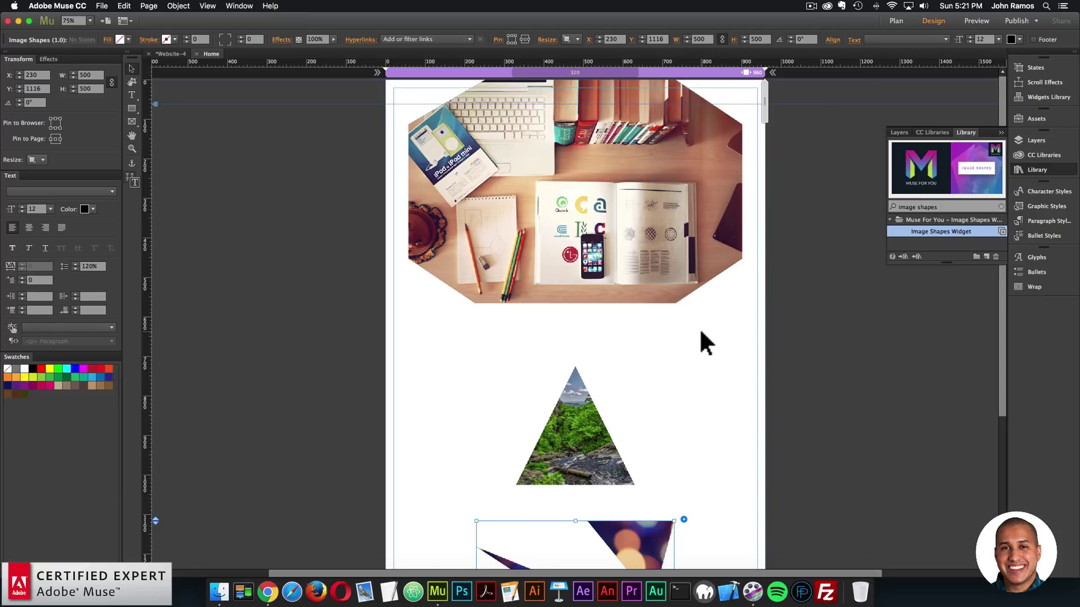
click(707, 342)
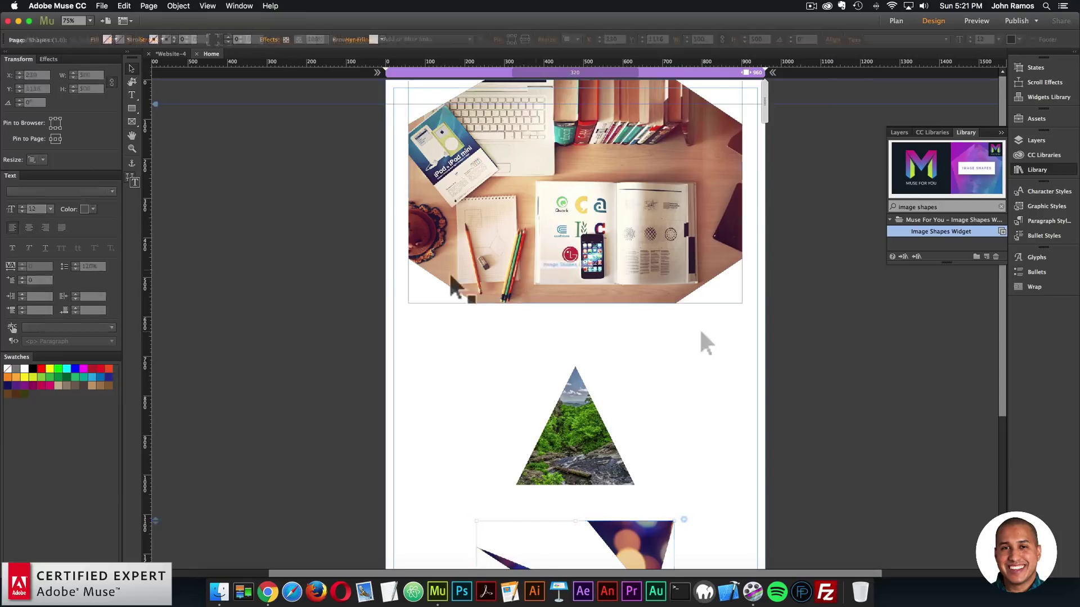
- Switch to Chrome and open the Muse For You Shop website in a new tab
click(268, 591)
click(855, 67)
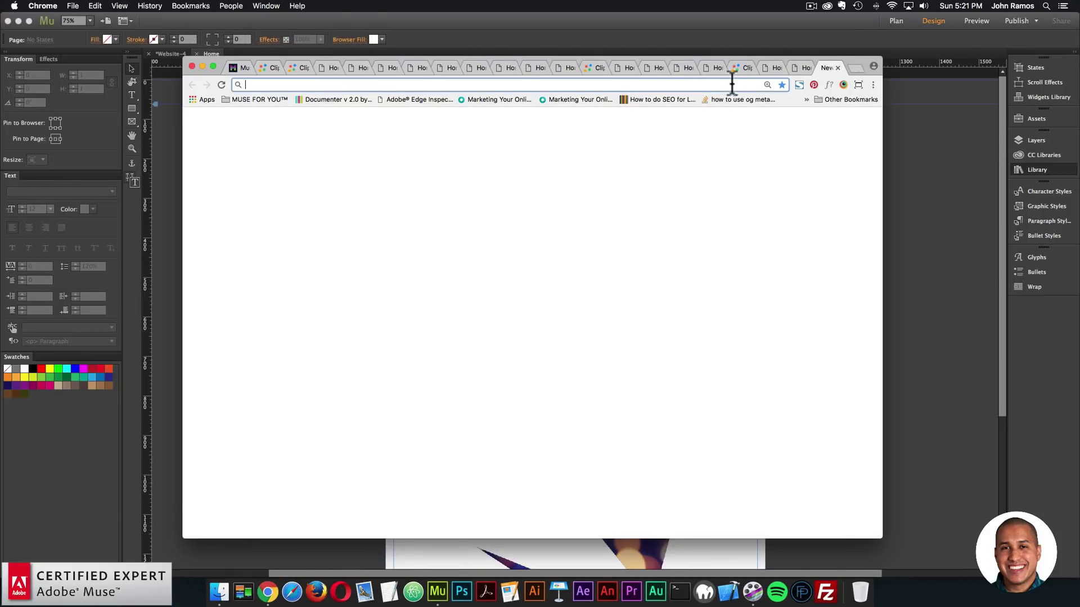
text(museforyoushop.)
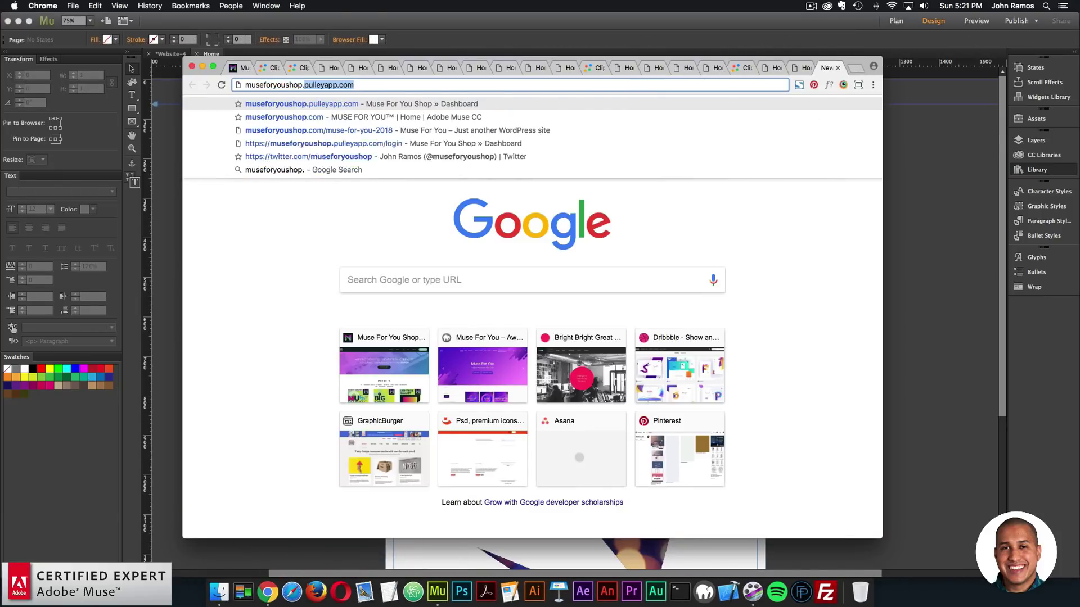
key(Return)
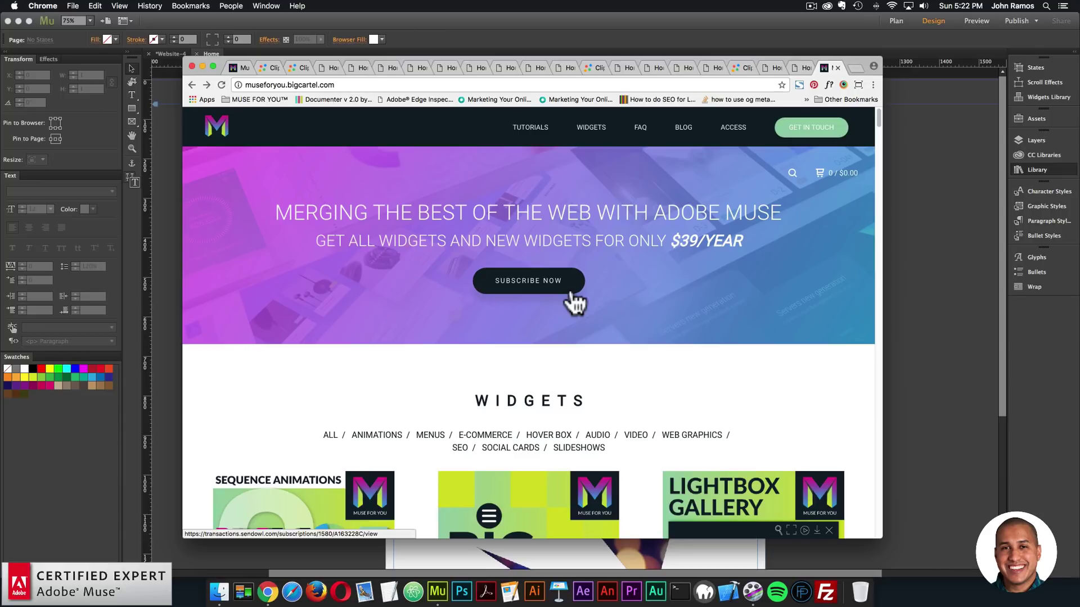
- Open the Image Shapes Widget product page from the shop's widget list and review its description, features and options
scroll(574, 306, down, 10)
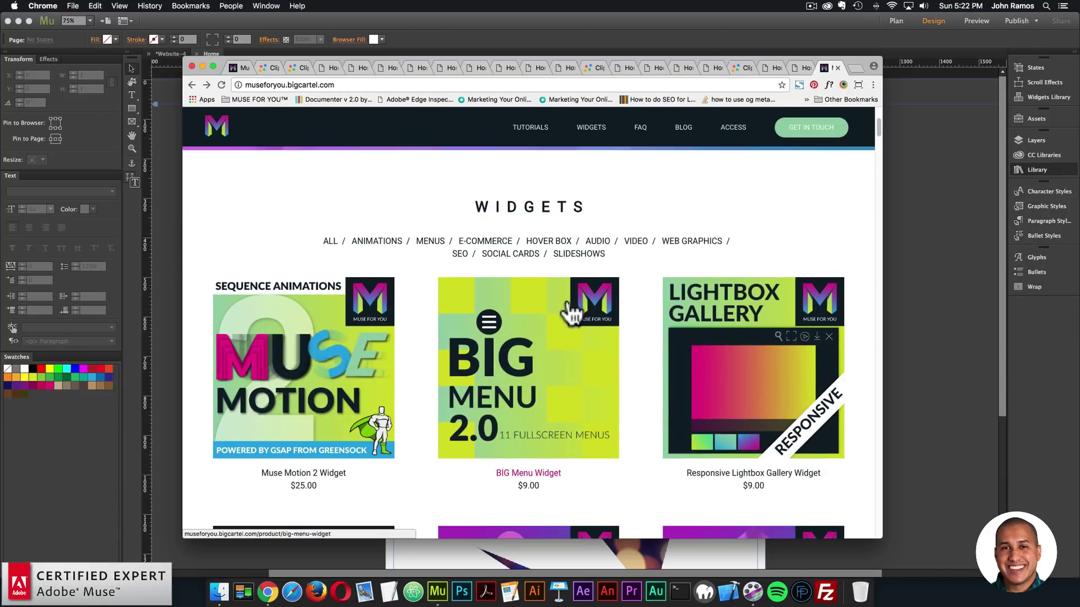
click(782, 395)
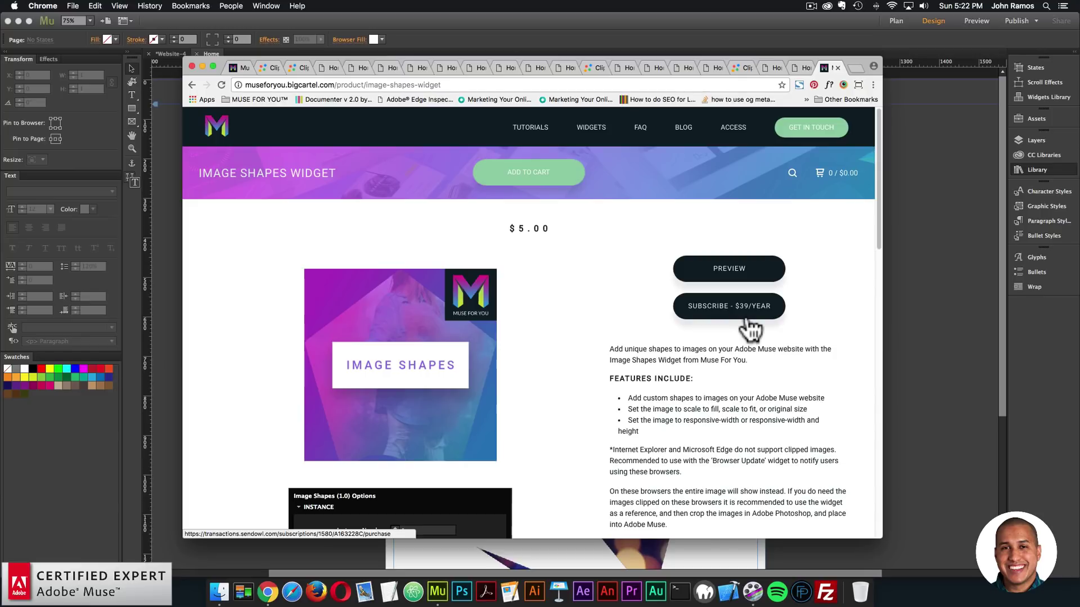
scroll(750, 329, down, 5)
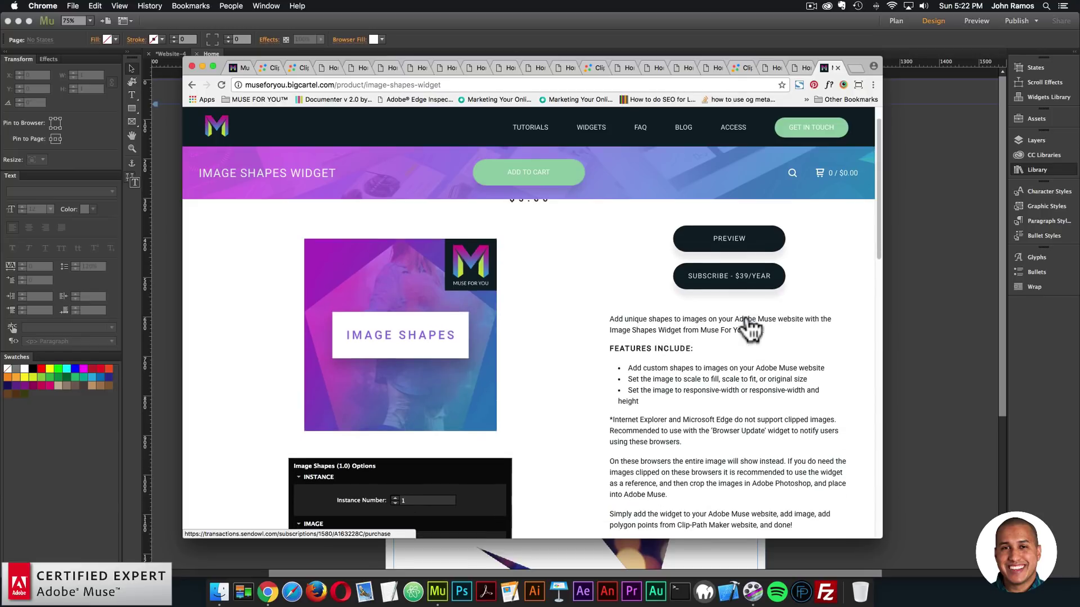
scroll(703, 315, down, 2)
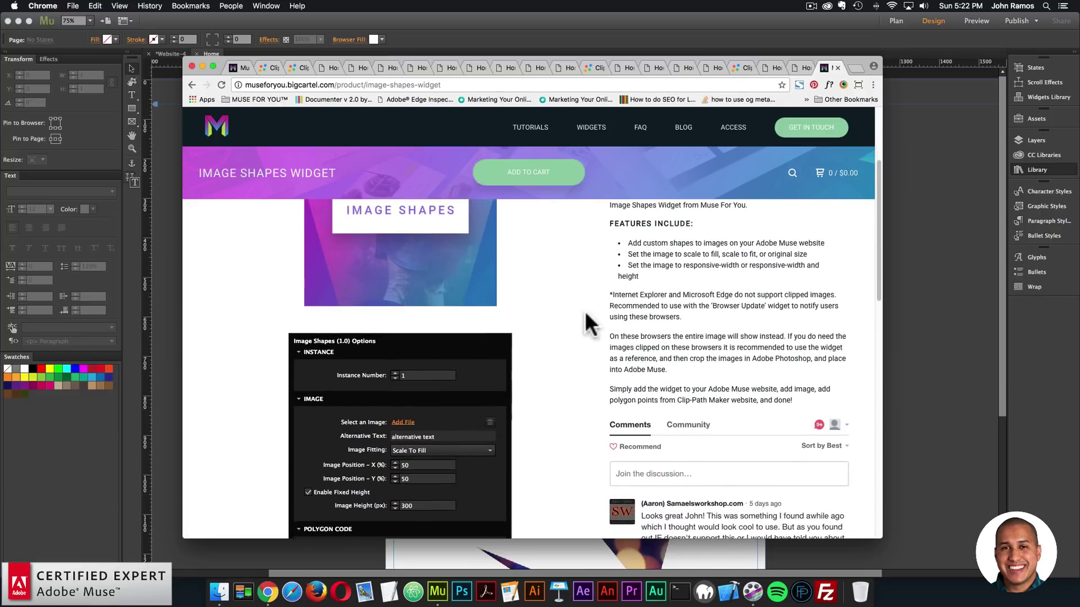
scroll(434, 345, down, 10)
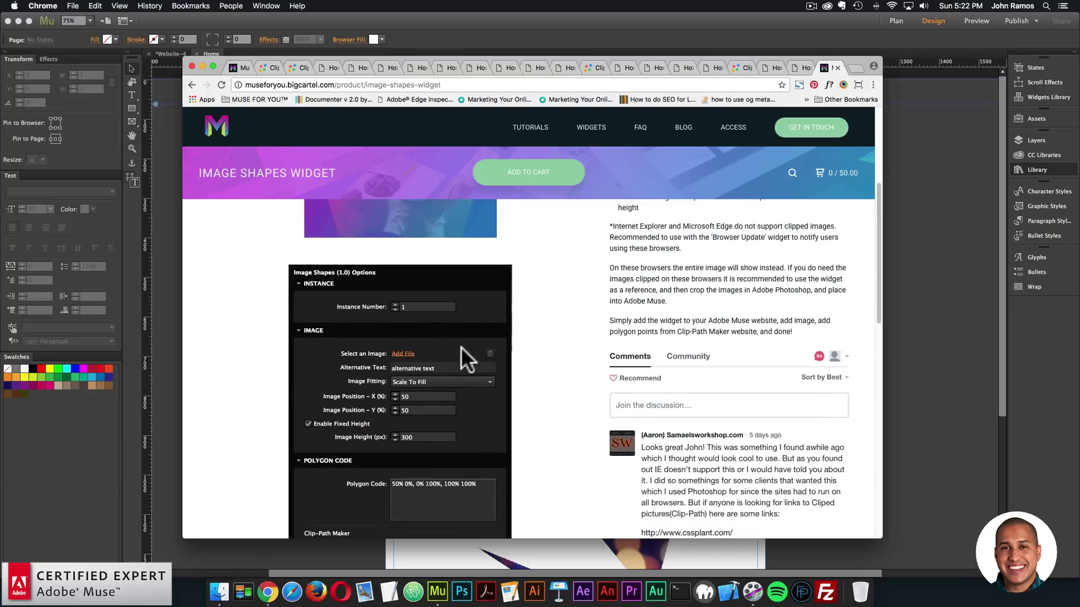
scroll(525, 363, up, 10)
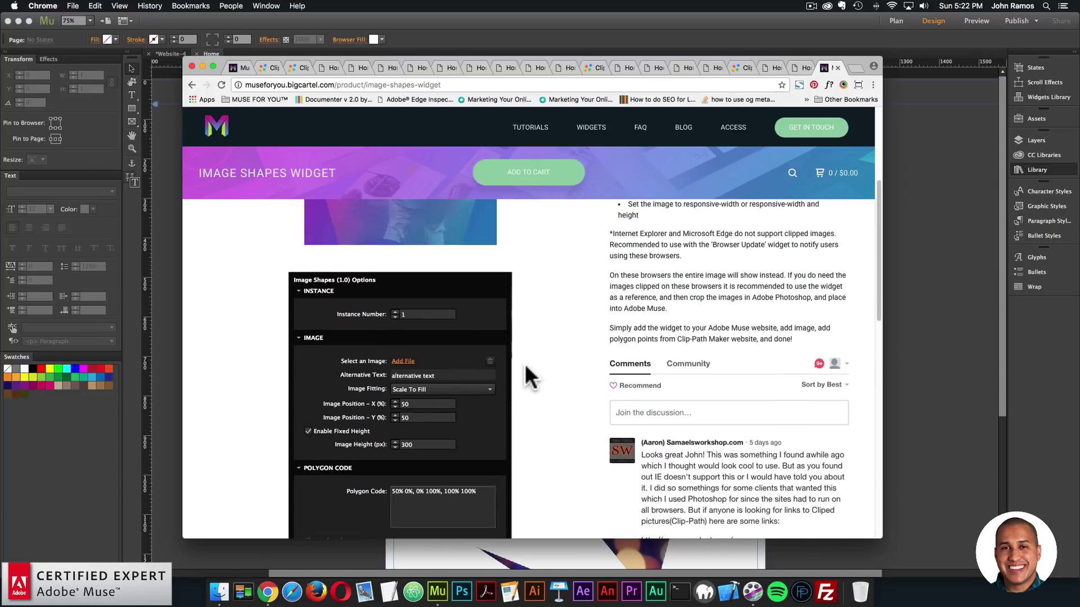
scroll(727, 360, up, 7)
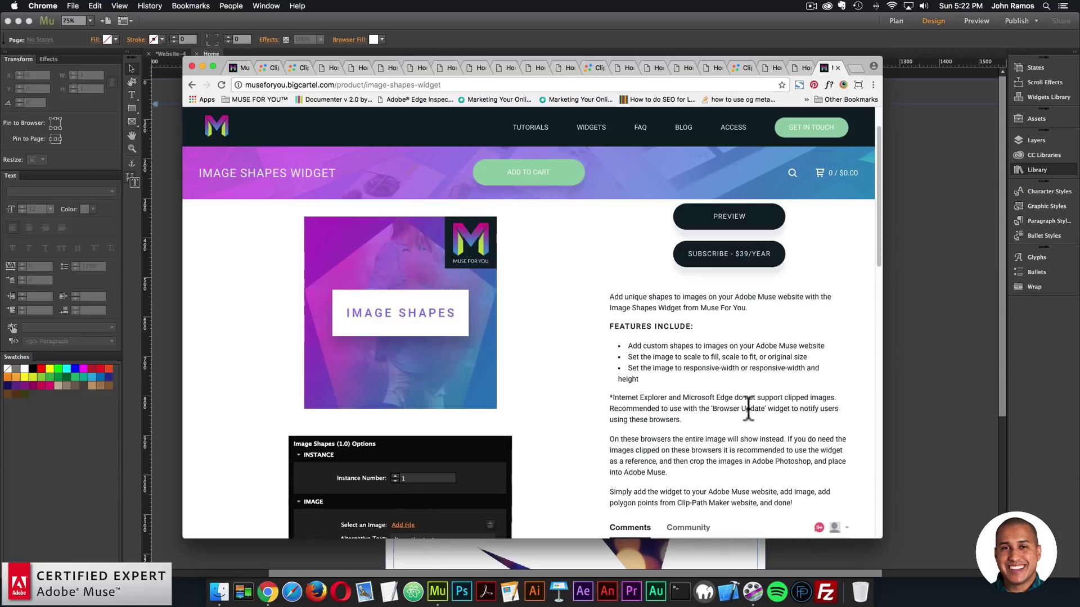